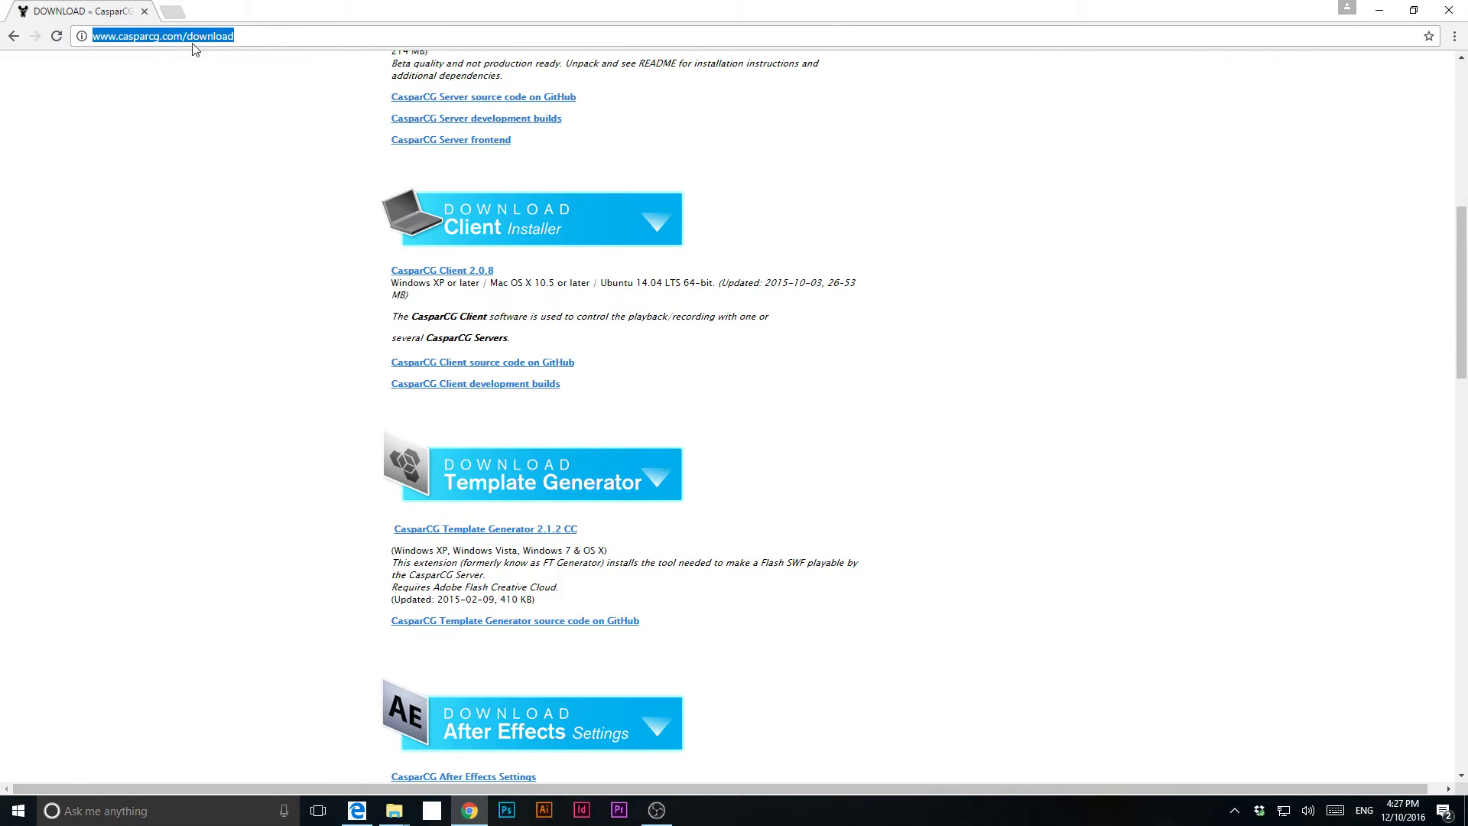
# Trim the address to casparcg.com and load the CasparCG home page.
pyautogui.moveTo(184, 36); pyautogui.dragTo(455, 36)
pyautogui.press('BackSpace')
pyautogui.press('Return')
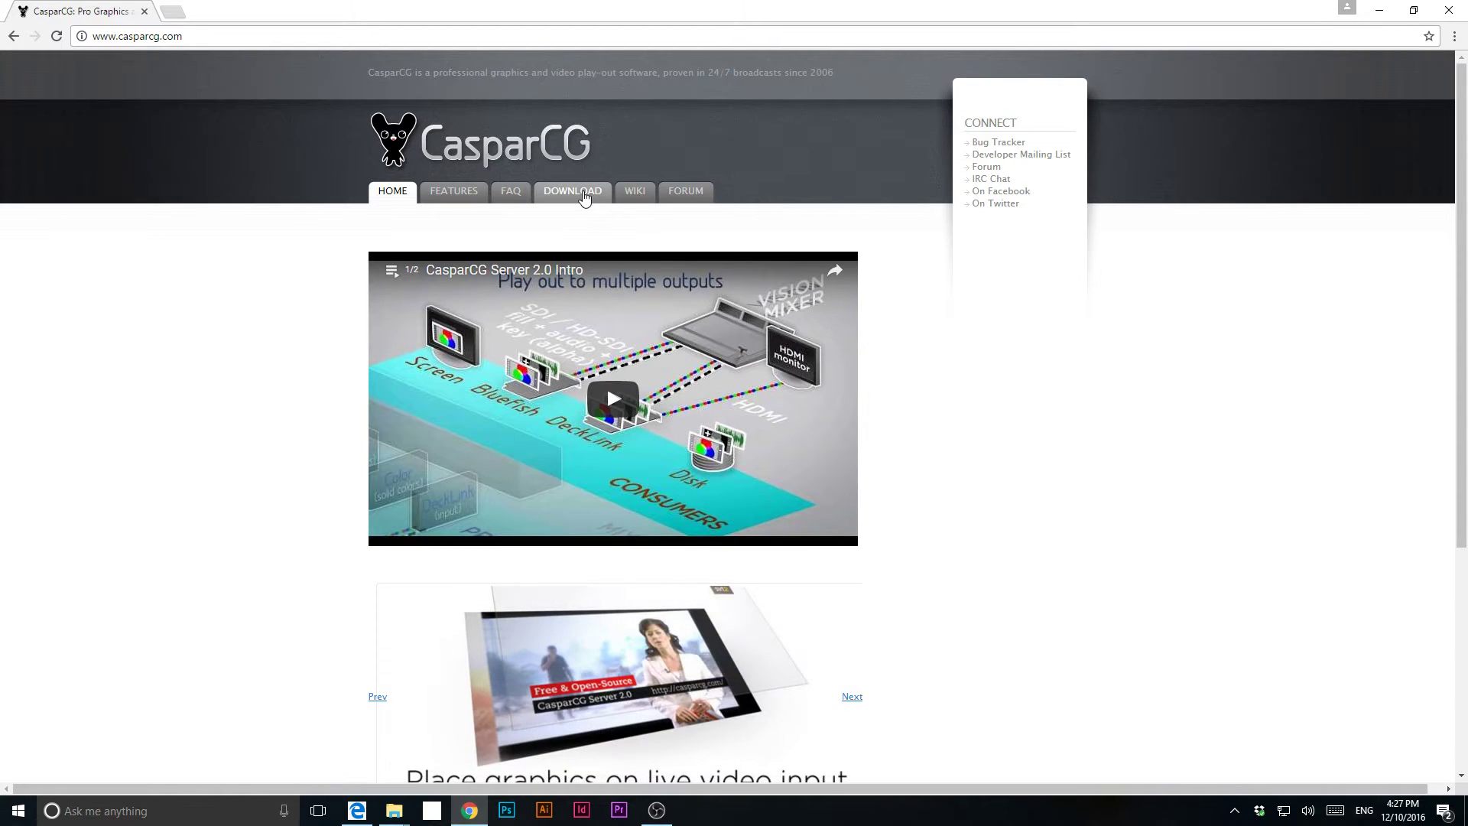
pyautogui.scroll(-2, 781, 473)
pyautogui.scroll(-2, 781, 473)
pyautogui.scroll(4, 782, 473)
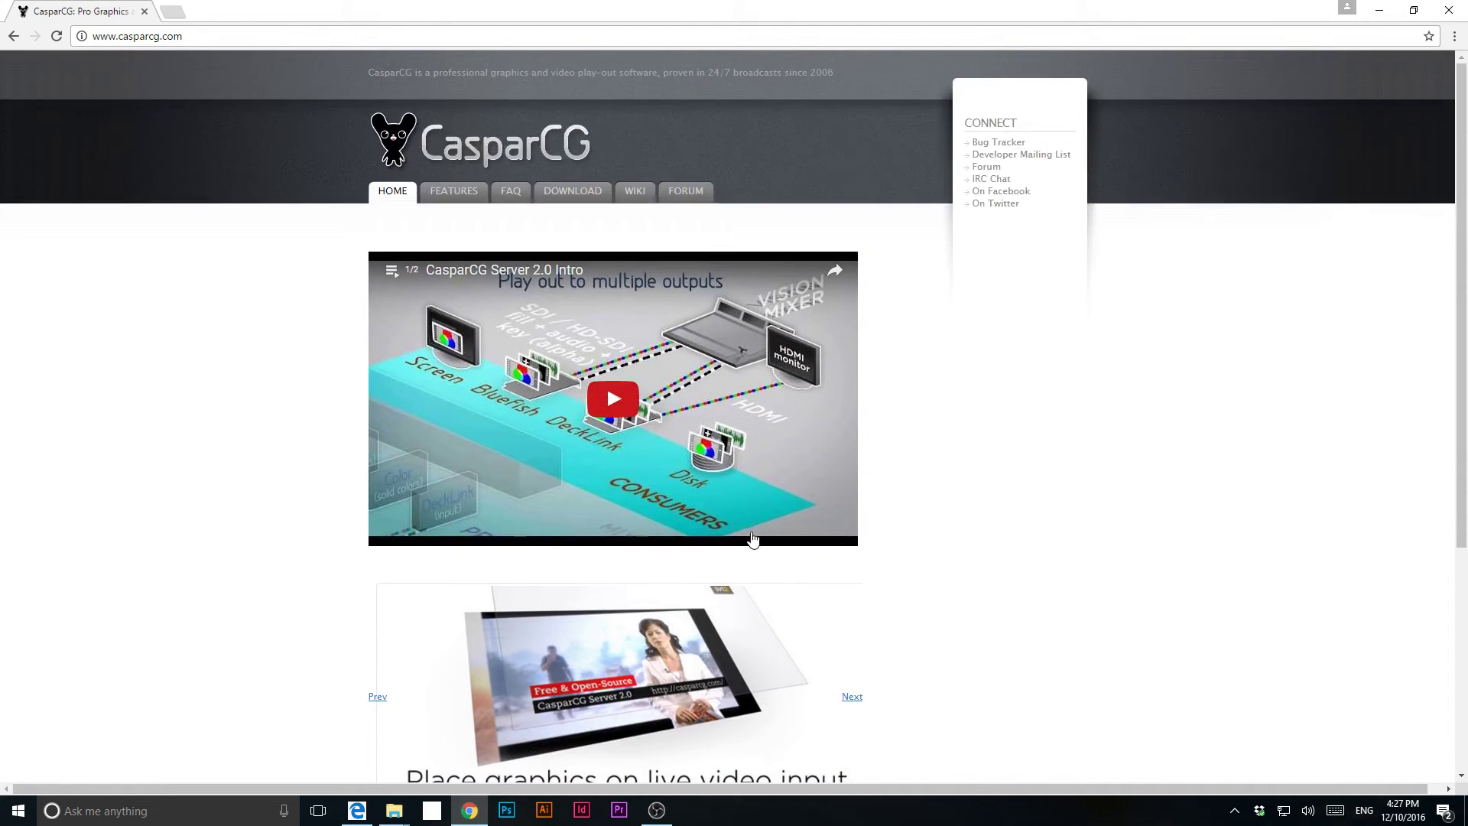
# On the download page, locate the CasparCG Server 2.0.7 and CasparCG Client 2.0.8 links.
pyautogui.click(571, 195)
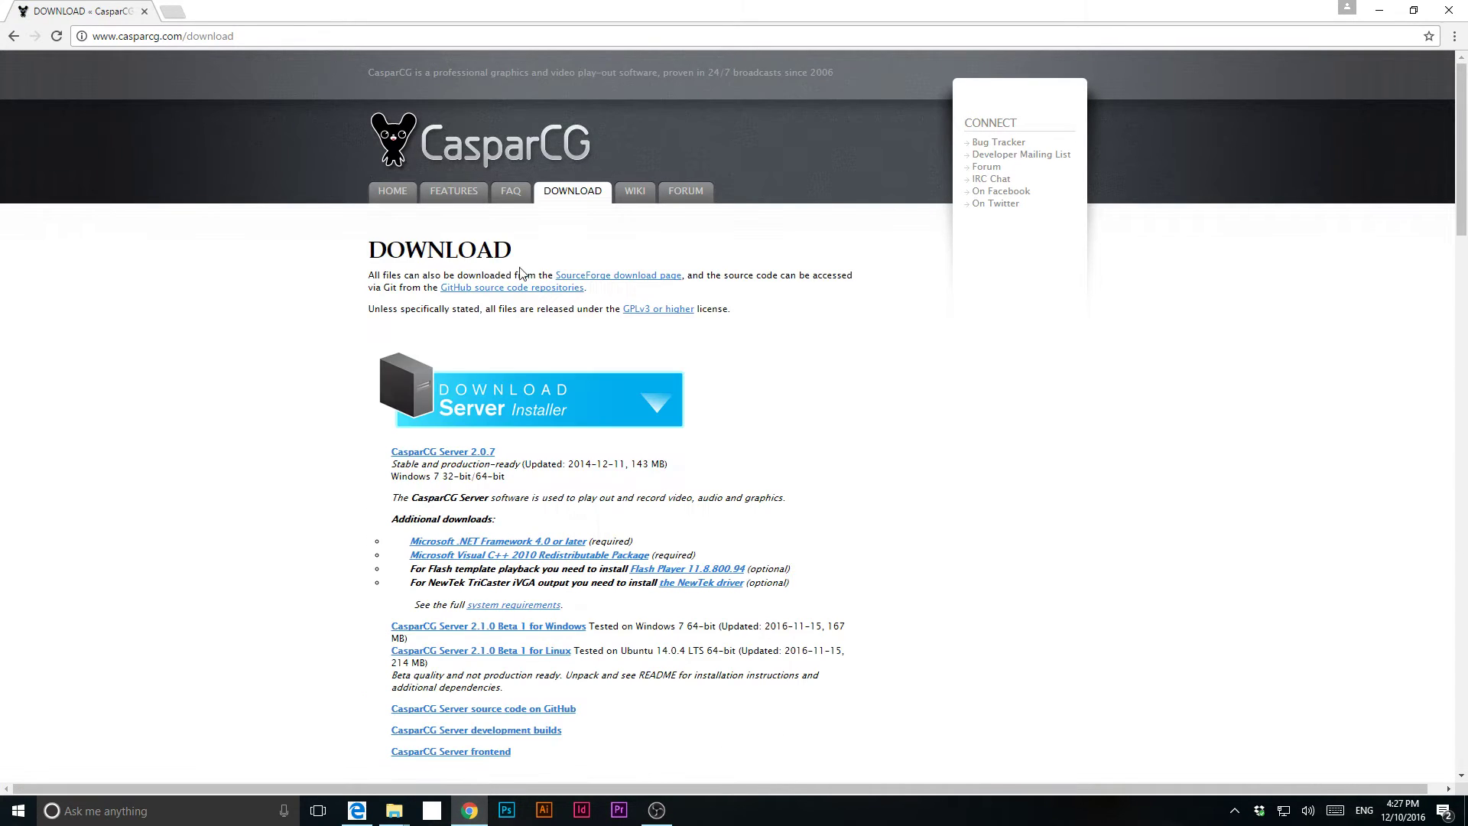
pyautogui.scroll(-3, 888, 470)
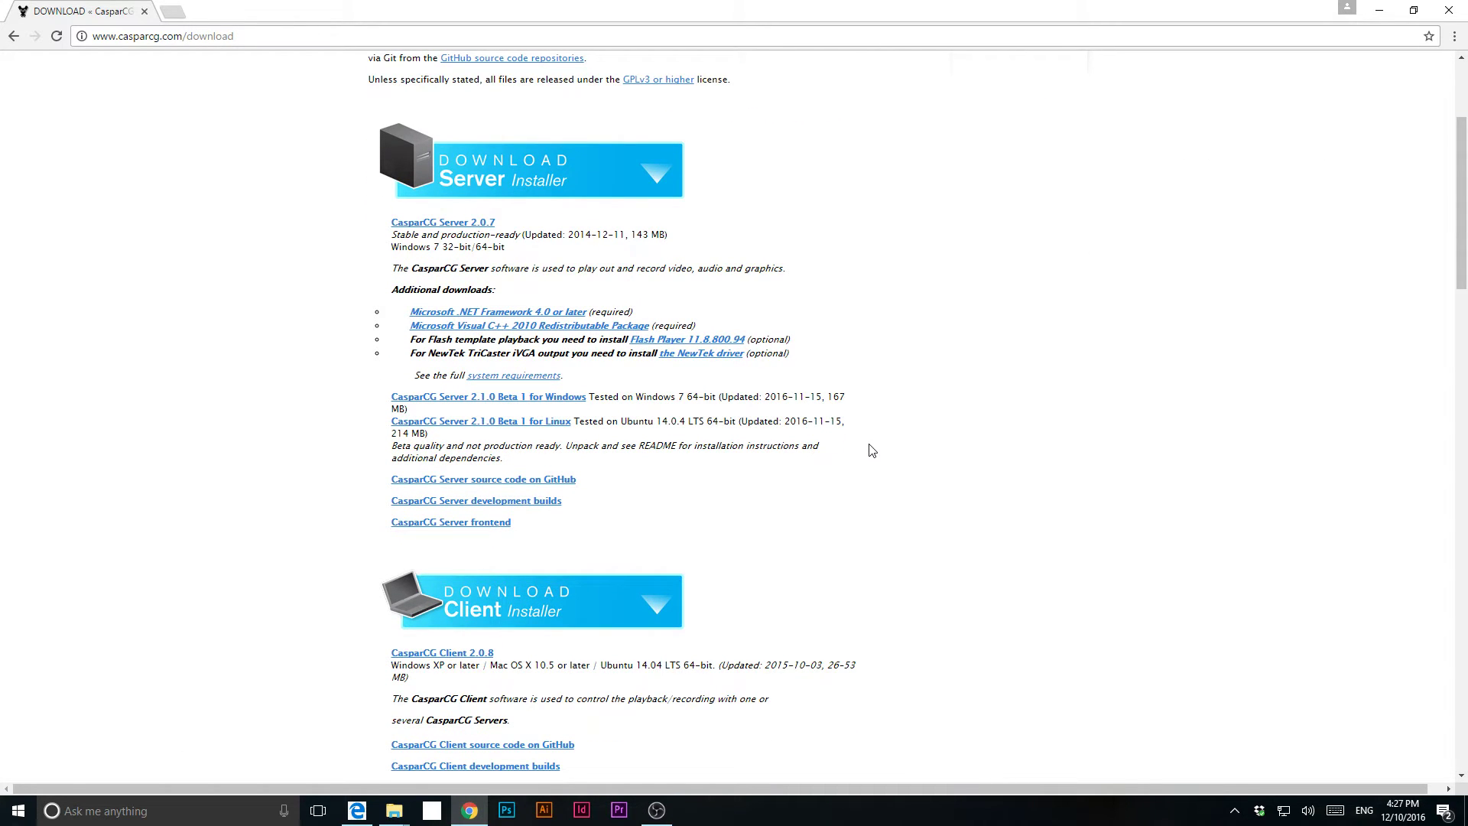
pyautogui.tripleClick(452, 224)
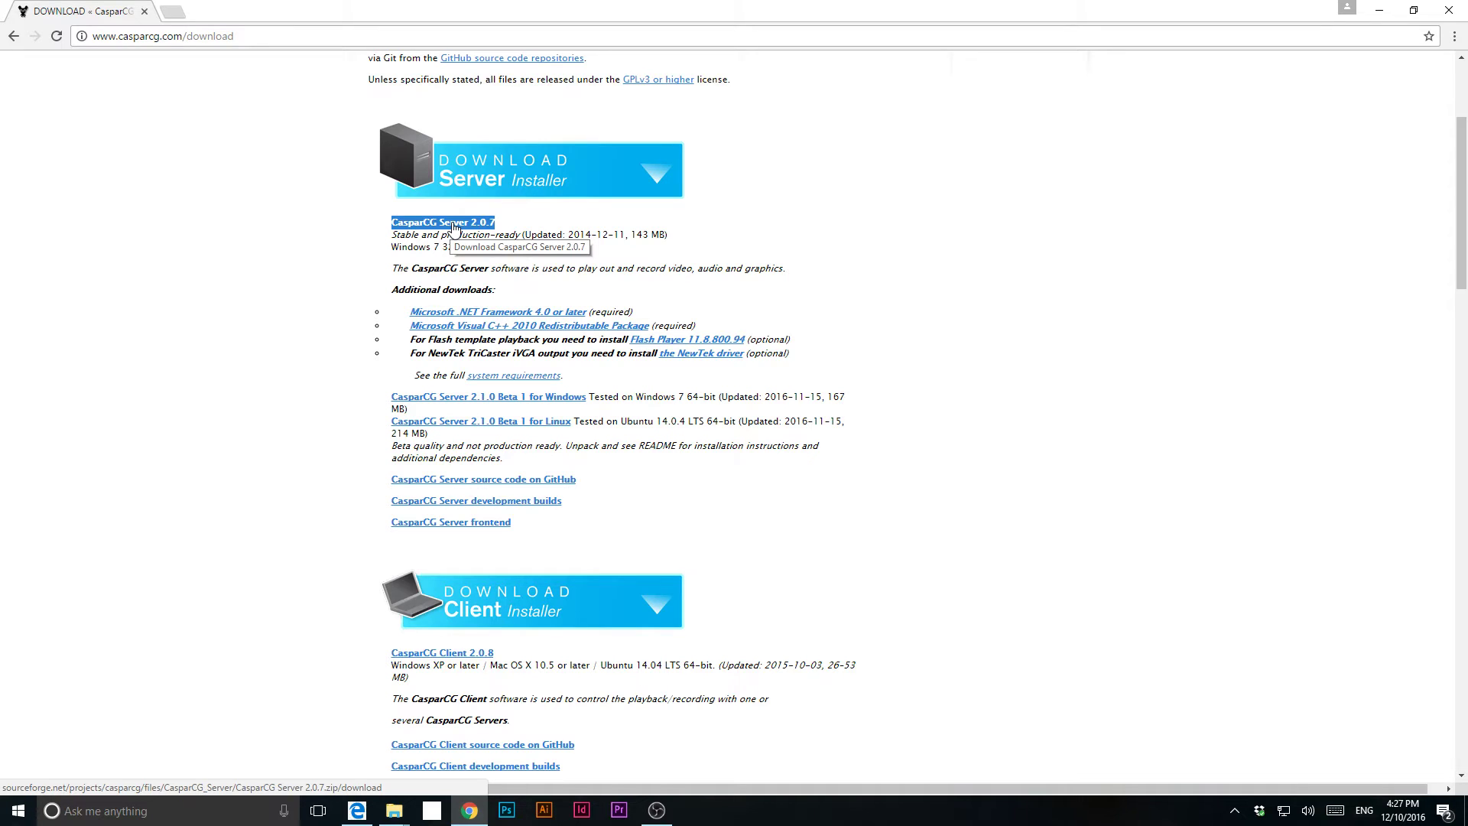
pyautogui.click(452, 230)
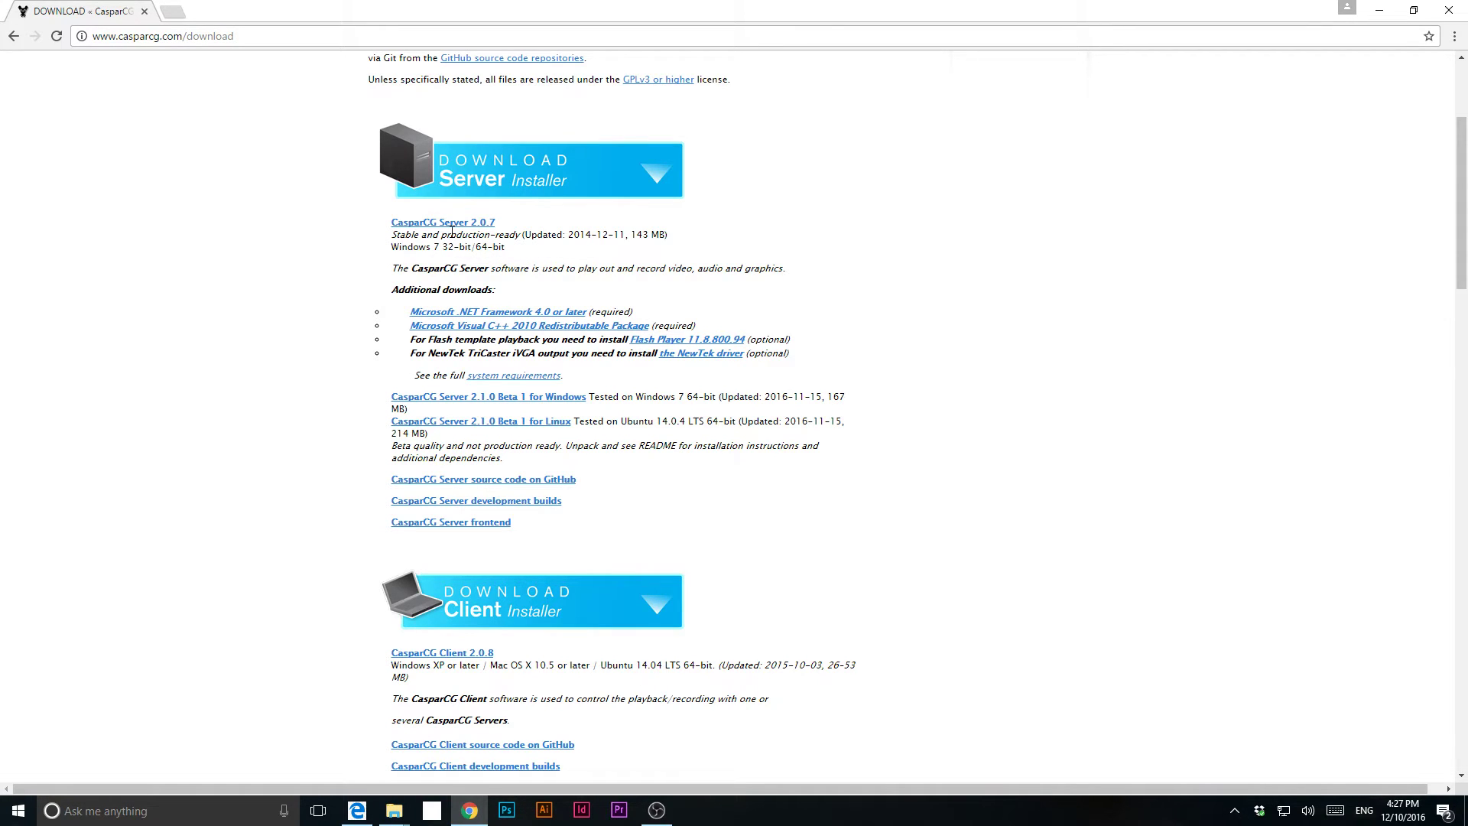
pyautogui.scroll(-2, 757, 382)
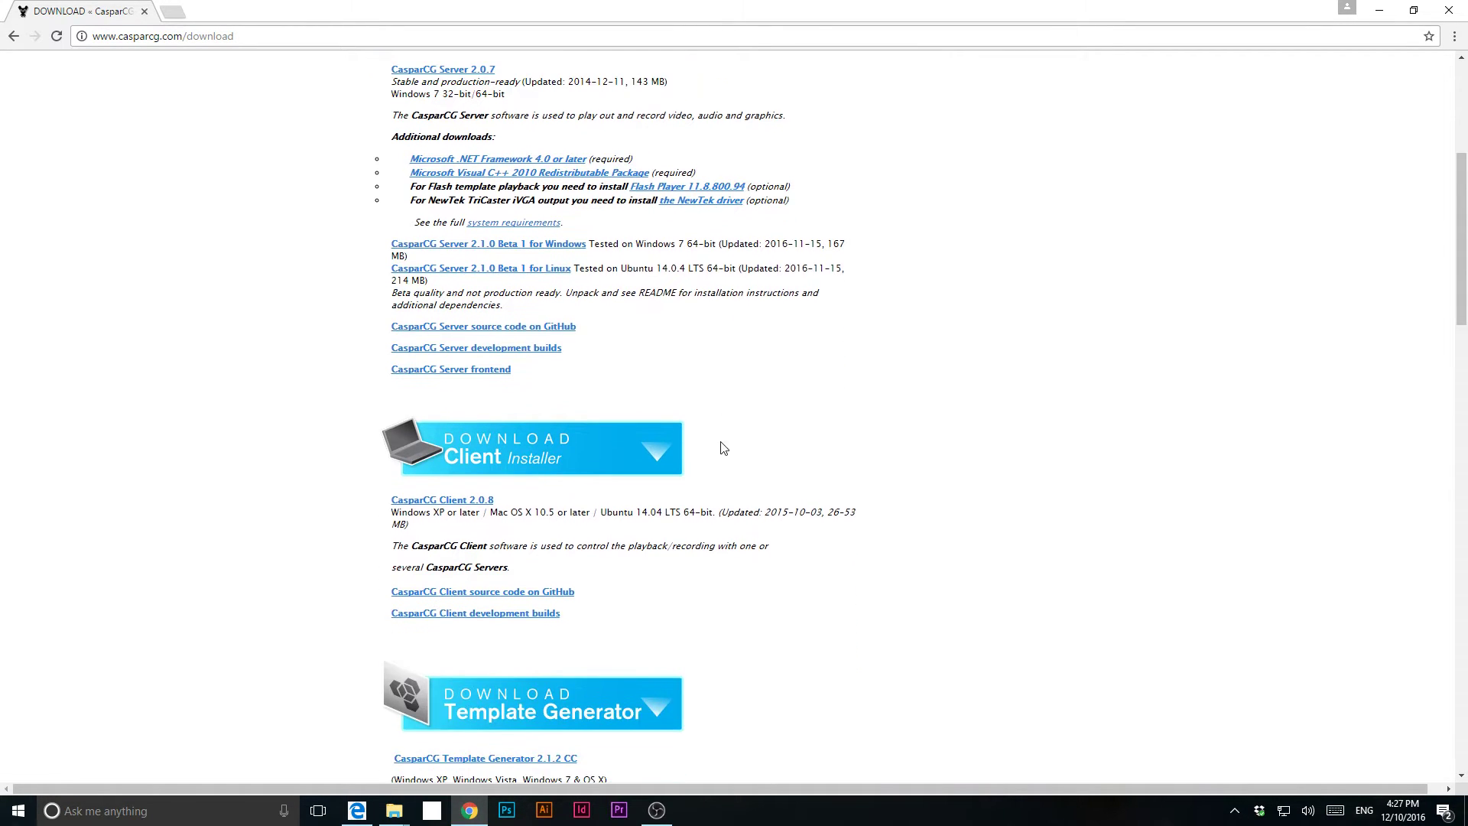
pyautogui.scroll(-1, 445, 541)
pyautogui.tripleClick(444, 425)
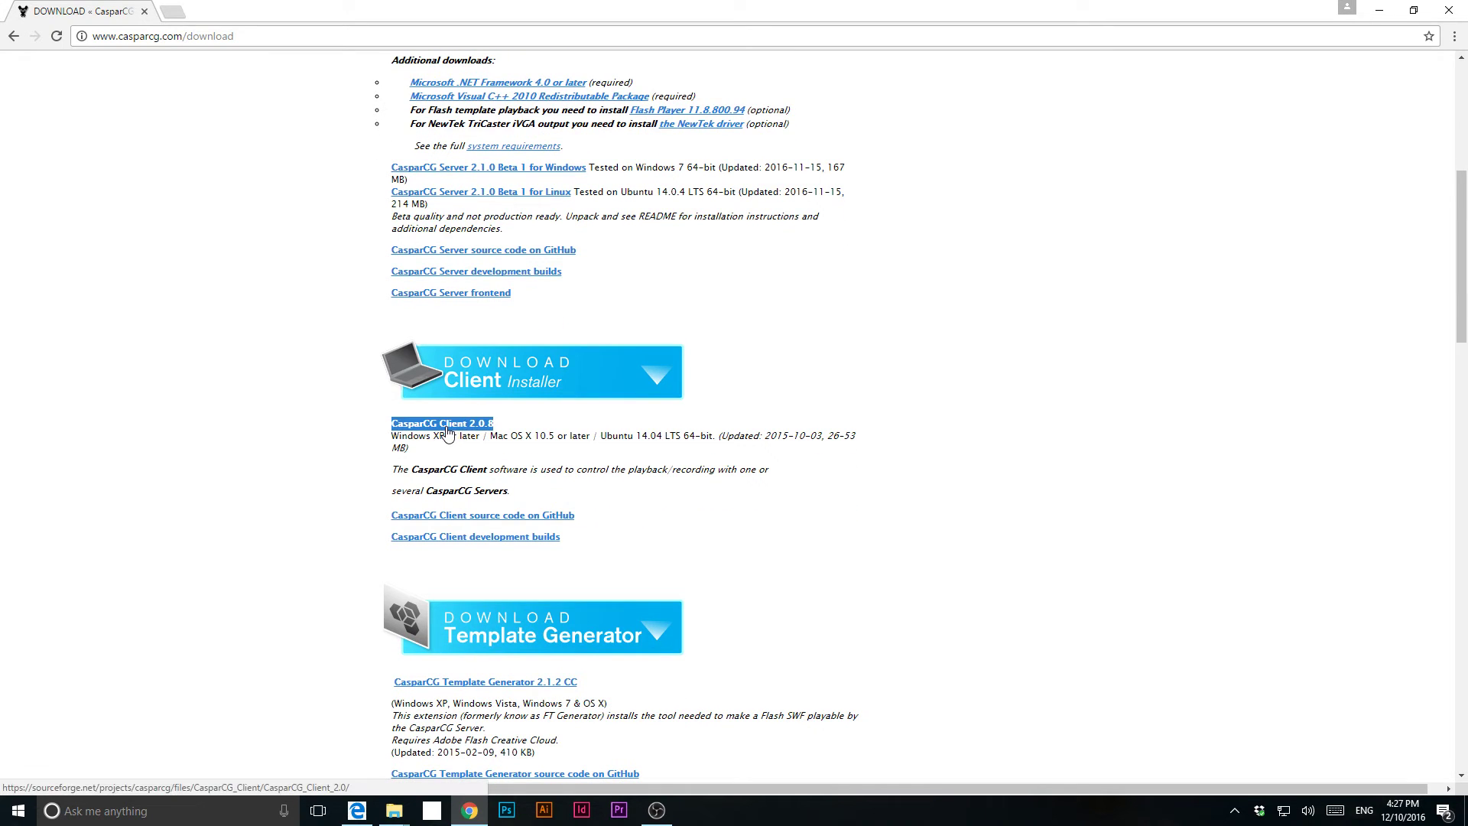
# Open the CasparCG Client 2.0.8 SourceForge file listing in a new tab and scroll through it.
pyautogui.click(458, 425)
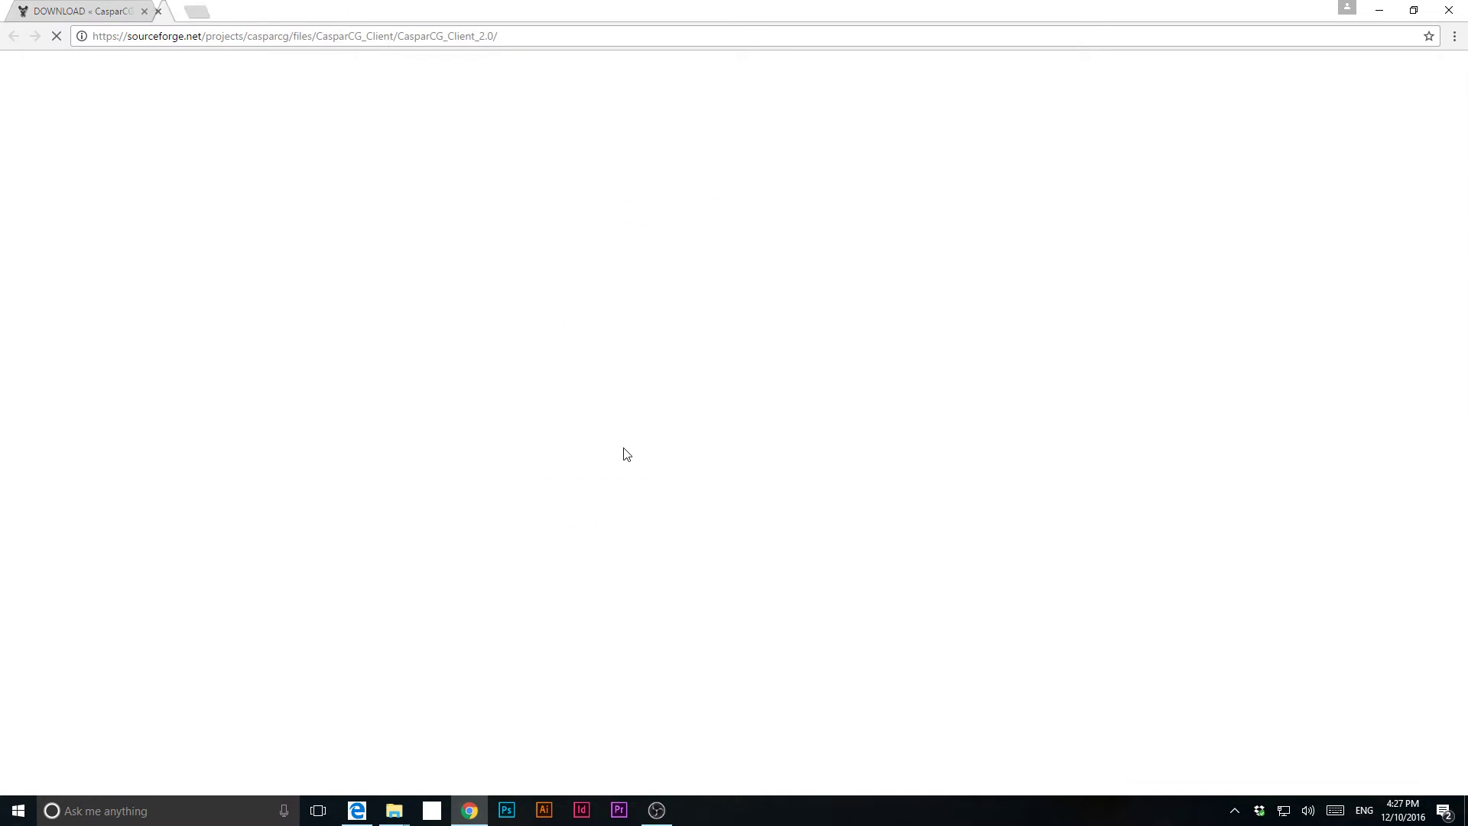
pyautogui.scroll(-4, 649, 543)
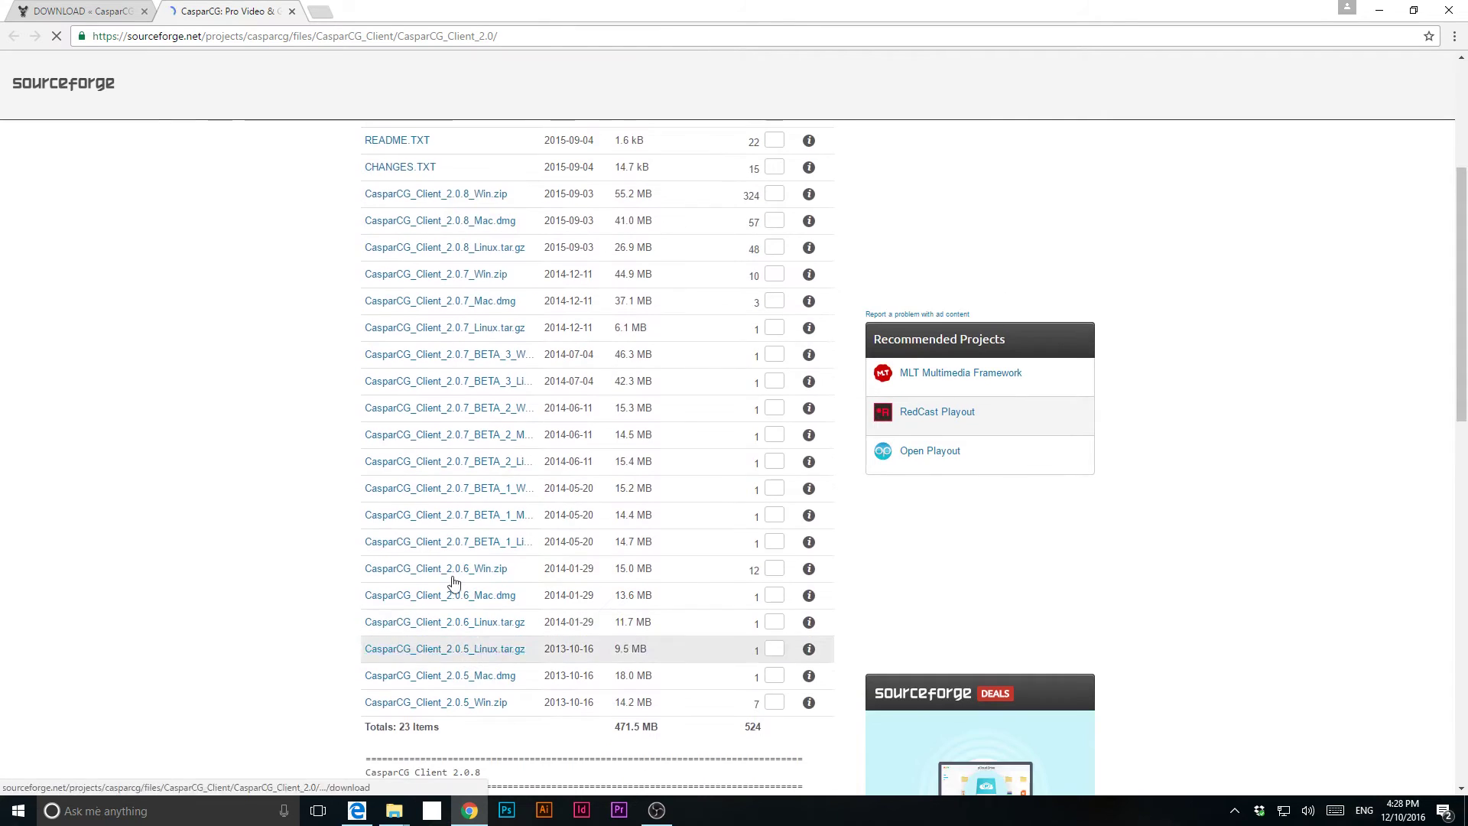
pyautogui.scroll(5, 649, 543)
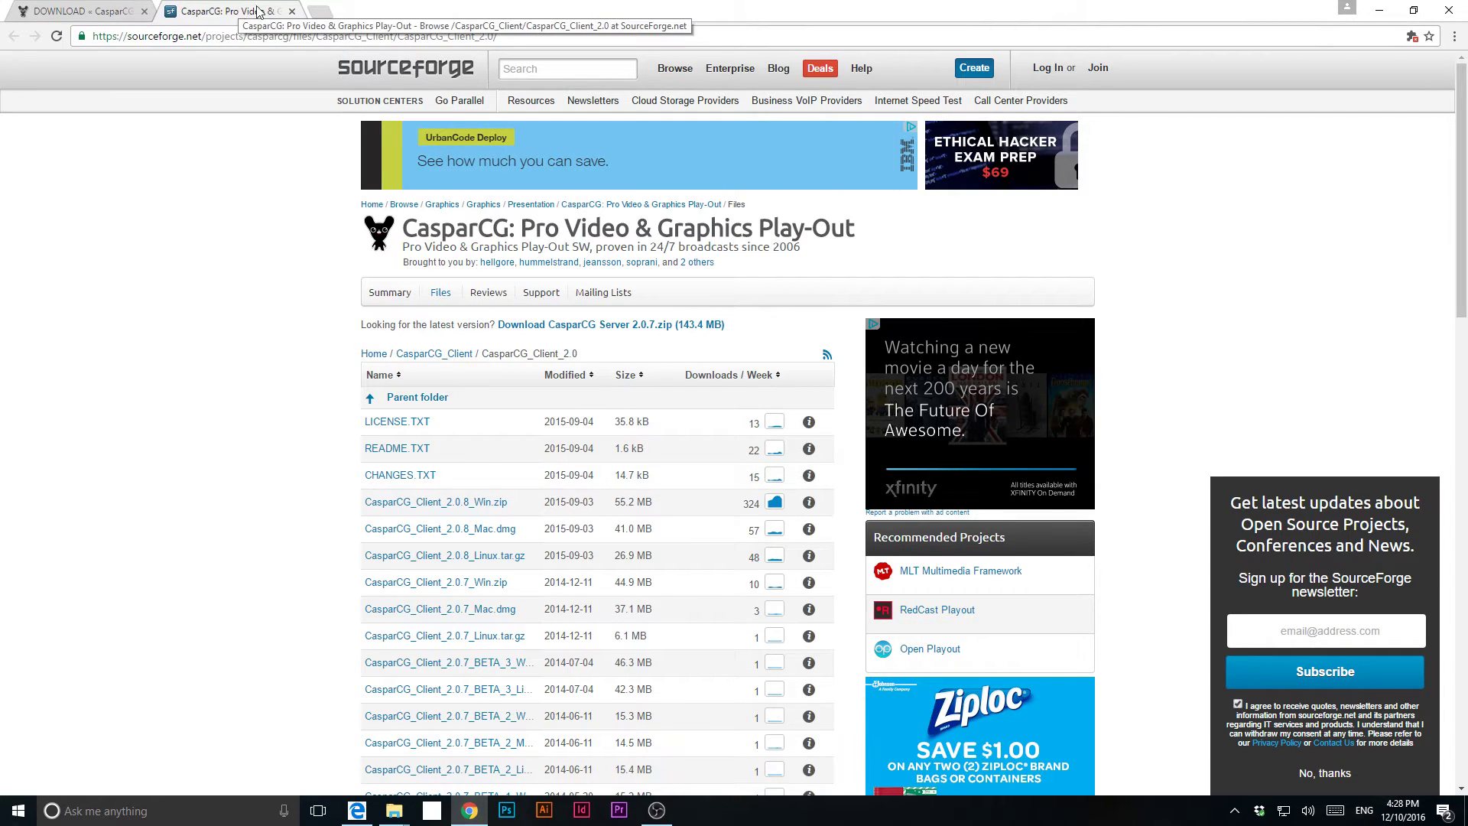
# Close Chrome, then restore the CasparCG Server folder window and move it up and left.
pyautogui.click(1449, 10)
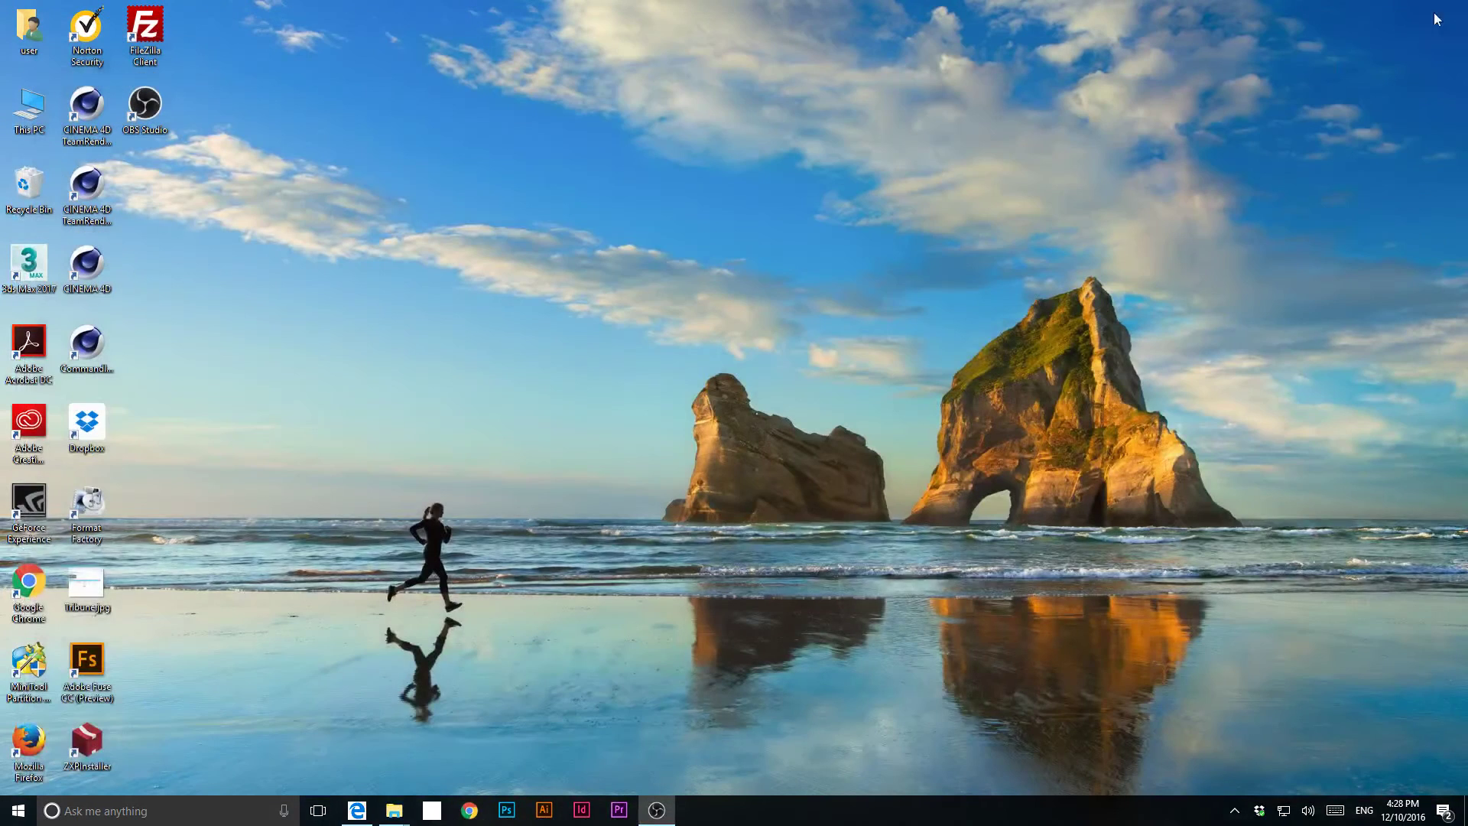
pyautogui.moveTo(394, 811)
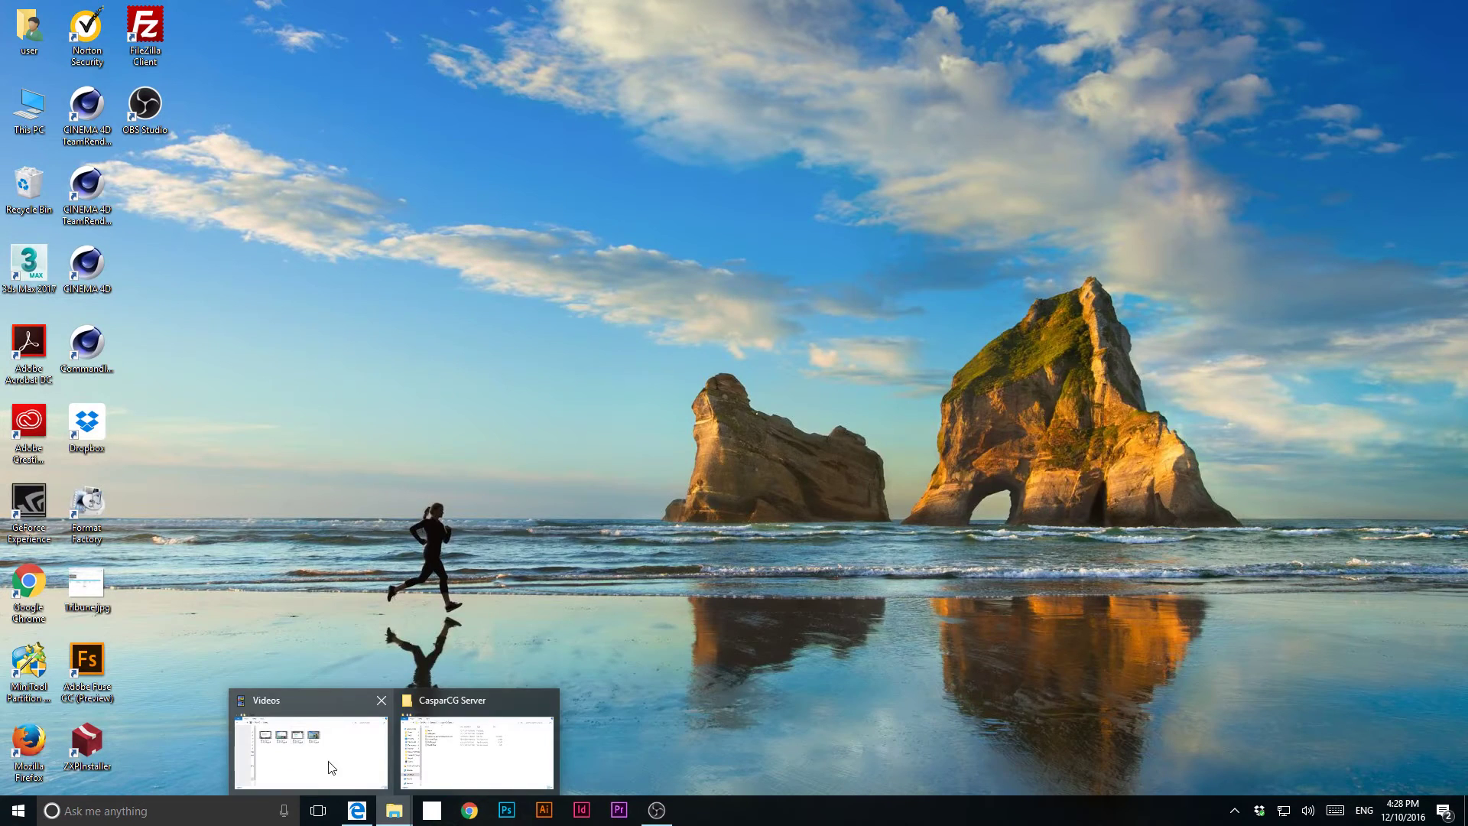
pyautogui.click(475, 749)
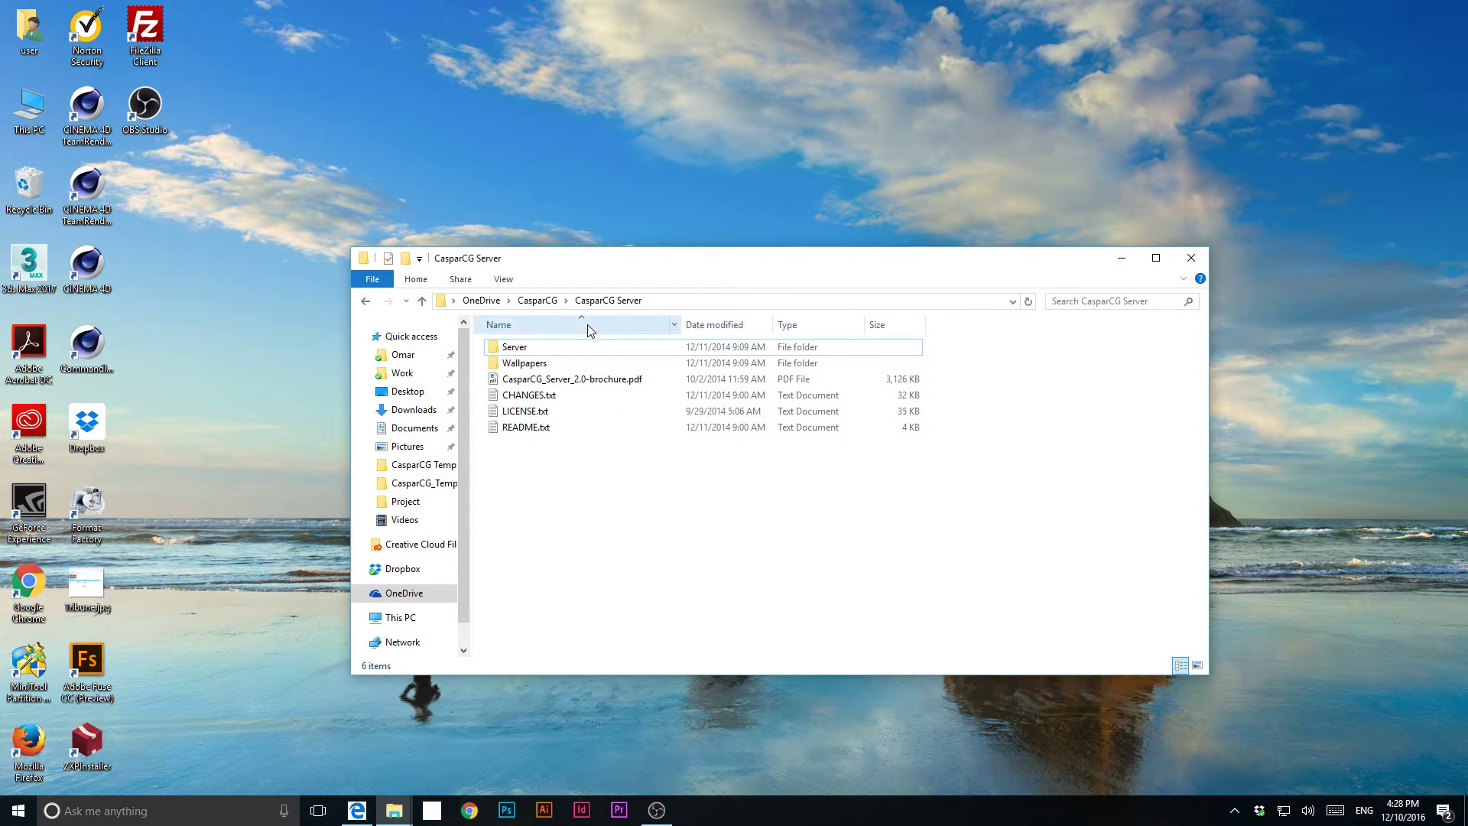
pyautogui.moveTo(571, 272); pyautogui.dragTo(474, 192)
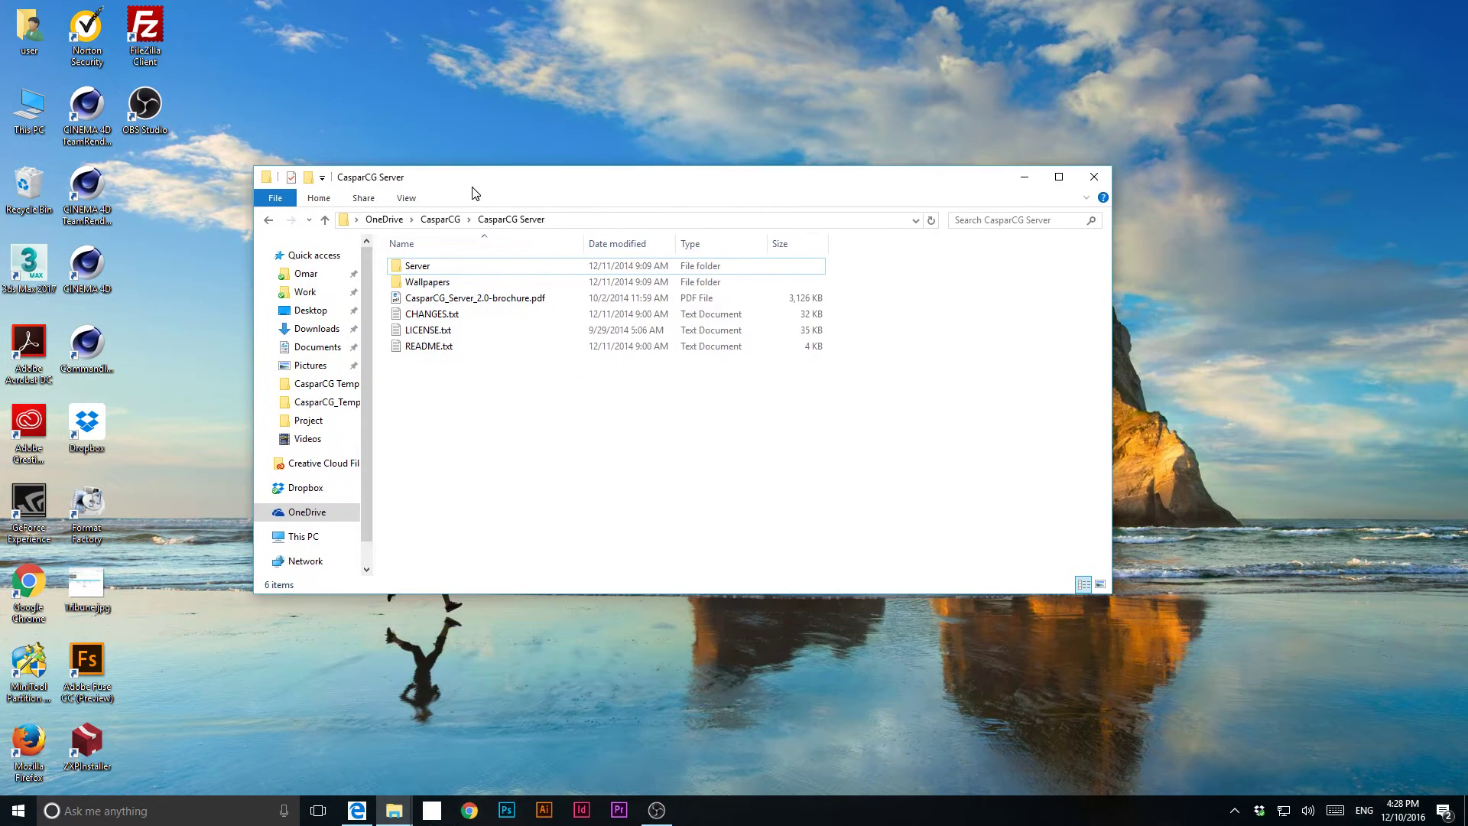
# Browse back into the CasparCG Server folder and select README.txt.
pyautogui.doubleClick(418, 267)
pyautogui.click(440, 219)
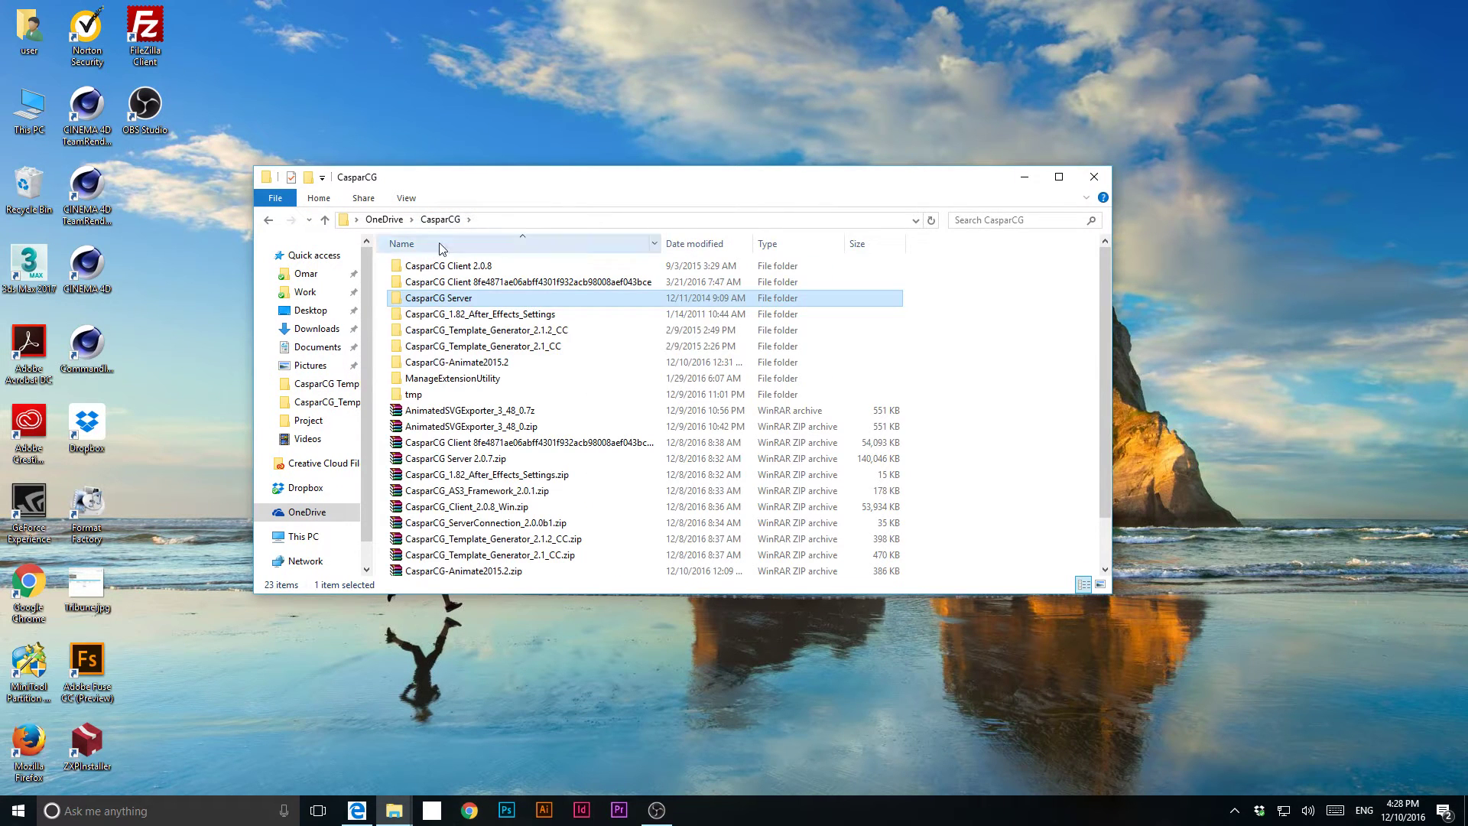
pyautogui.doubleClick(434, 299)
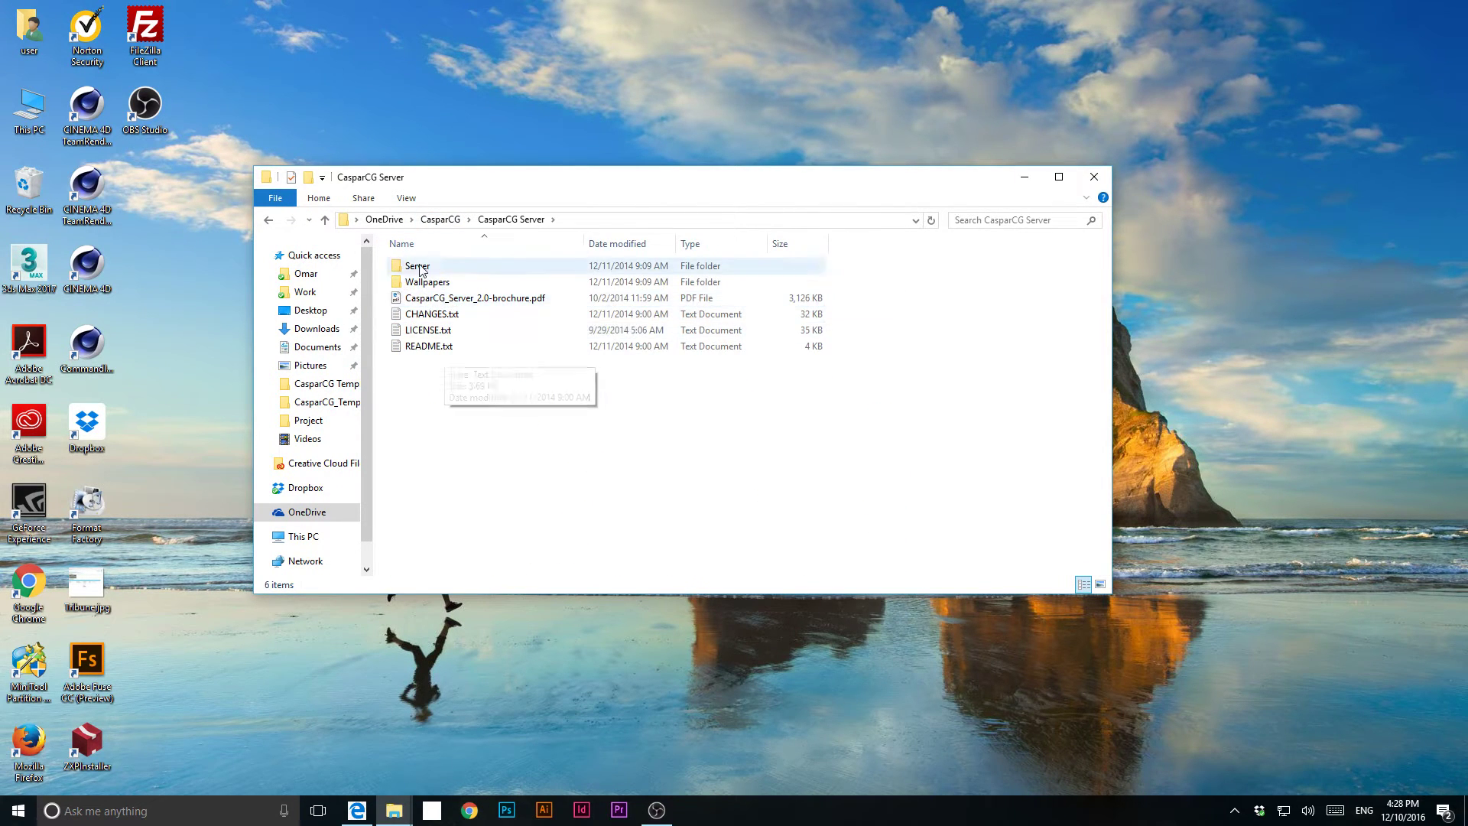
pyautogui.click(444, 351)
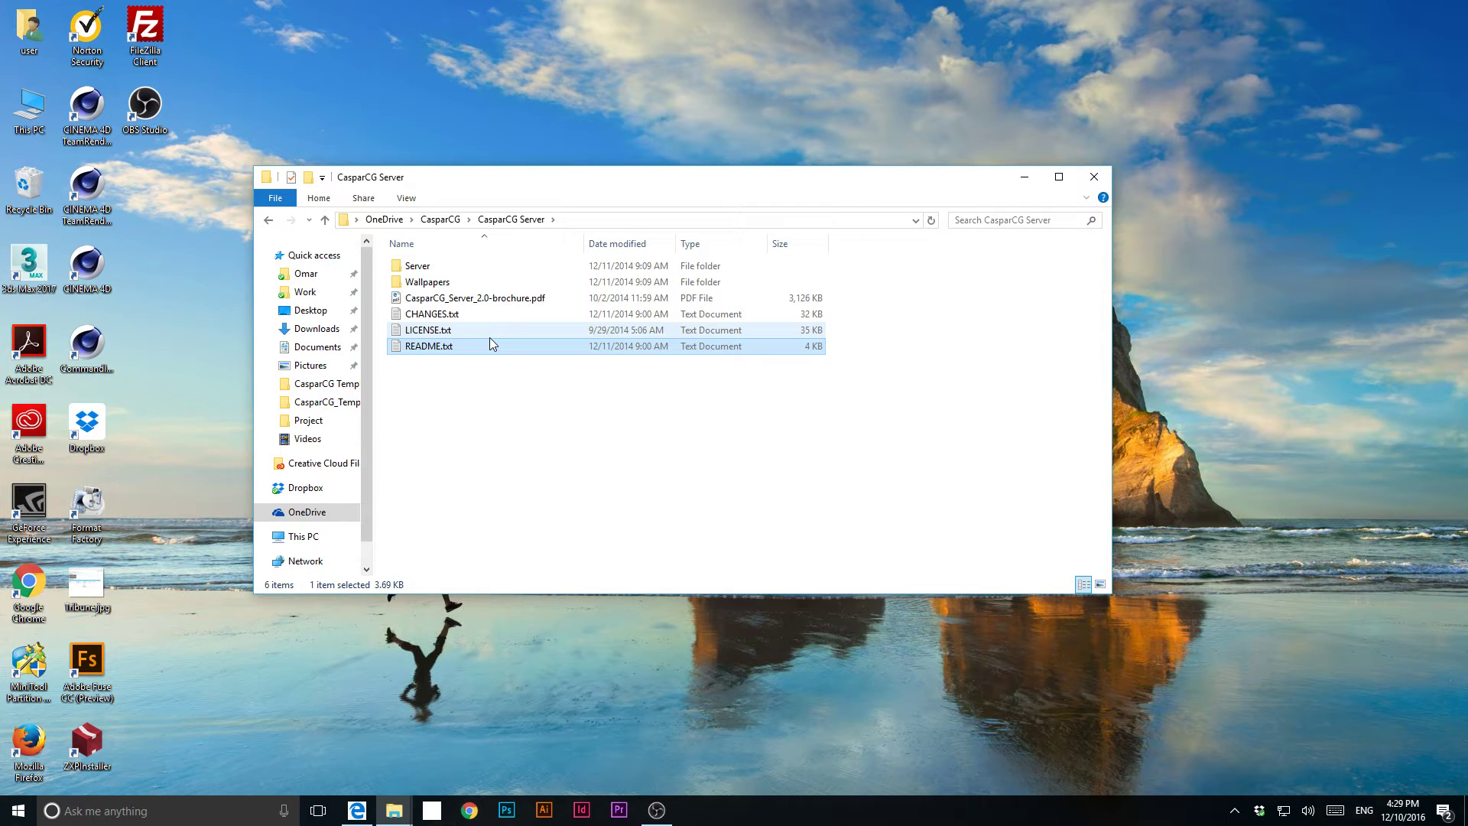
# Run casparcg.exe from the Server folder as administrator.
pyautogui.doubleClick(420, 266)
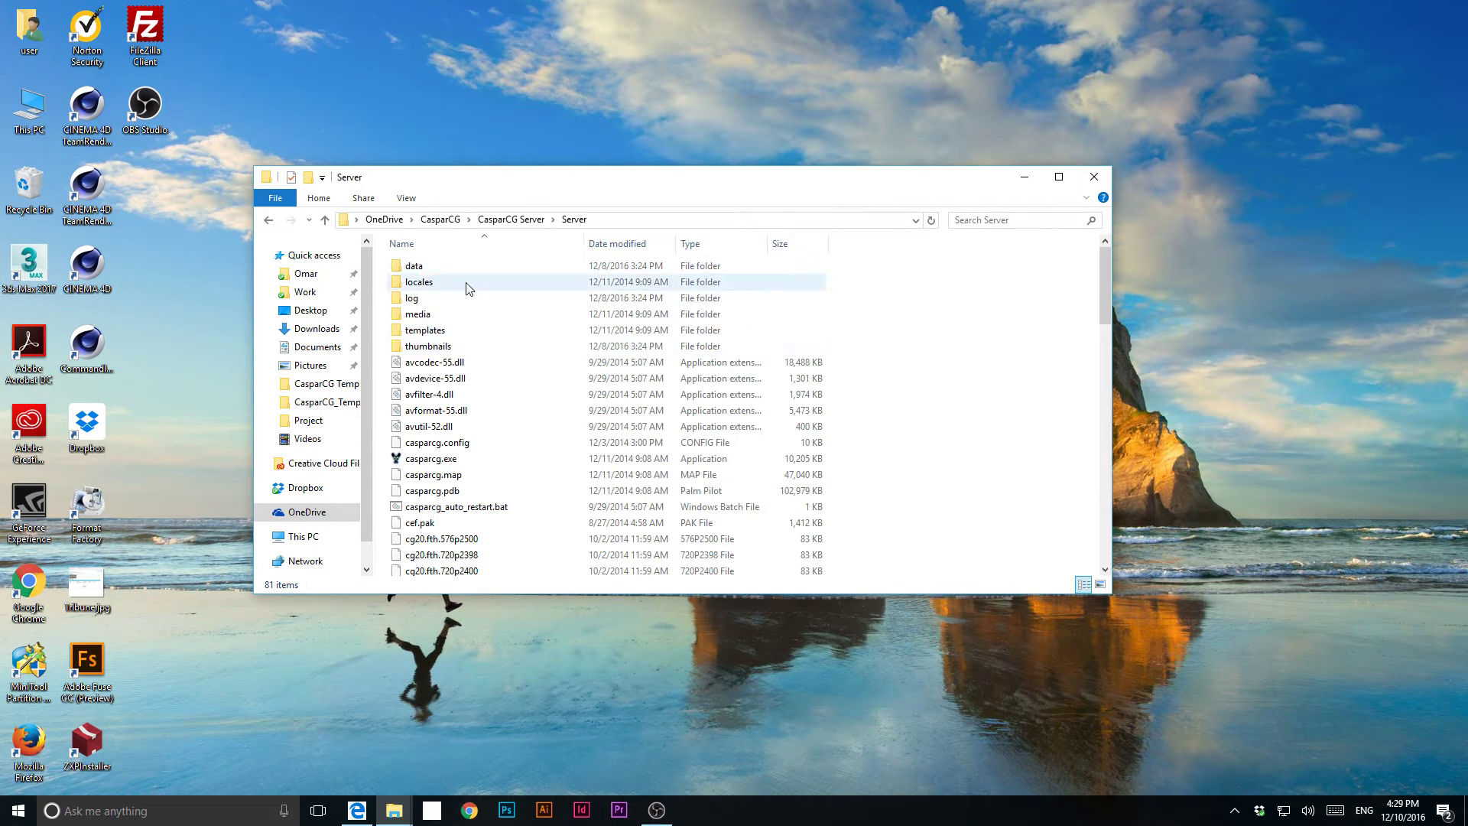
pyautogui.rightClick(419, 460)
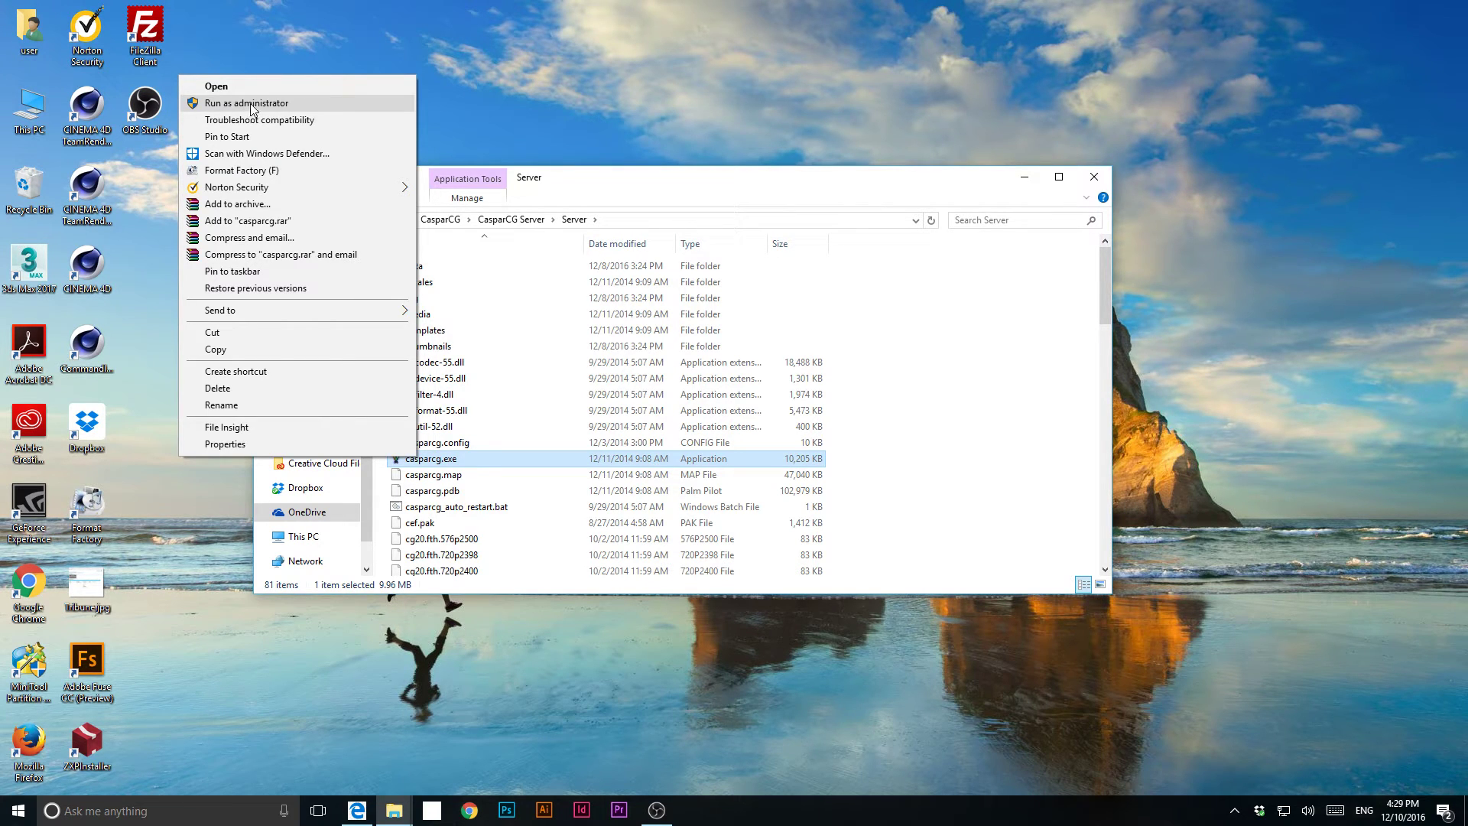
pyautogui.click(247, 109)
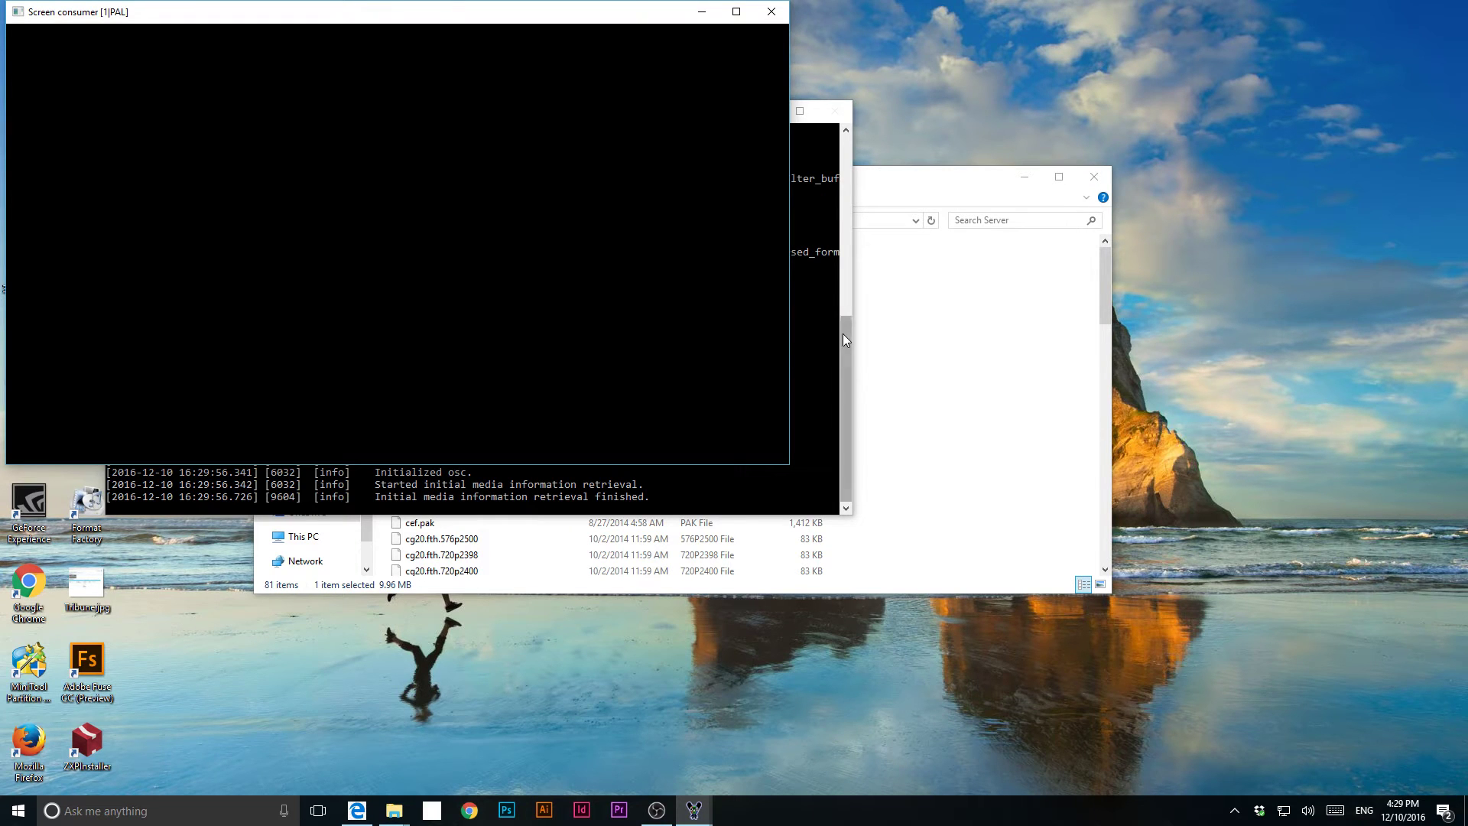
# Bring the Server folder window to the front and move it off the server console.
pyautogui.click(895, 196)
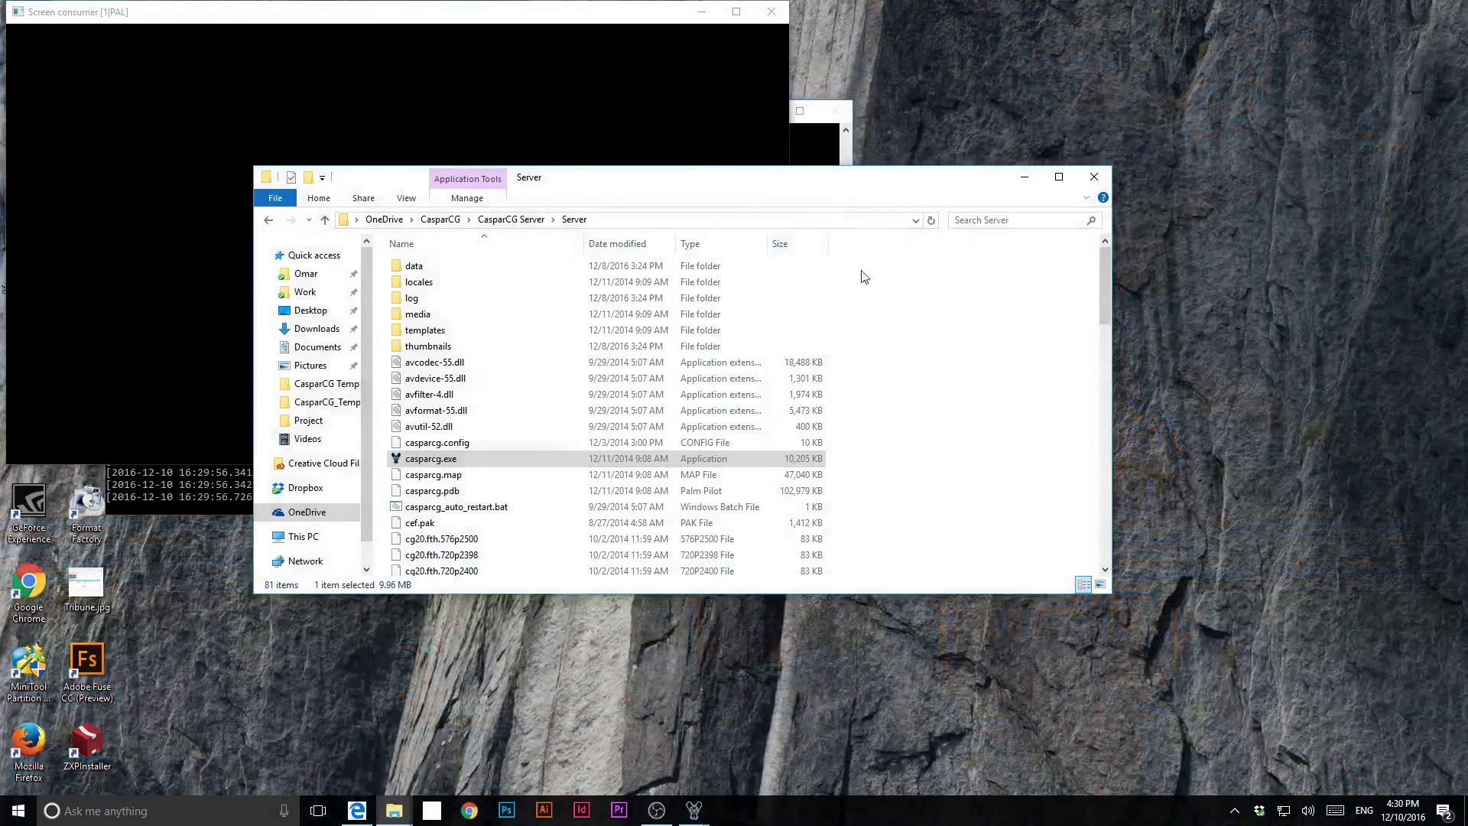
pyautogui.moveTo(833, 180); pyautogui.dragTo(964, 349)
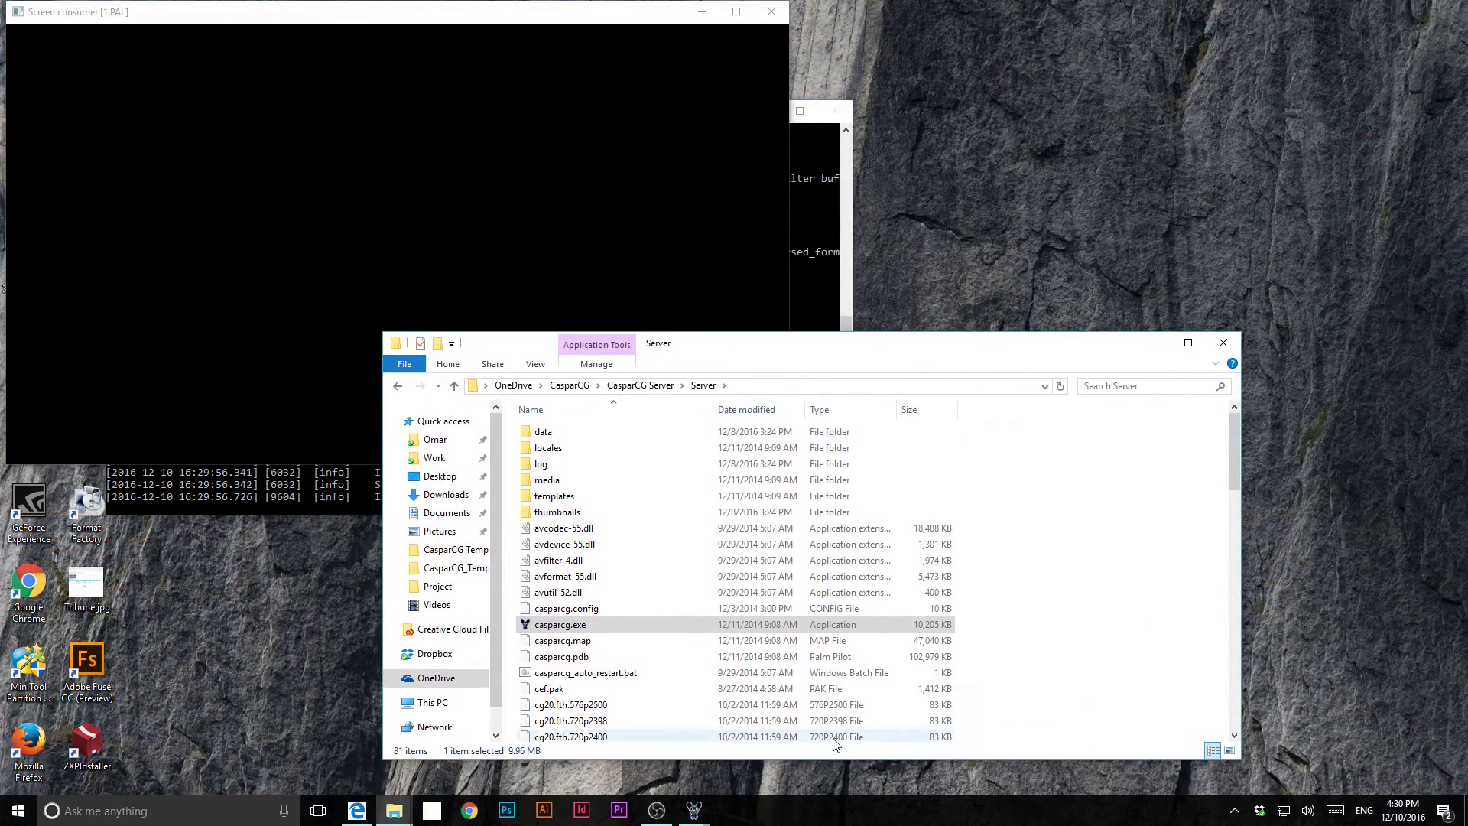
pyautogui.rightClick(853, 811)
# In Task Manager, sort processes by CPU, highest first, and select the running CasparCG process.
pyautogui.click(924, 740)
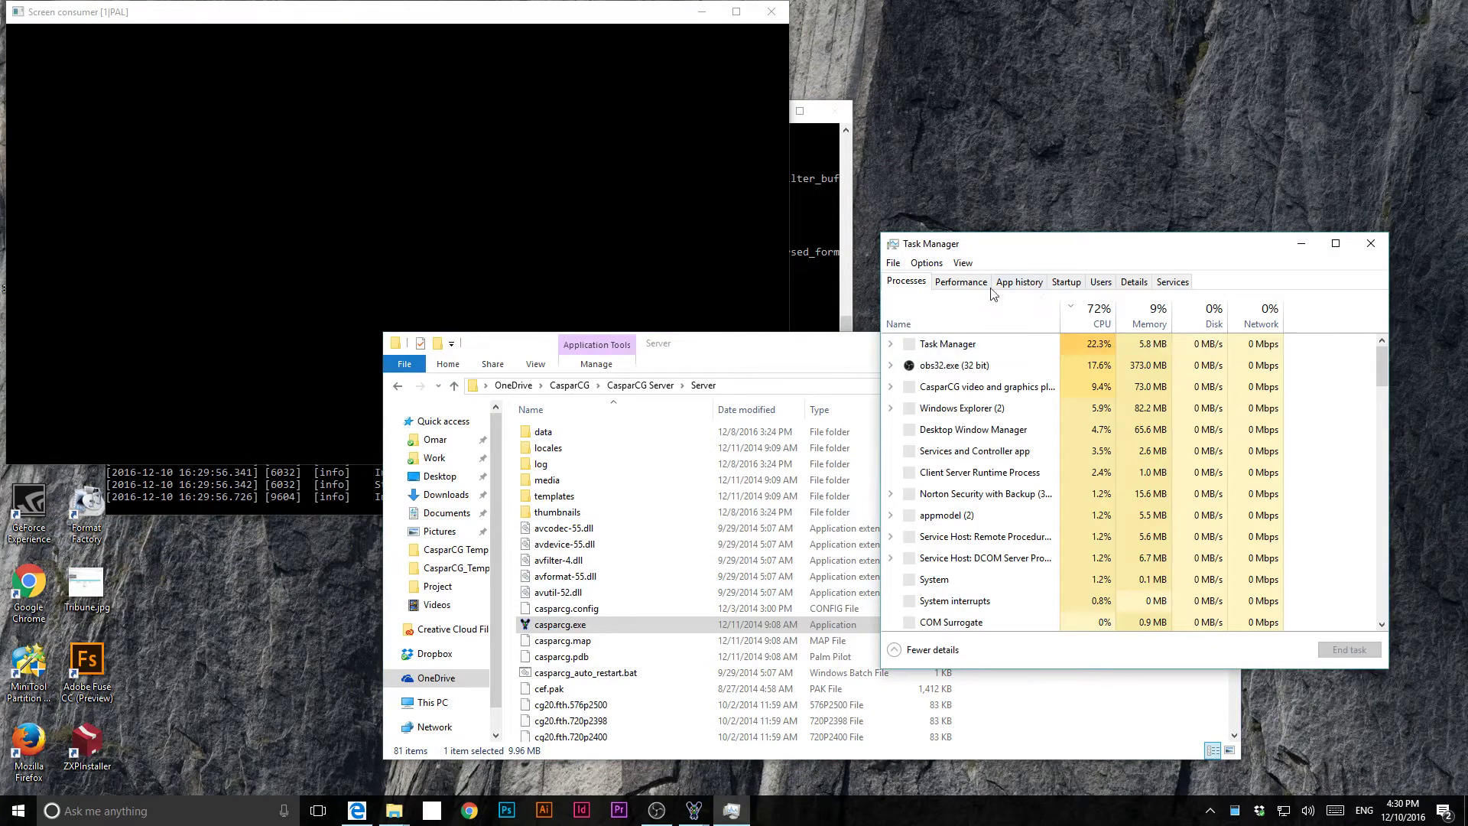
pyautogui.click(961, 282)
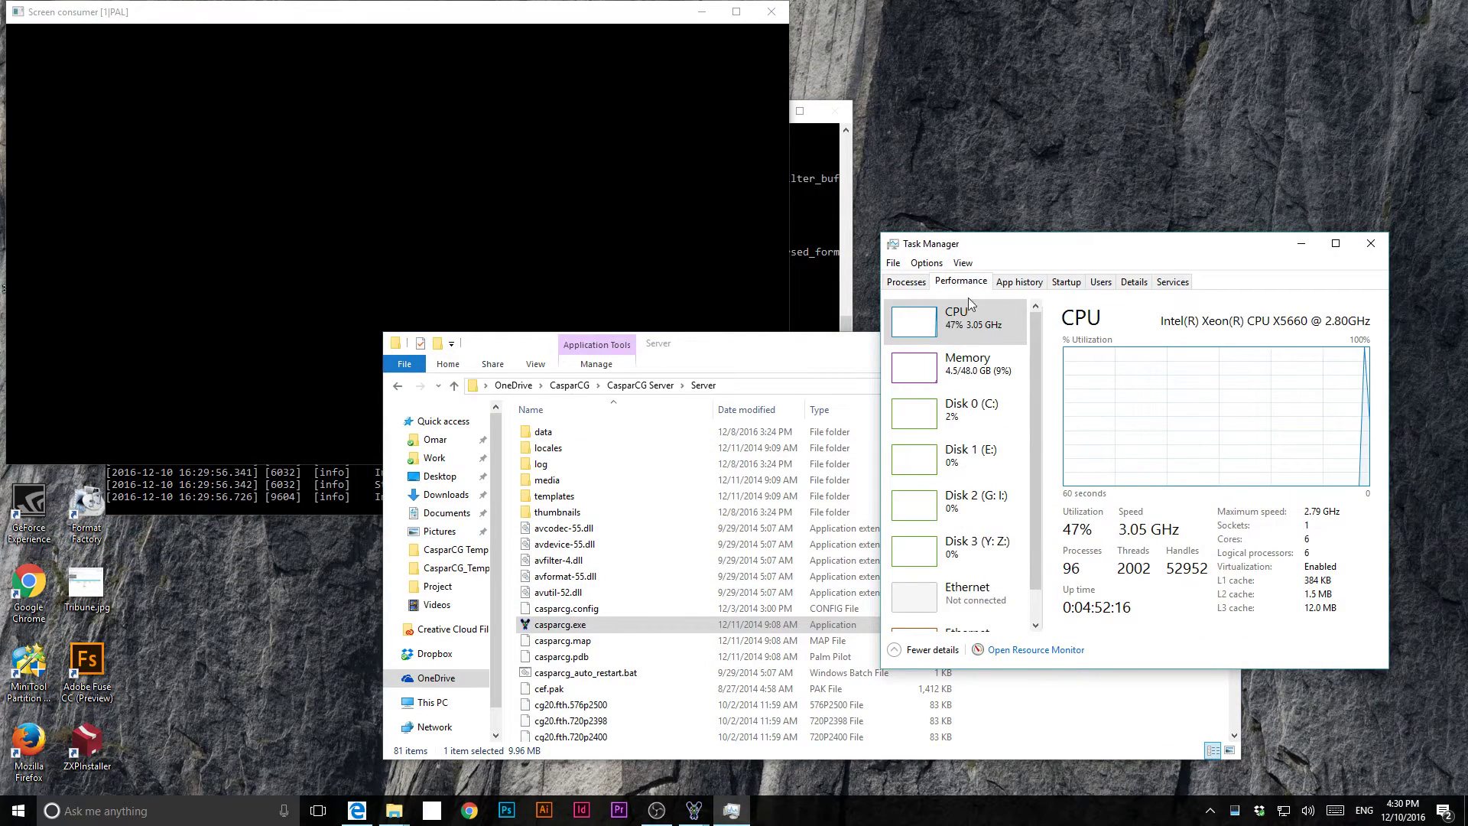
pyautogui.click(906, 282)
pyautogui.click(1095, 315)
pyautogui.click(1094, 322)
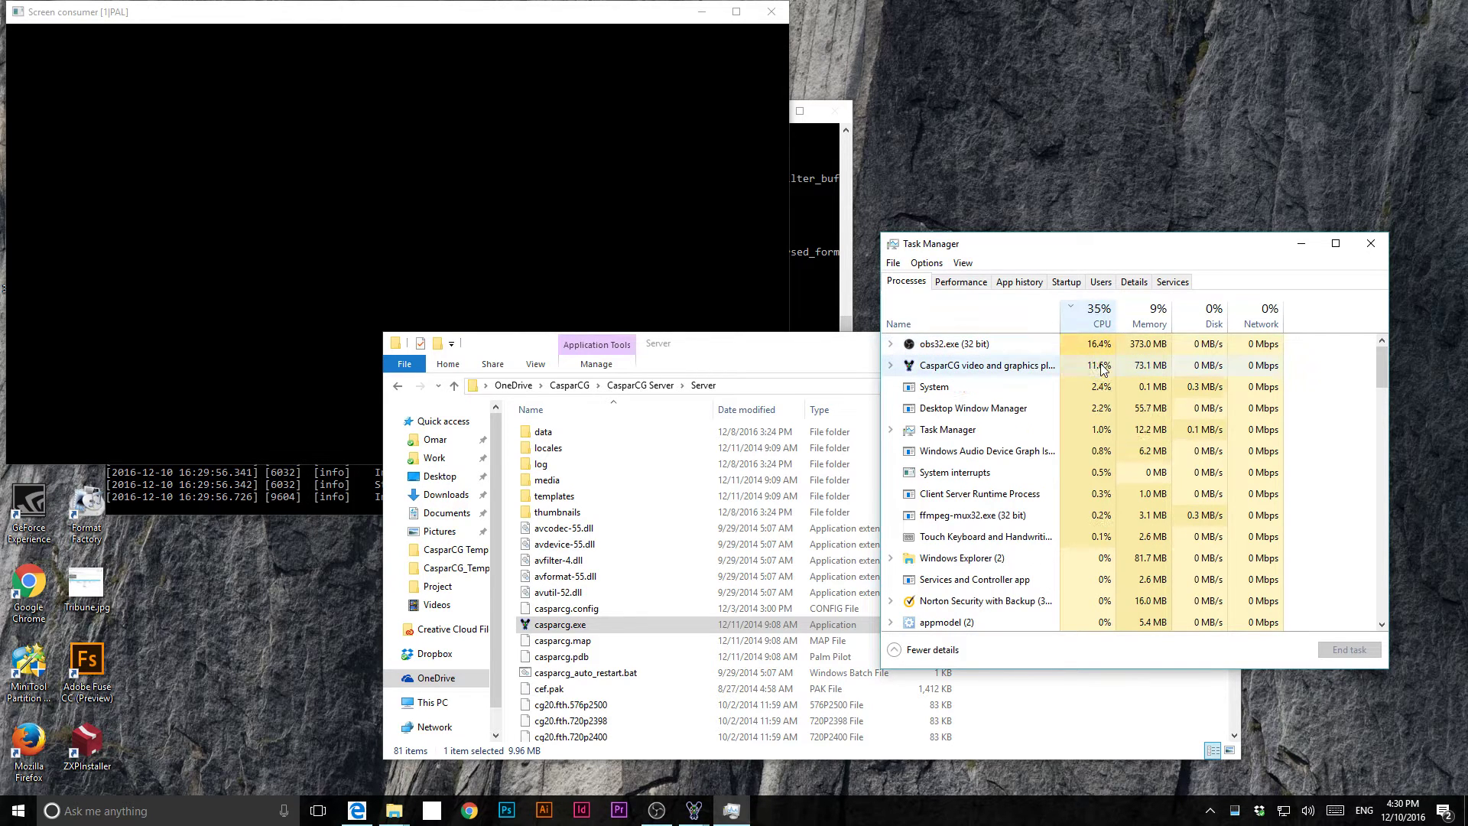
pyautogui.click(954, 365)
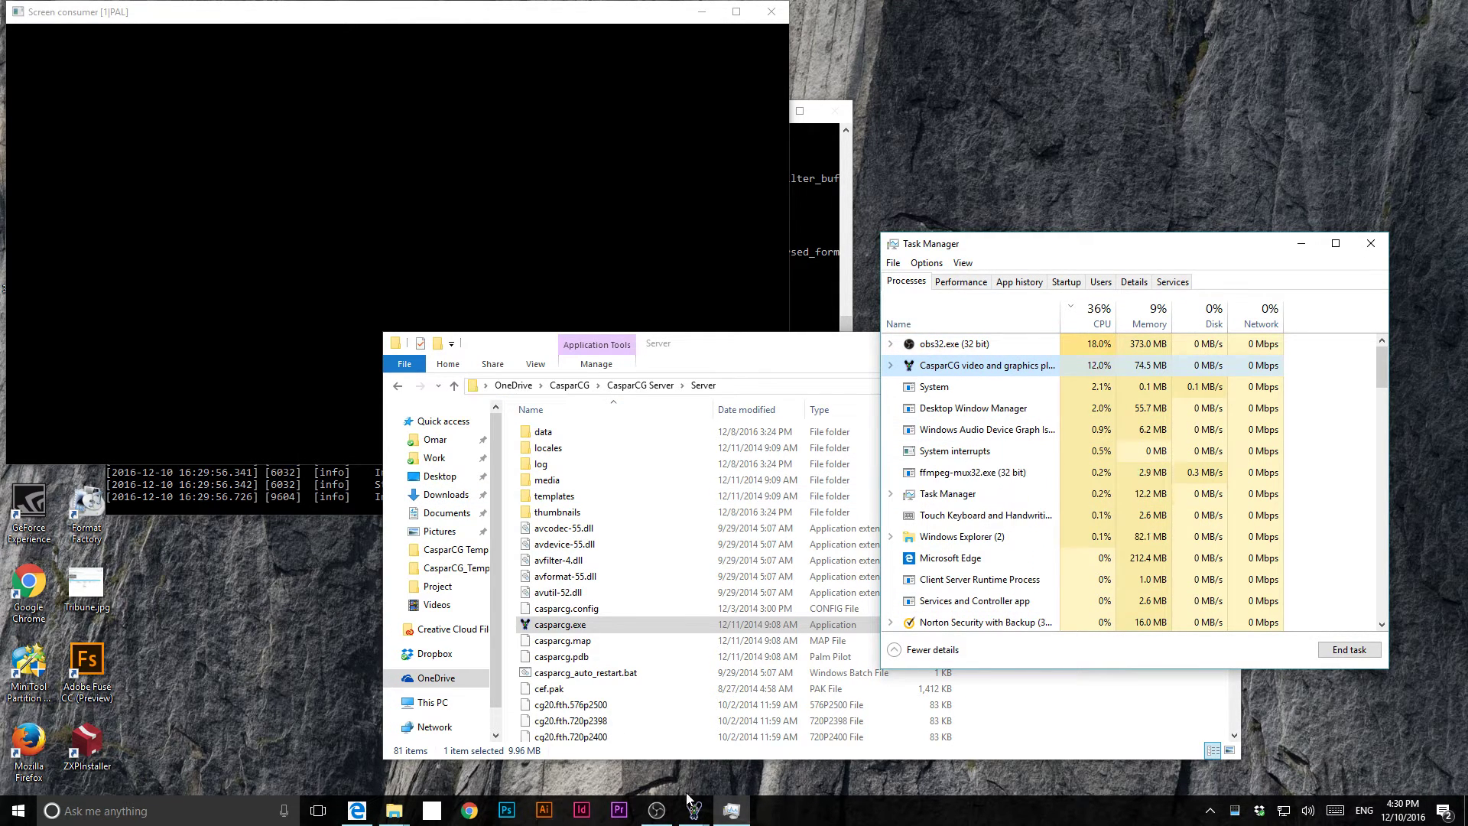
pyautogui.click(672, 359)
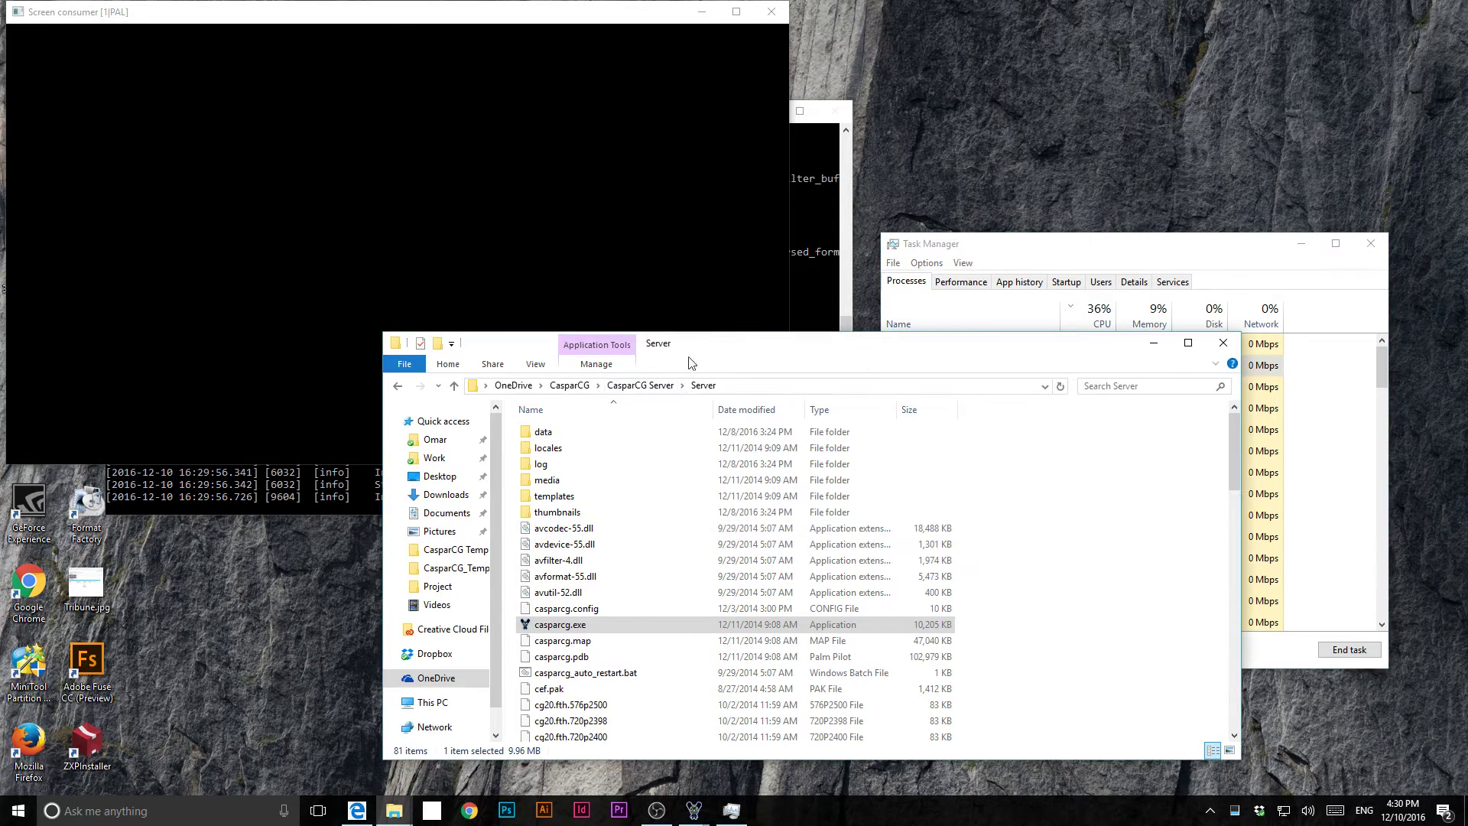
# Go to CasparCG Client 2.0.8 › CasparCG Client and run CasparCG Client.exe as administrator.
pyautogui.click(627, 386)
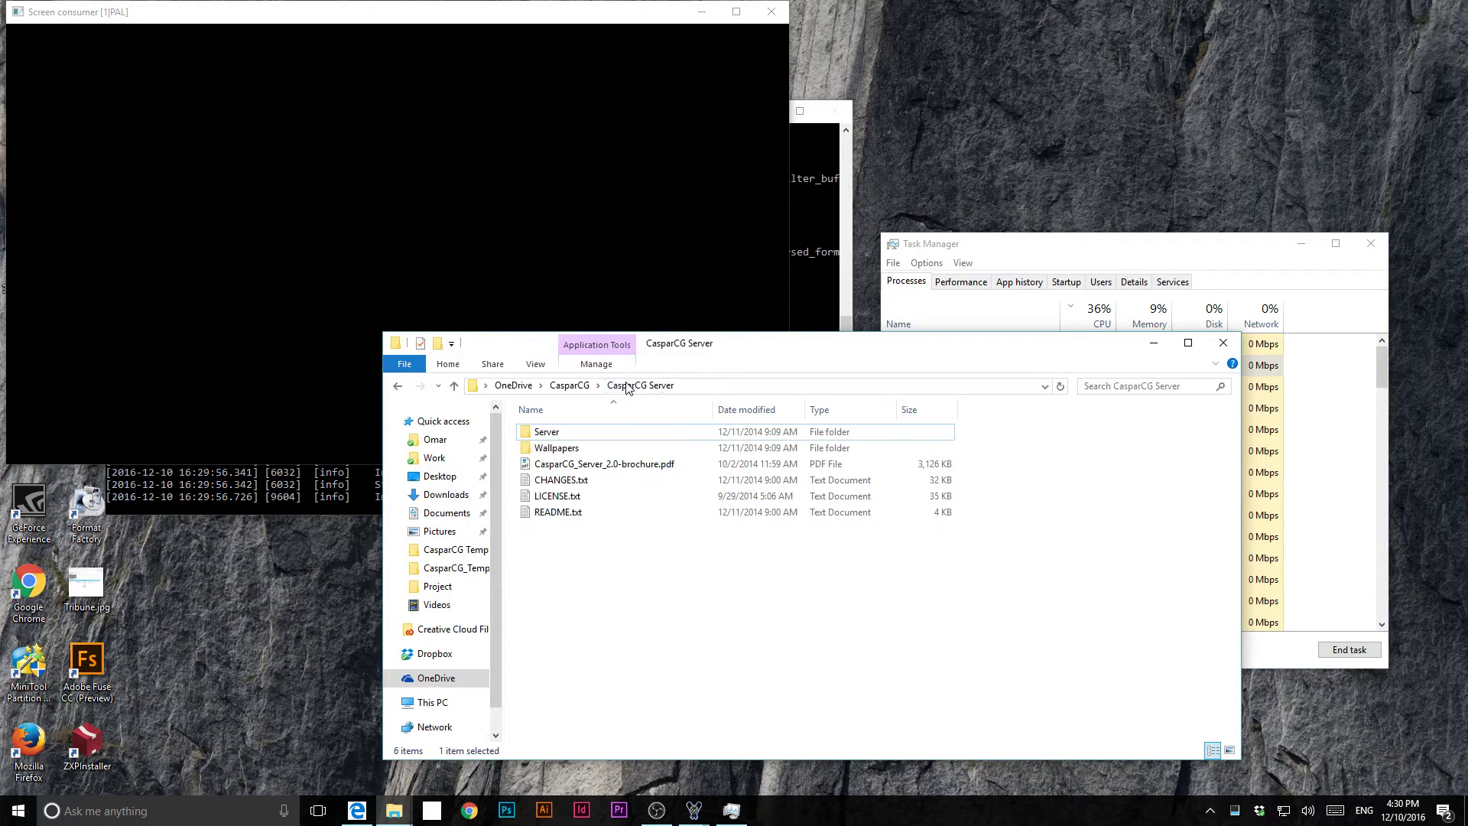
pyautogui.click(570, 385)
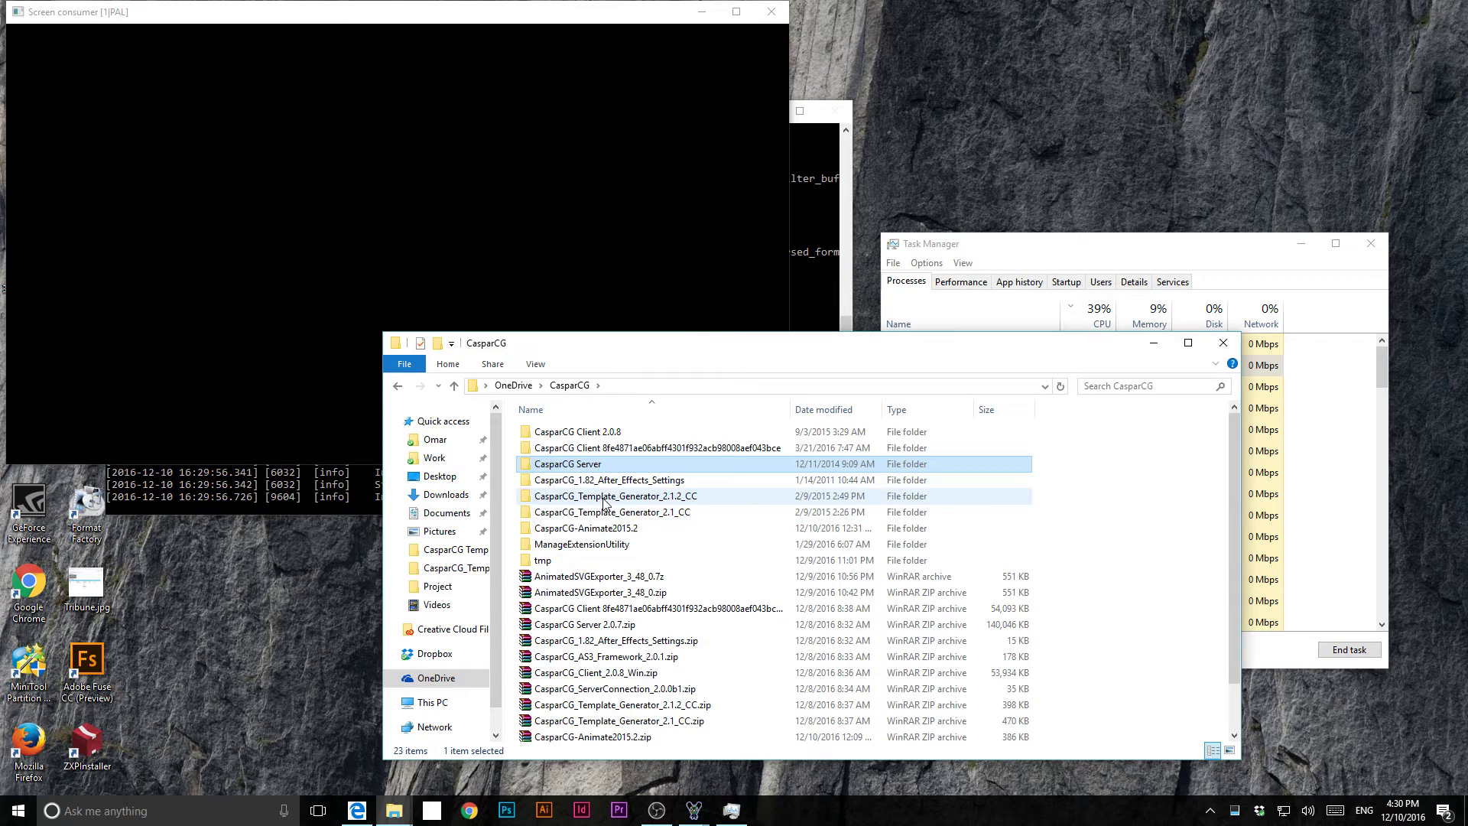
pyautogui.doubleClick(598, 432)
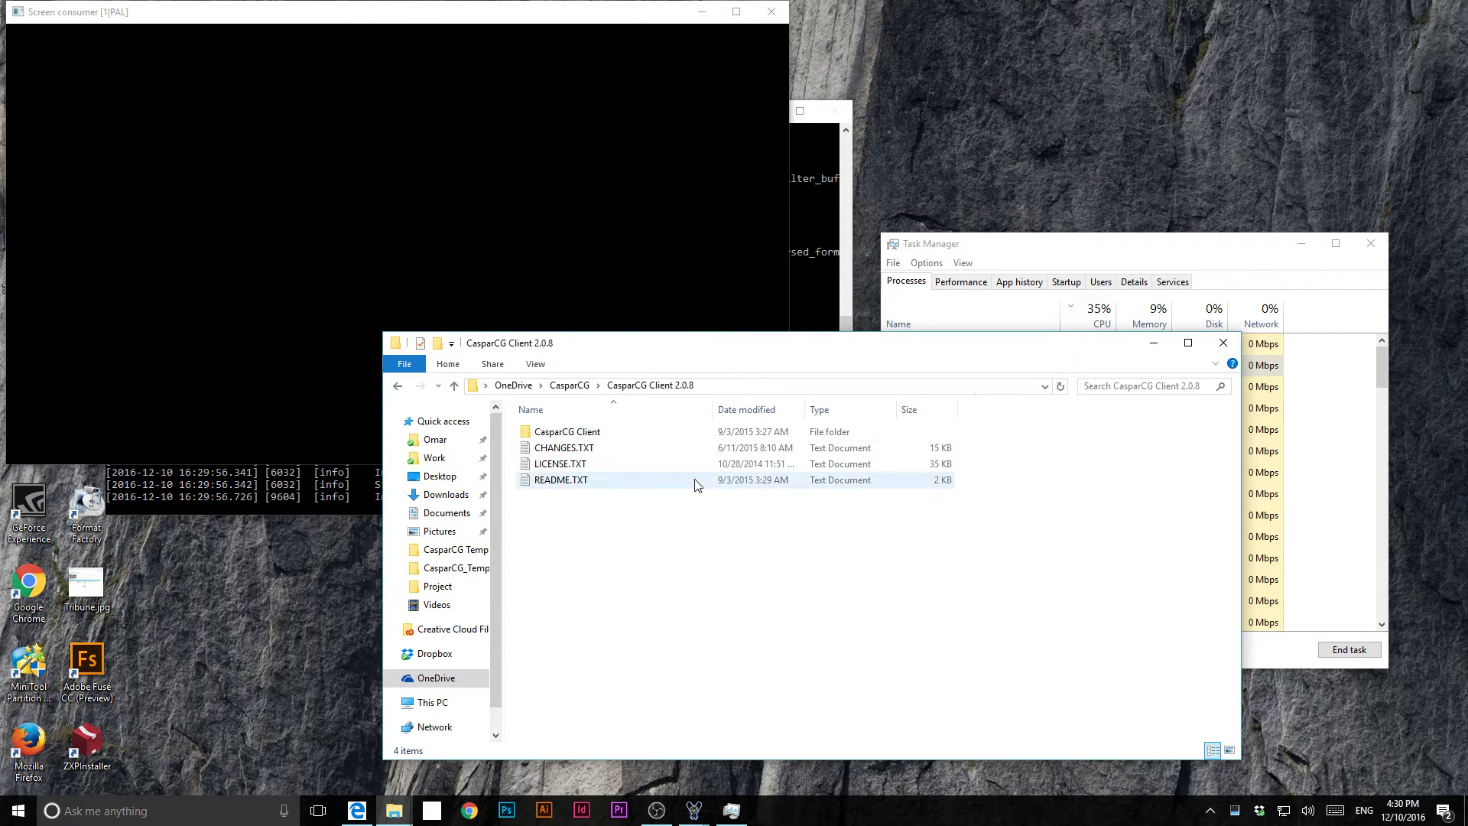
pyautogui.click(567, 434)
pyautogui.doubleClick(566, 434)
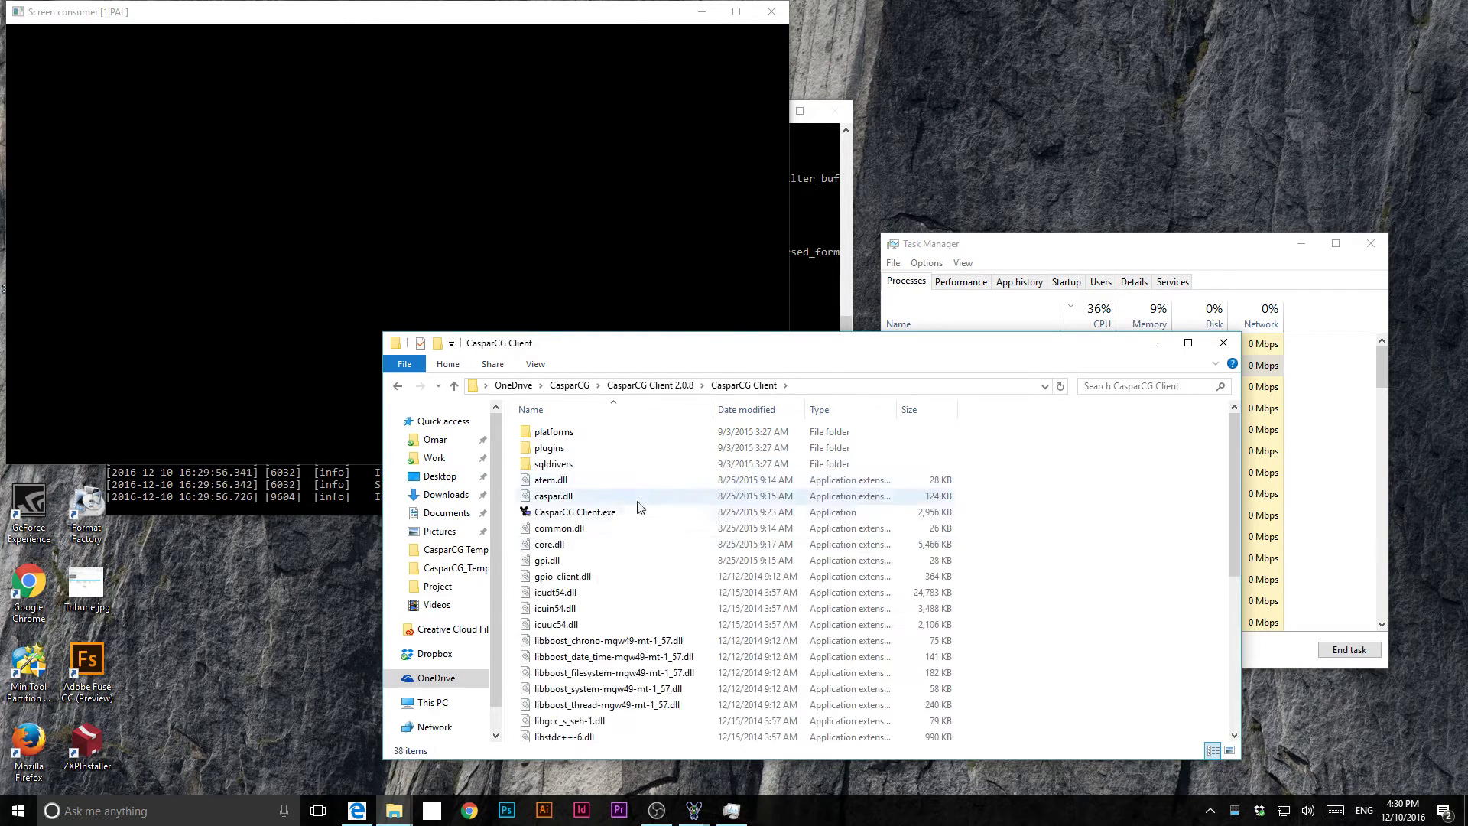
pyautogui.click(558, 517)
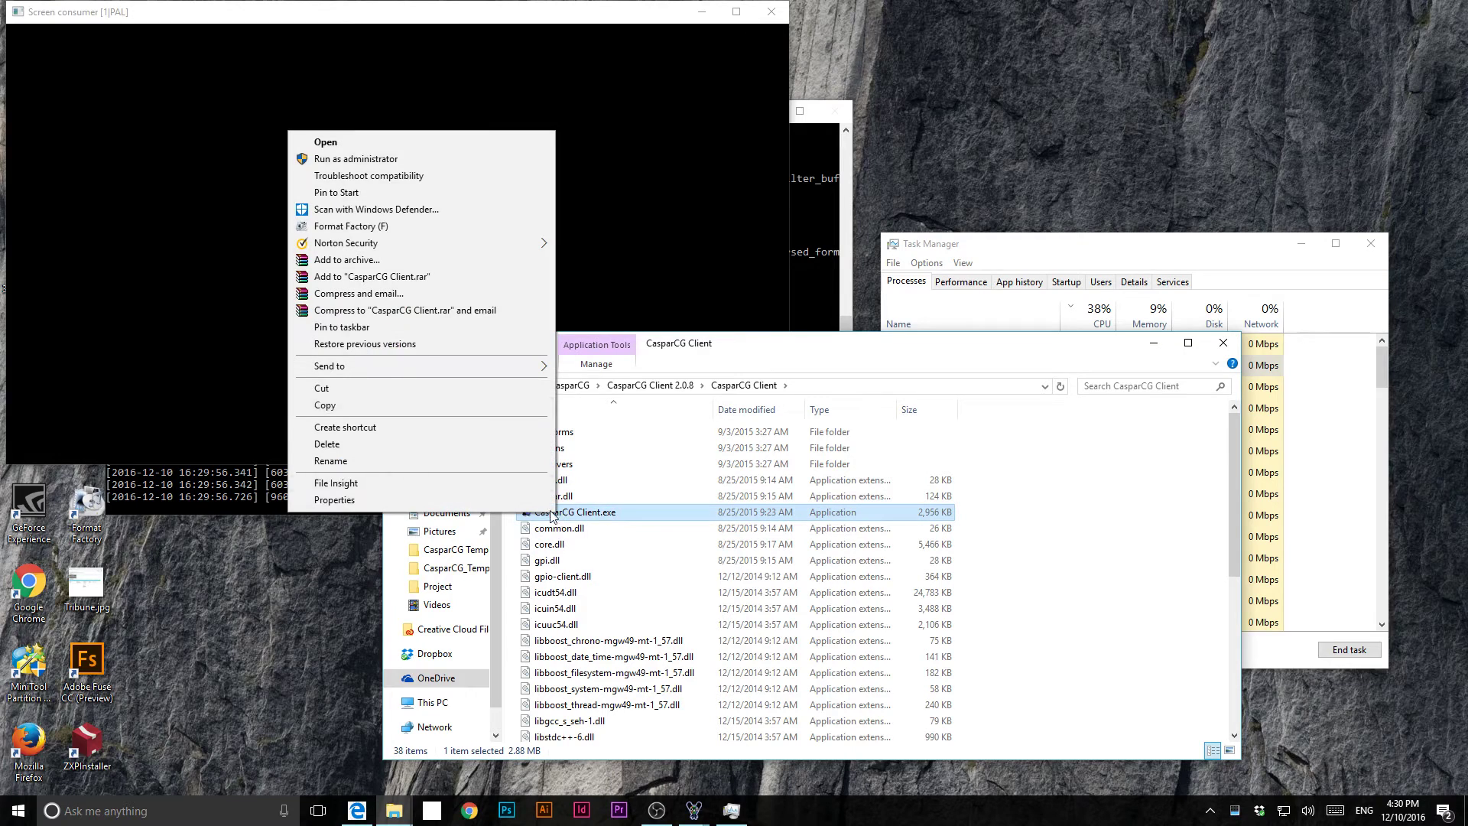
pyautogui.click(352, 159)
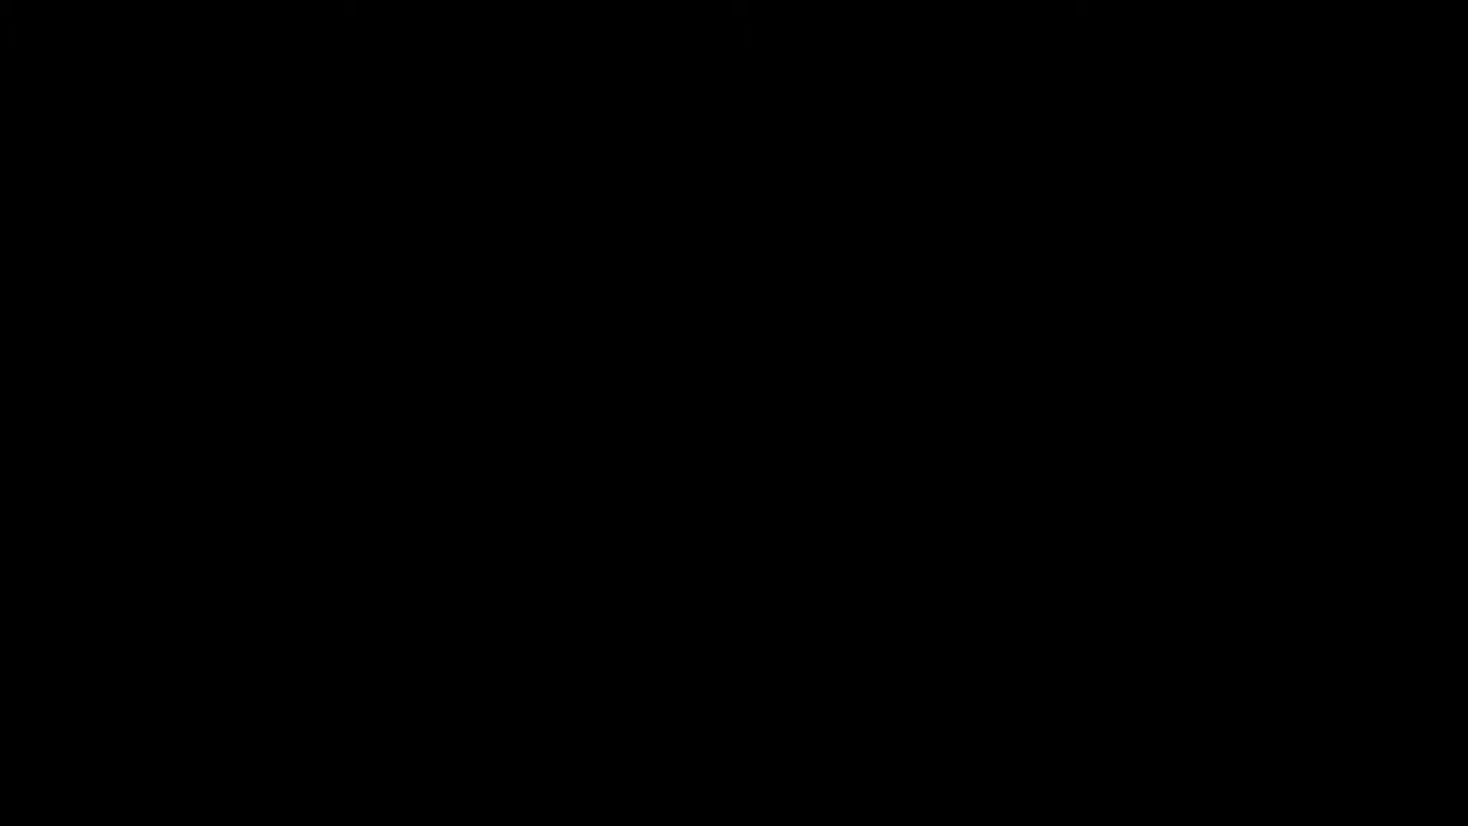
# Allow the client to run, expand Templates (11) and select Project/TEST-01.
pyautogui.click(783, 497)
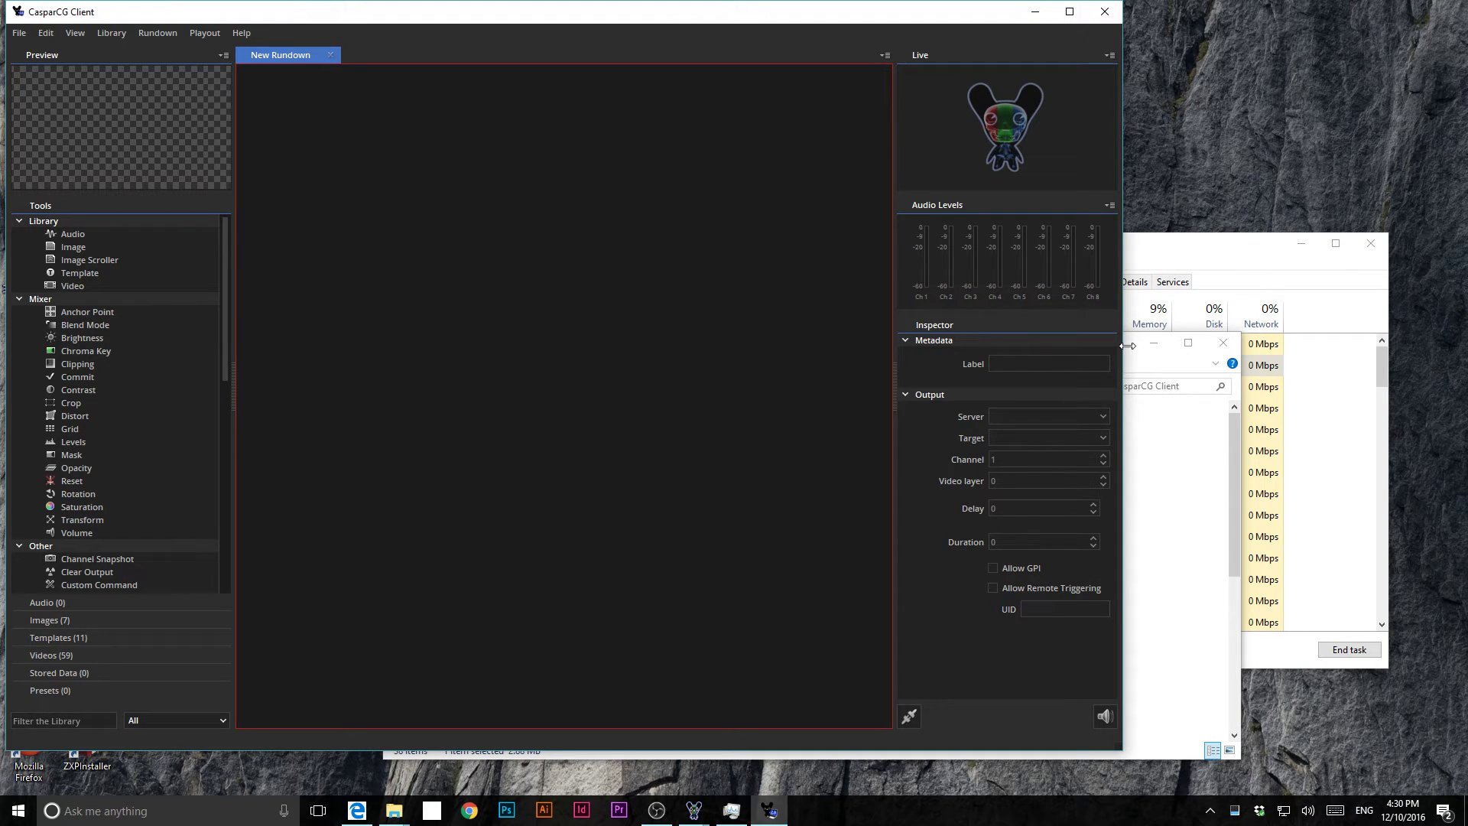
pyautogui.click(79, 640)
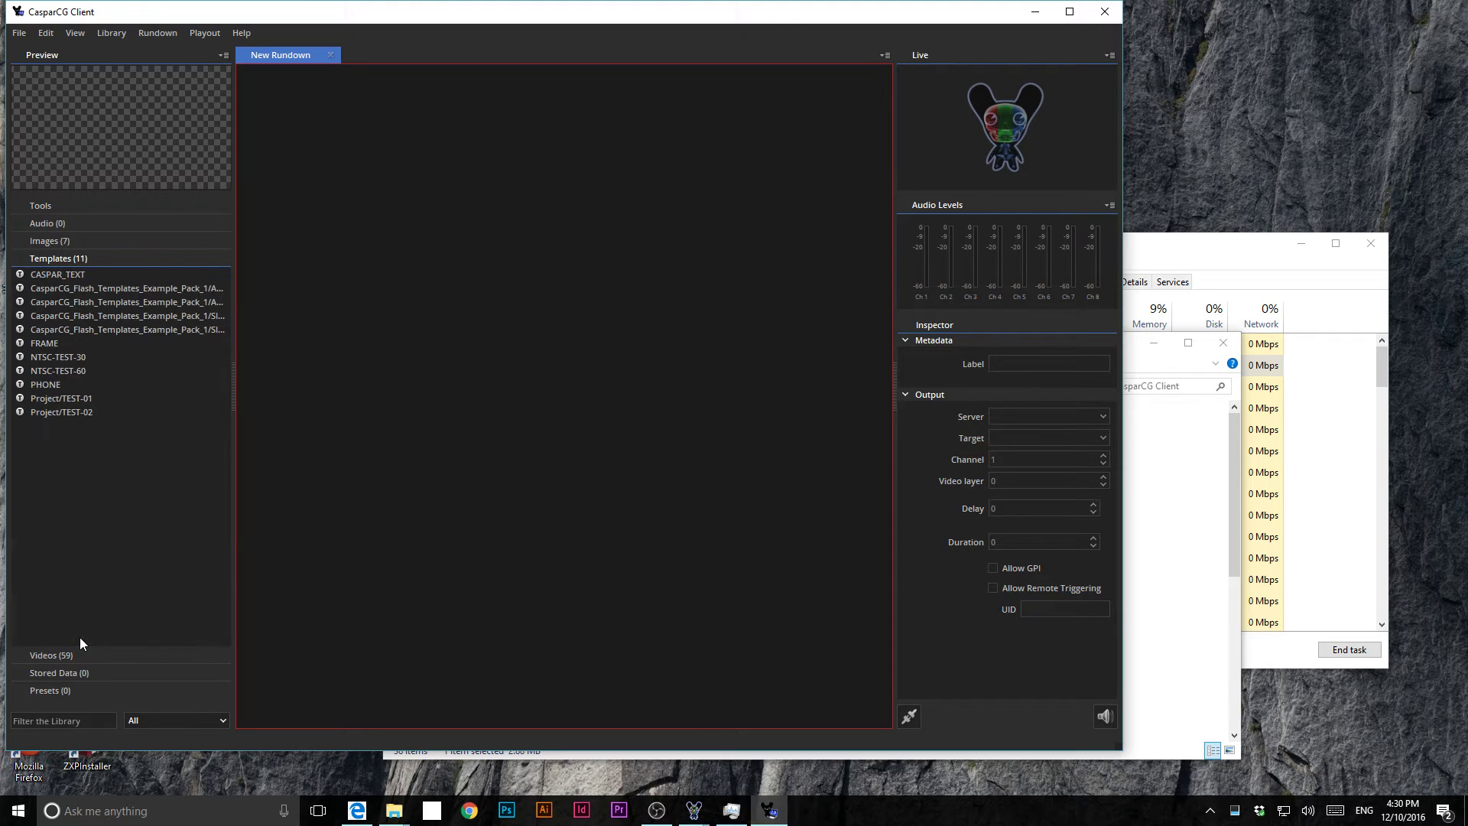
pyautogui.click(66, 398)
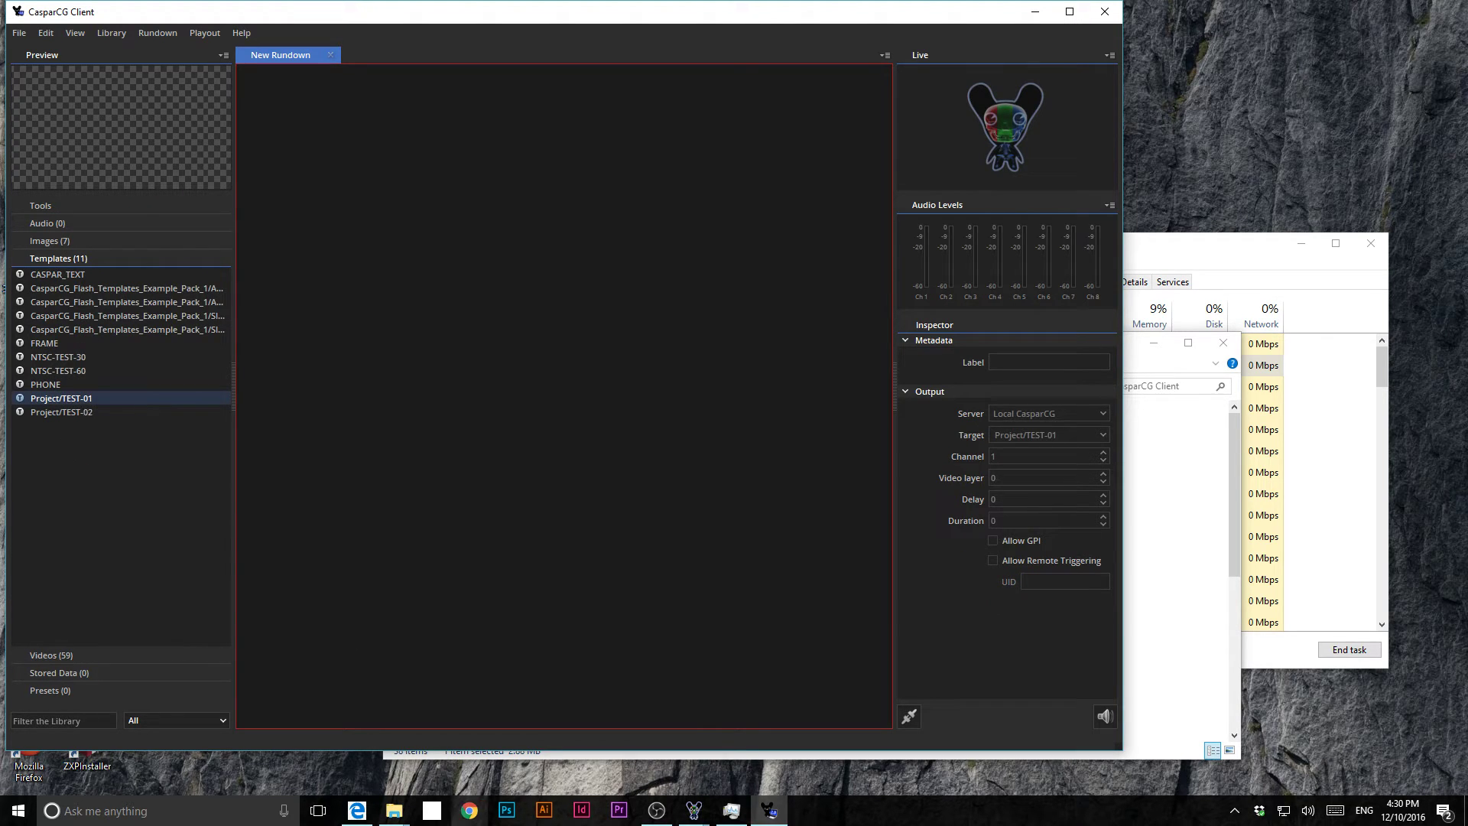
# Open the Creative Cloud apps window from the hidden system tray icons.
pyautogui.click(212, 815)
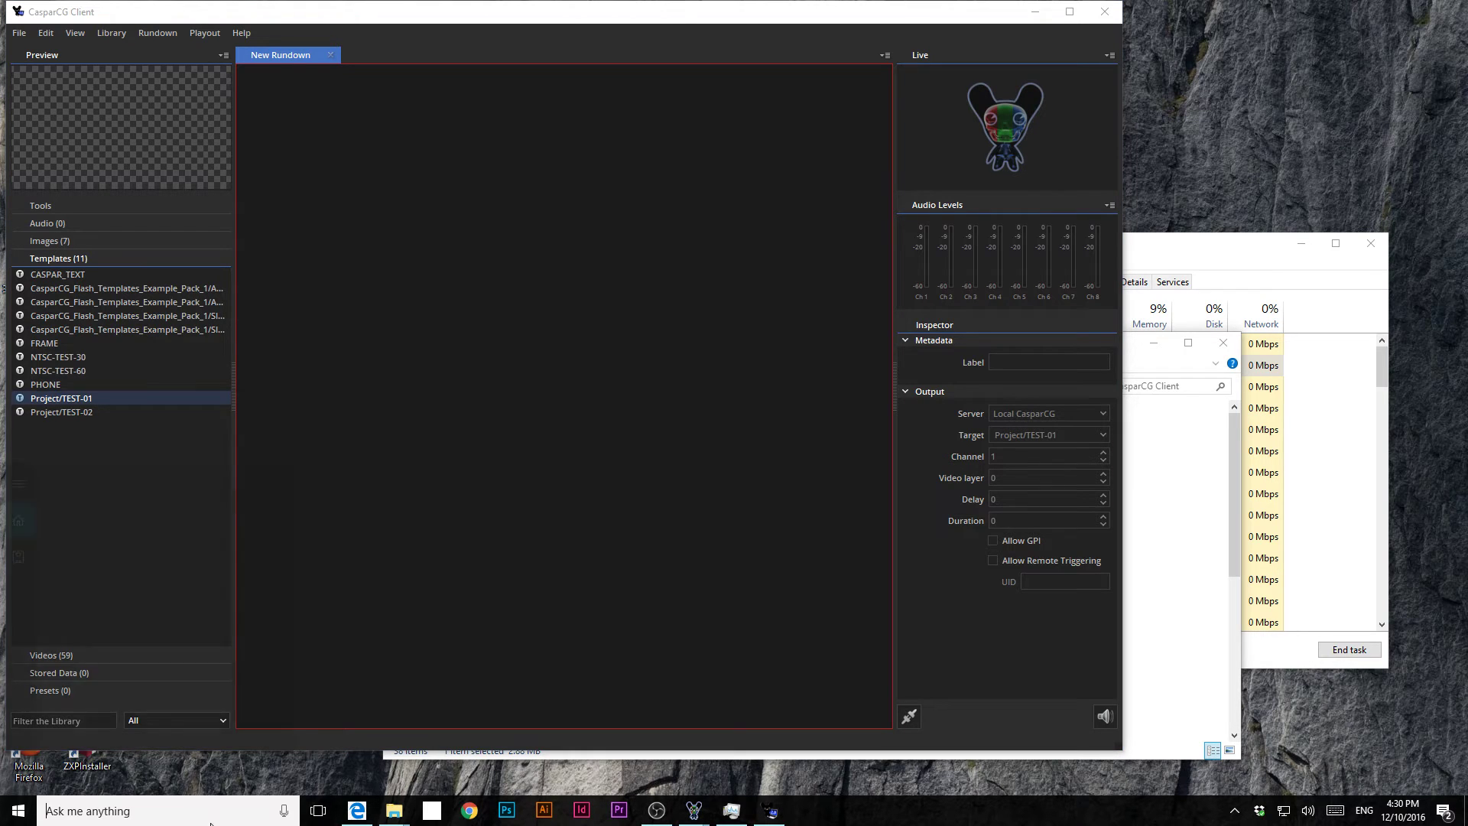
pyautogui.click(1235, 818)
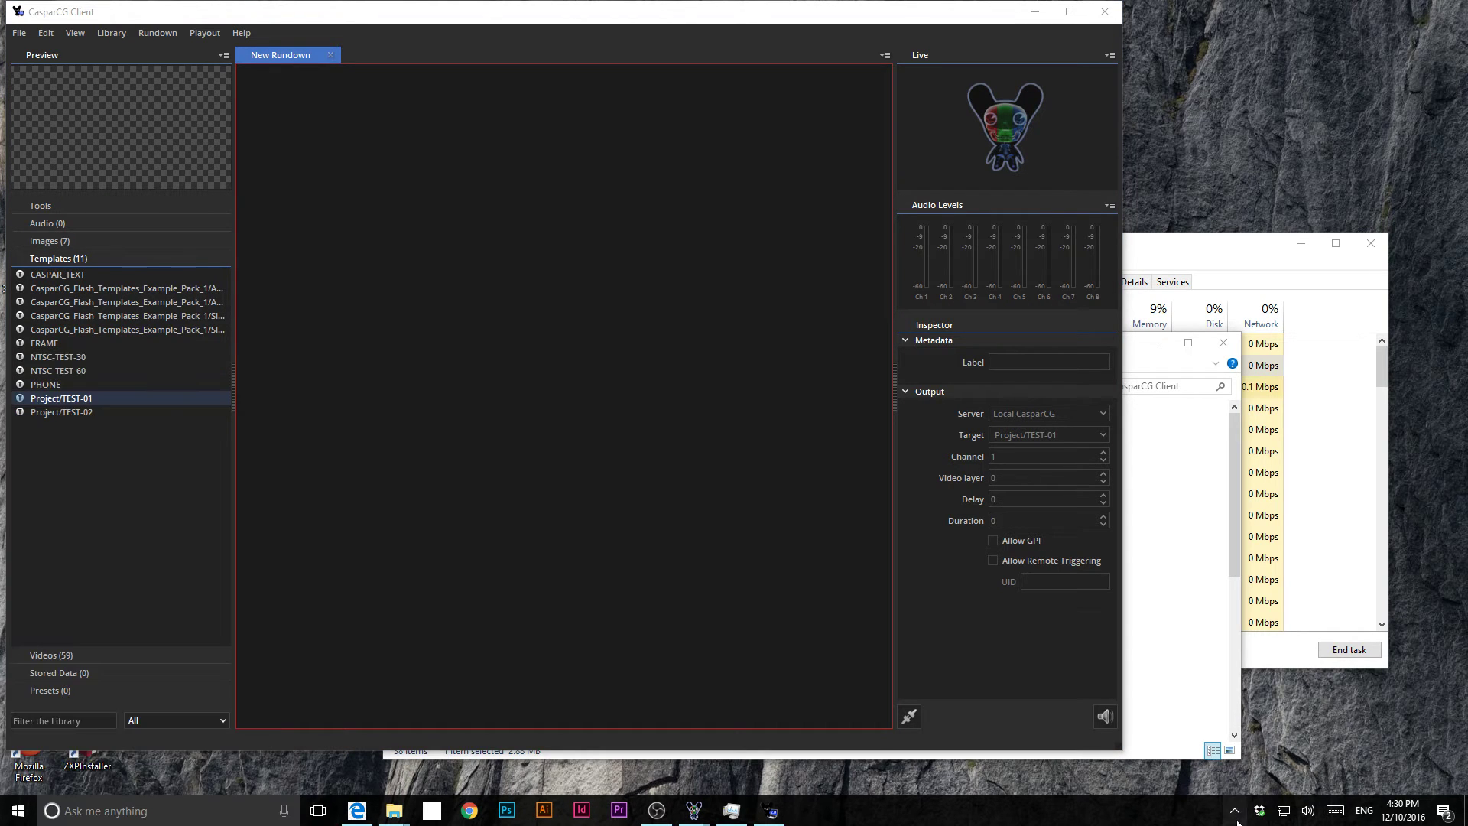
pyautogui.click(1235, 818)
pyautogui.click(1236, 780)
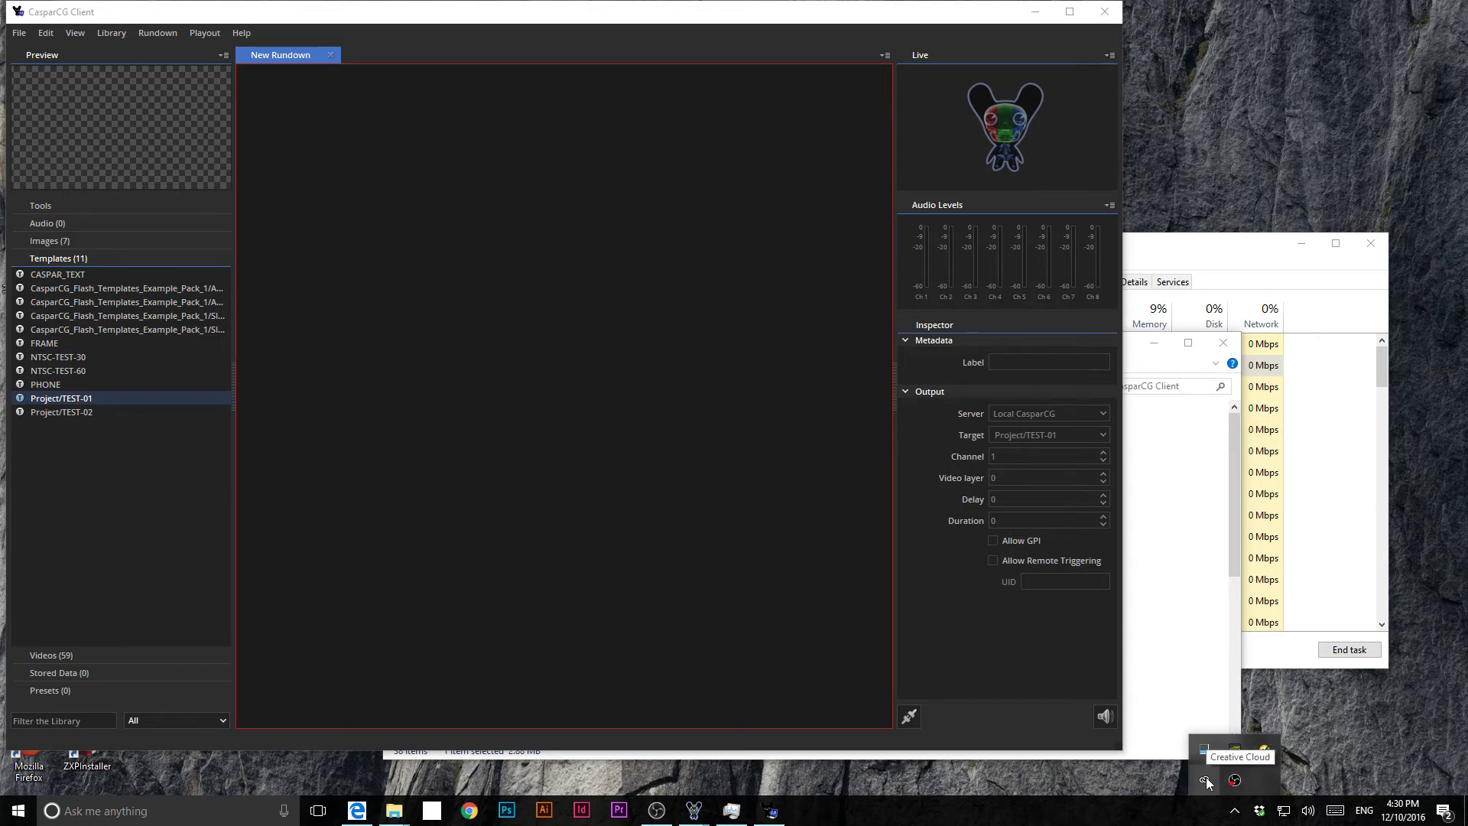
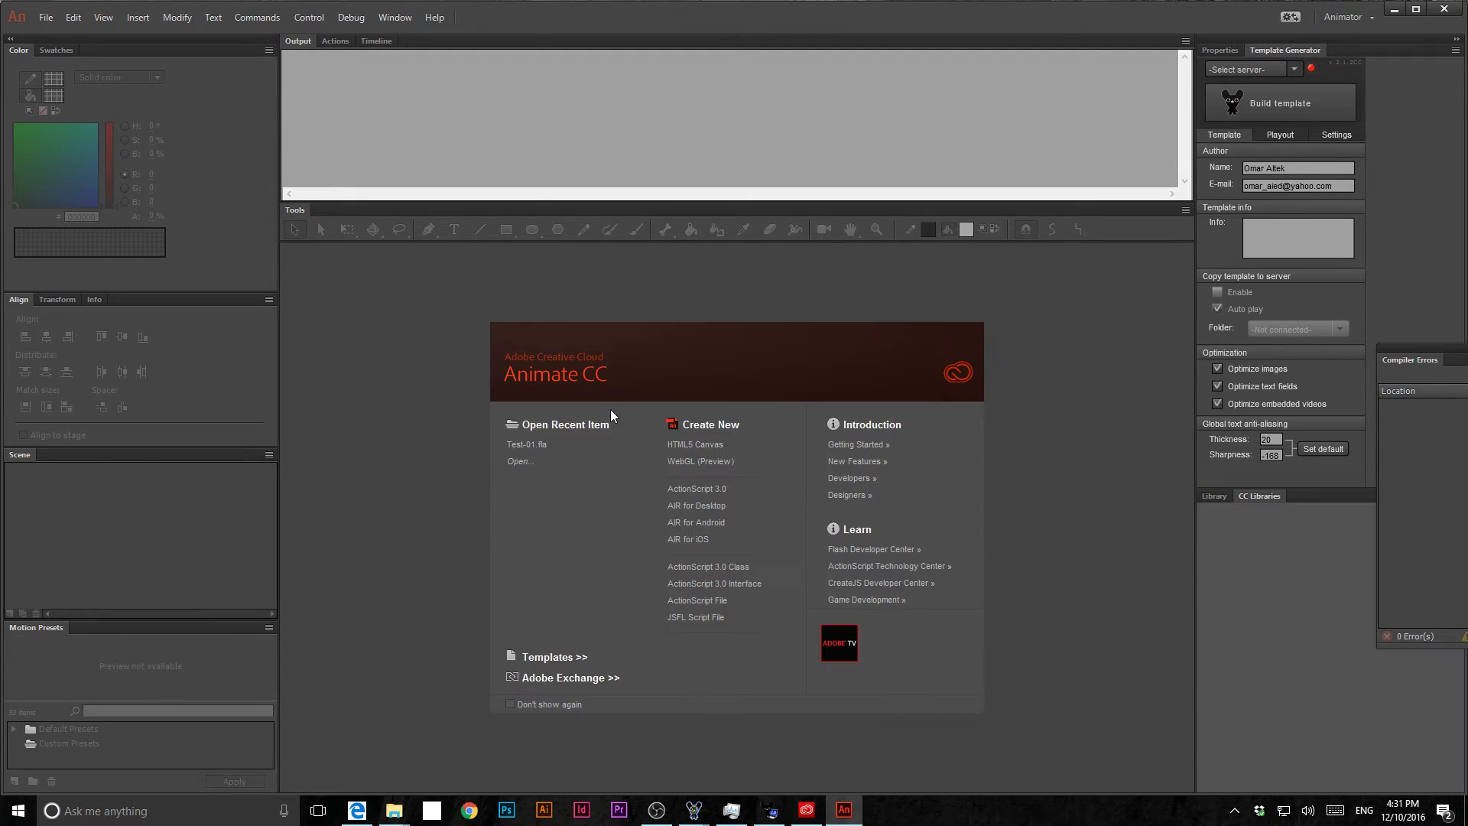
# Open Test-01.fla from the Start screen's recent items.
pyautogui.click(527, 446)
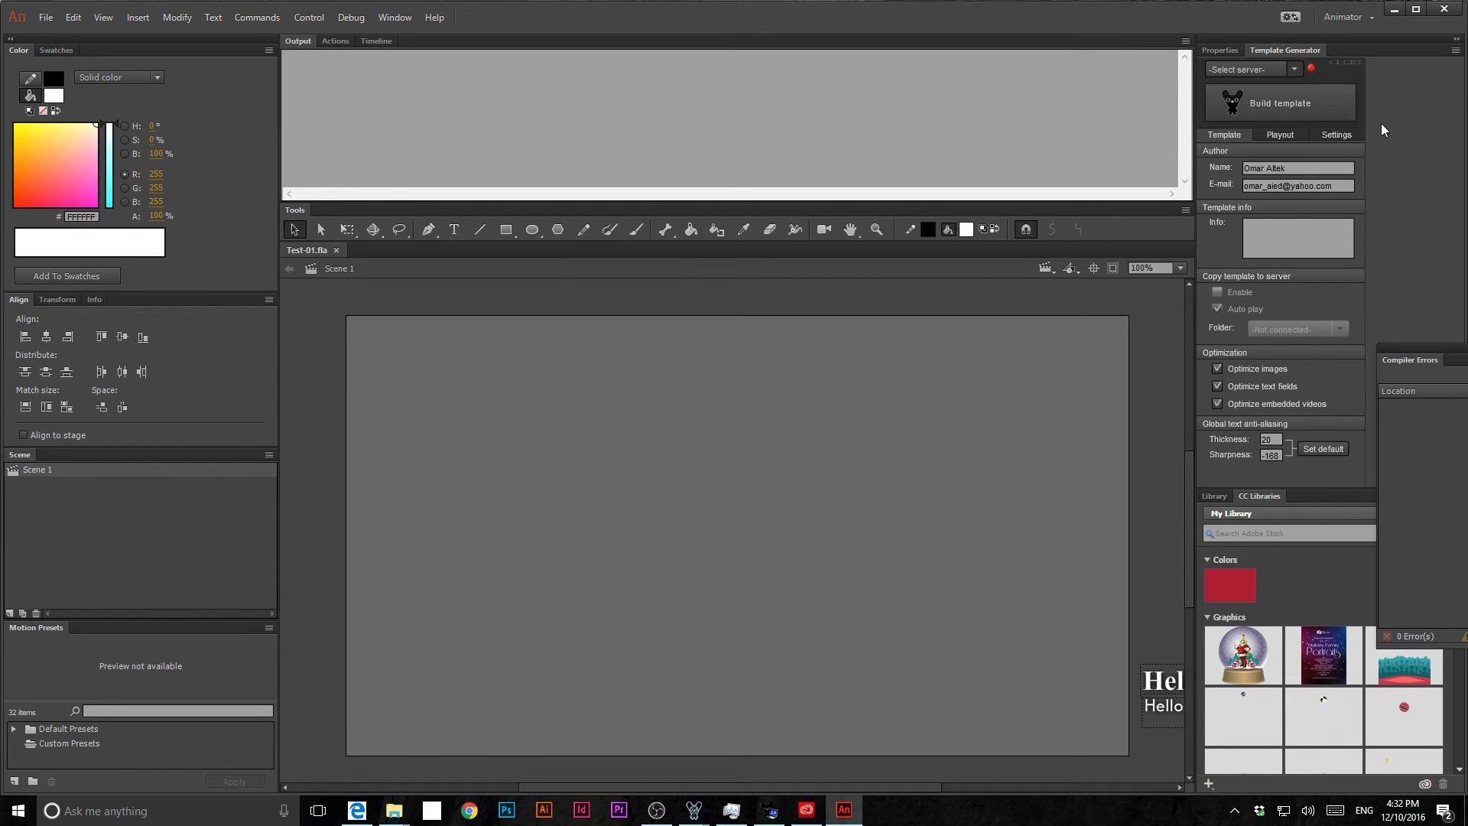
# Build the Test-01.ft CasparCG template and inspect the stop() action on frame 20.
pyautogui.click(1247, 115)
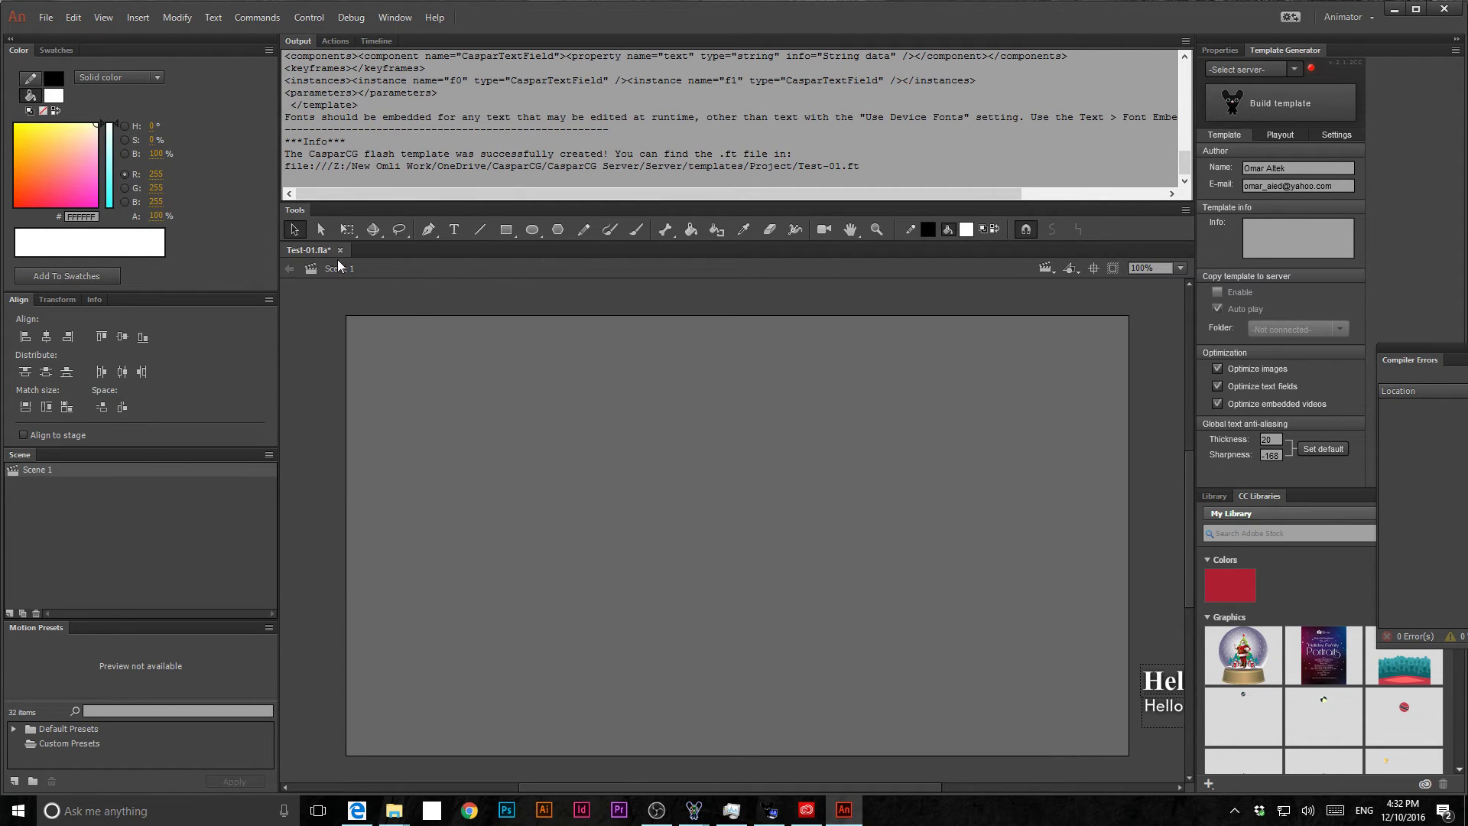
pyautogui.click(373, 40)
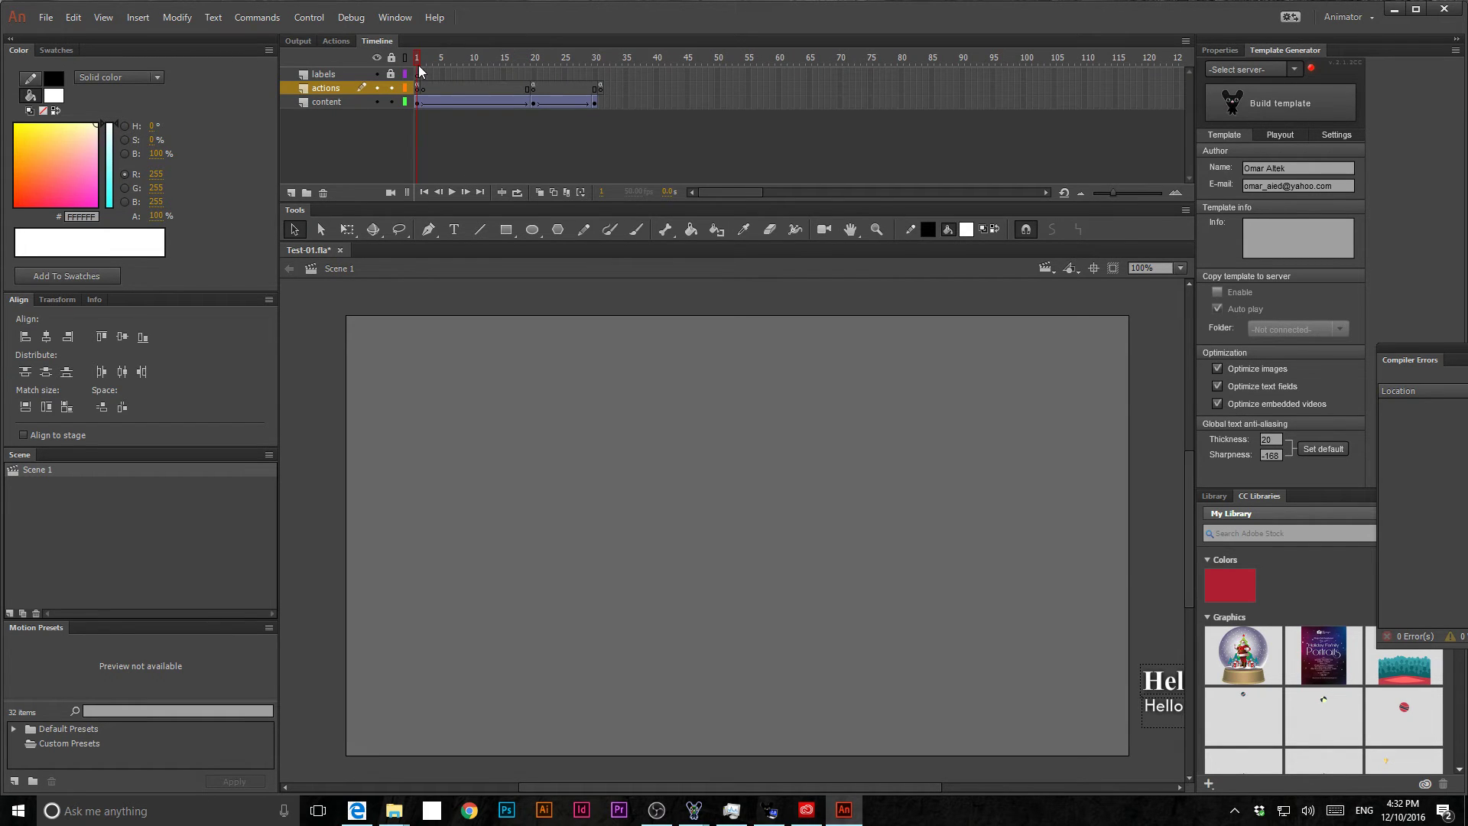
pyautogui.moveTo(419, 66); pyautogui.dragTo(535, 69)
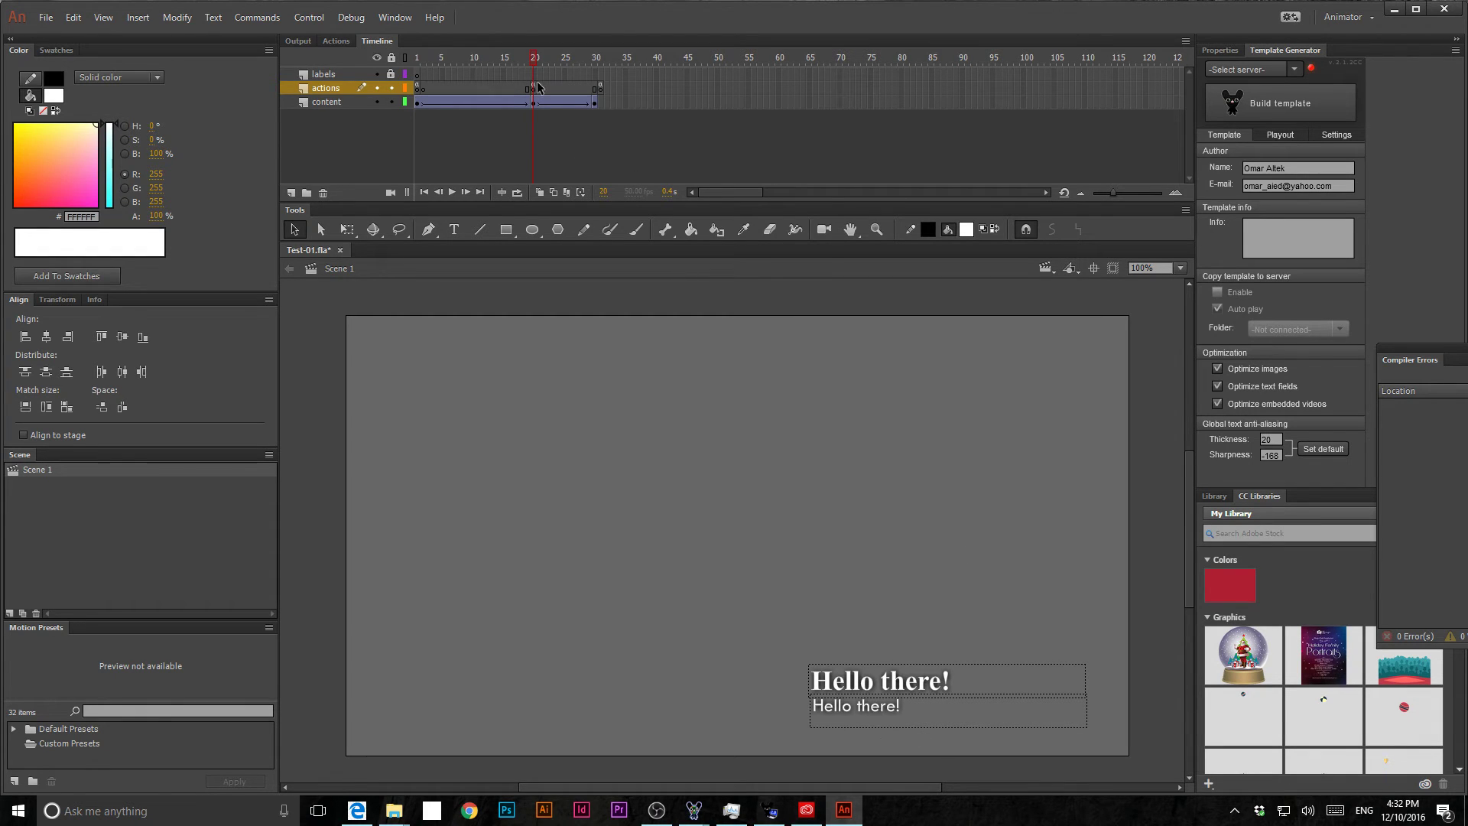
pyautogui.moveTo(536, 66)
pyautogui.mouseDown()
pyautogui.moveTo(599, 61)
pyautogui.moveTo(533, 66)
pyautogui.mouseUp()
pyautogui.click(533, 88)
pyautogui.press('F9')
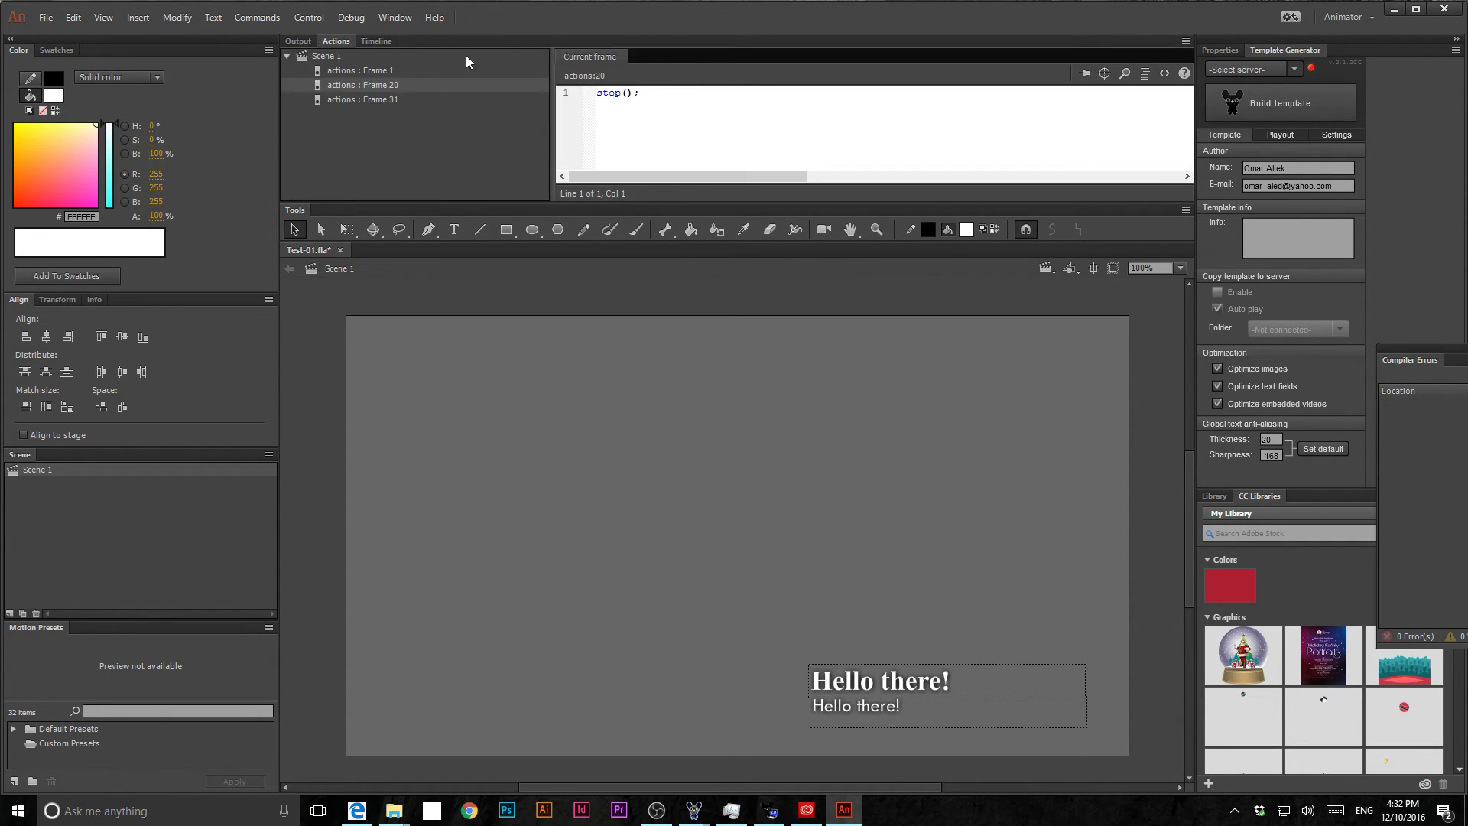
# Check the stop() action on frame 31, then quit Animate and answer the save prompt.
pyautogui.click(374, 41)
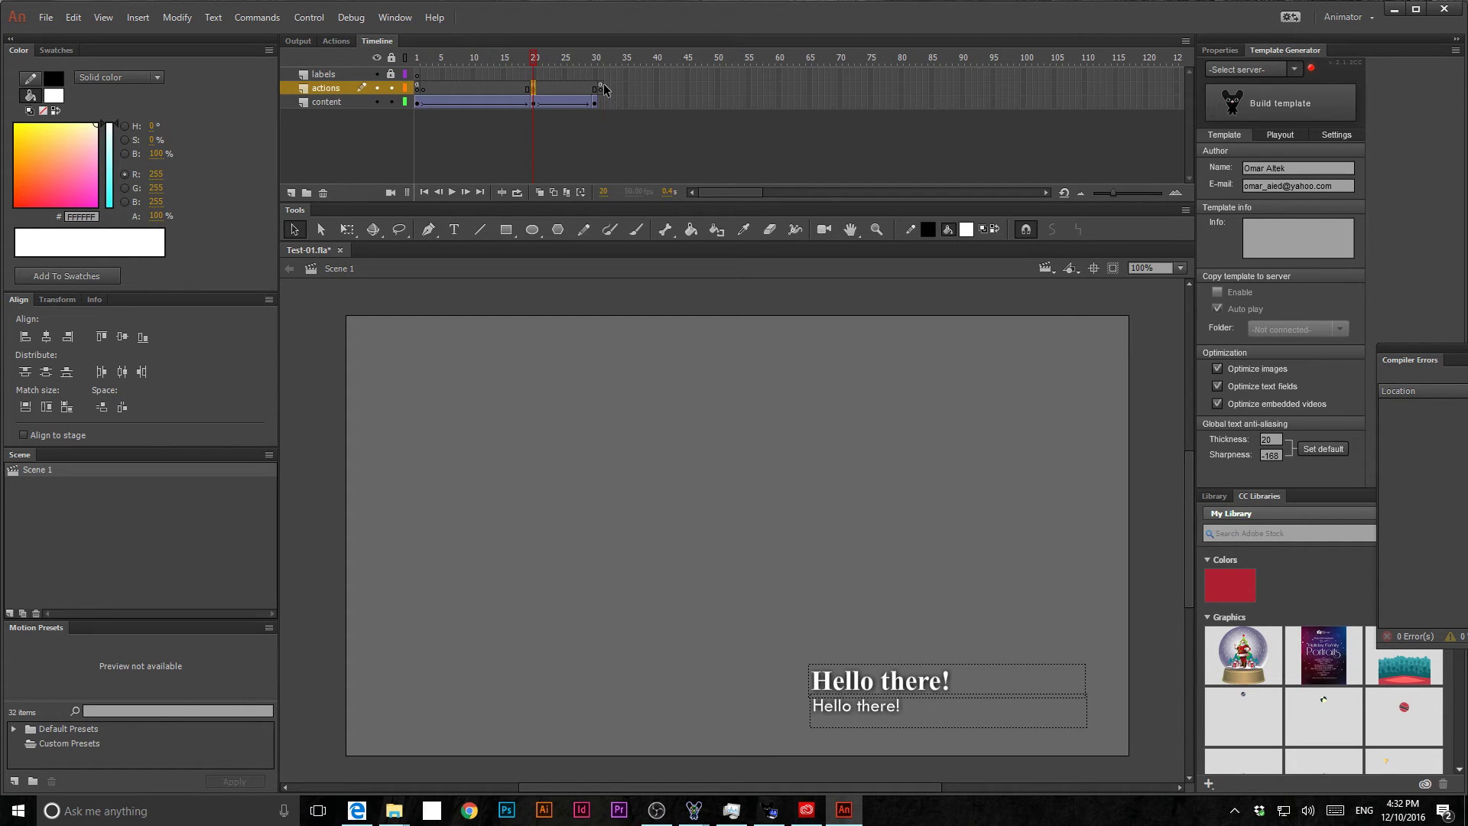
pyautogui.click(601, 88)
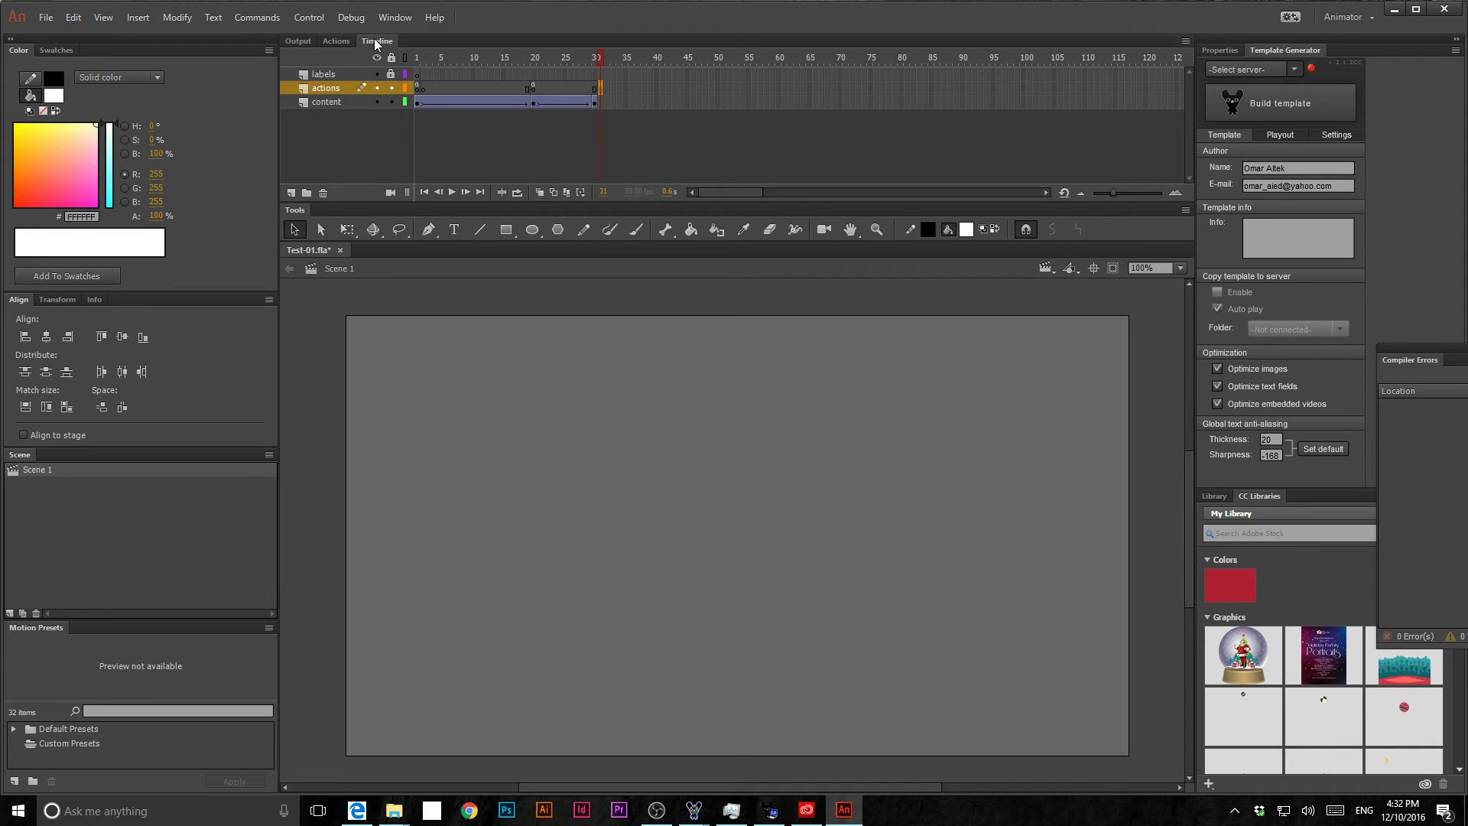
pyautogui.click(352, 46)
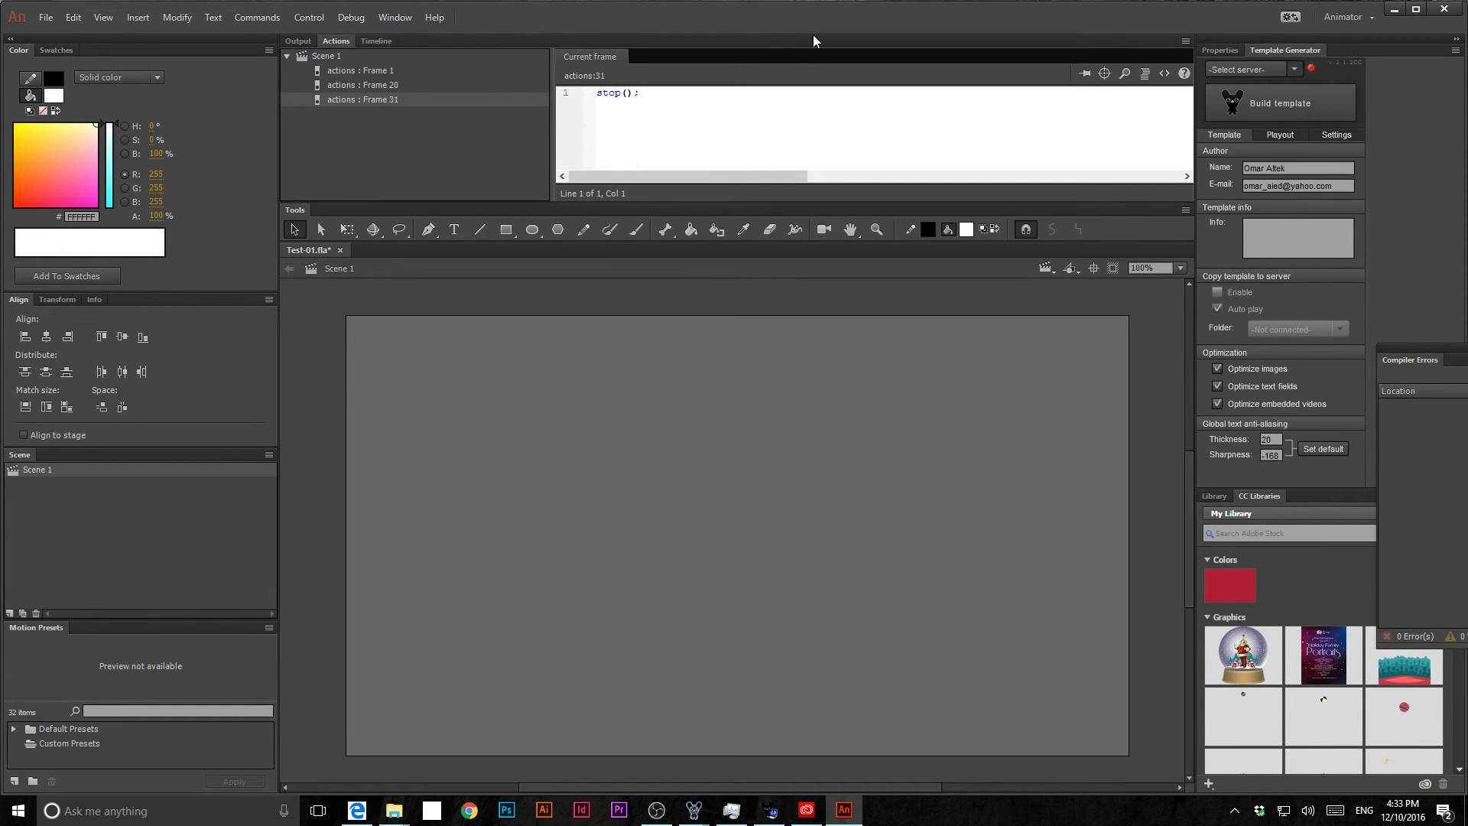
pyautogui.click(1443, 9)
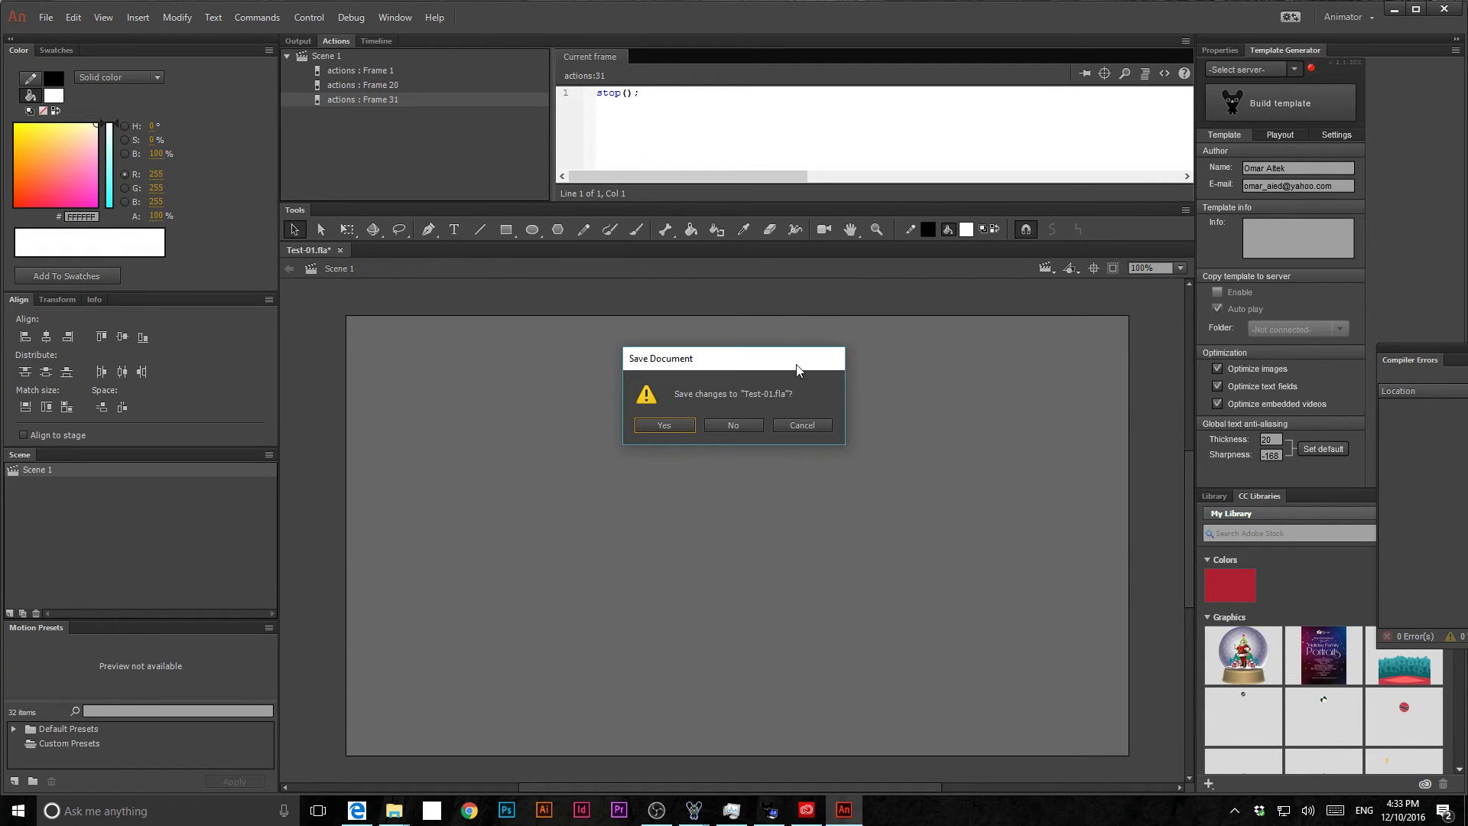
pyautogui.click(748, 424)
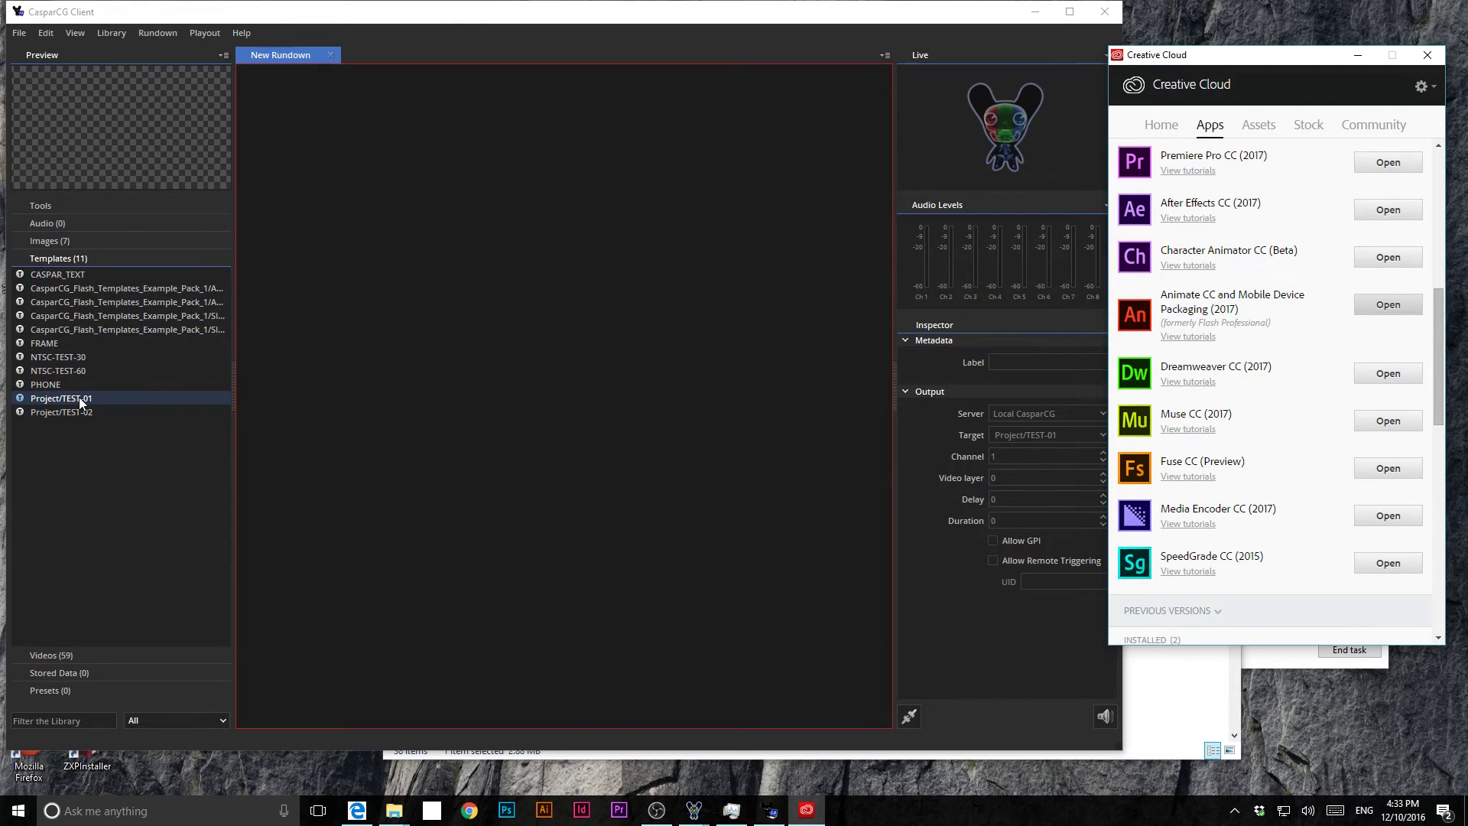
# Add Project/TEST-01 to the rundown and give it template data f0 = Hello.
pyautogui.moveTo(80, 397); pyautogui.dragTo(649, 256)
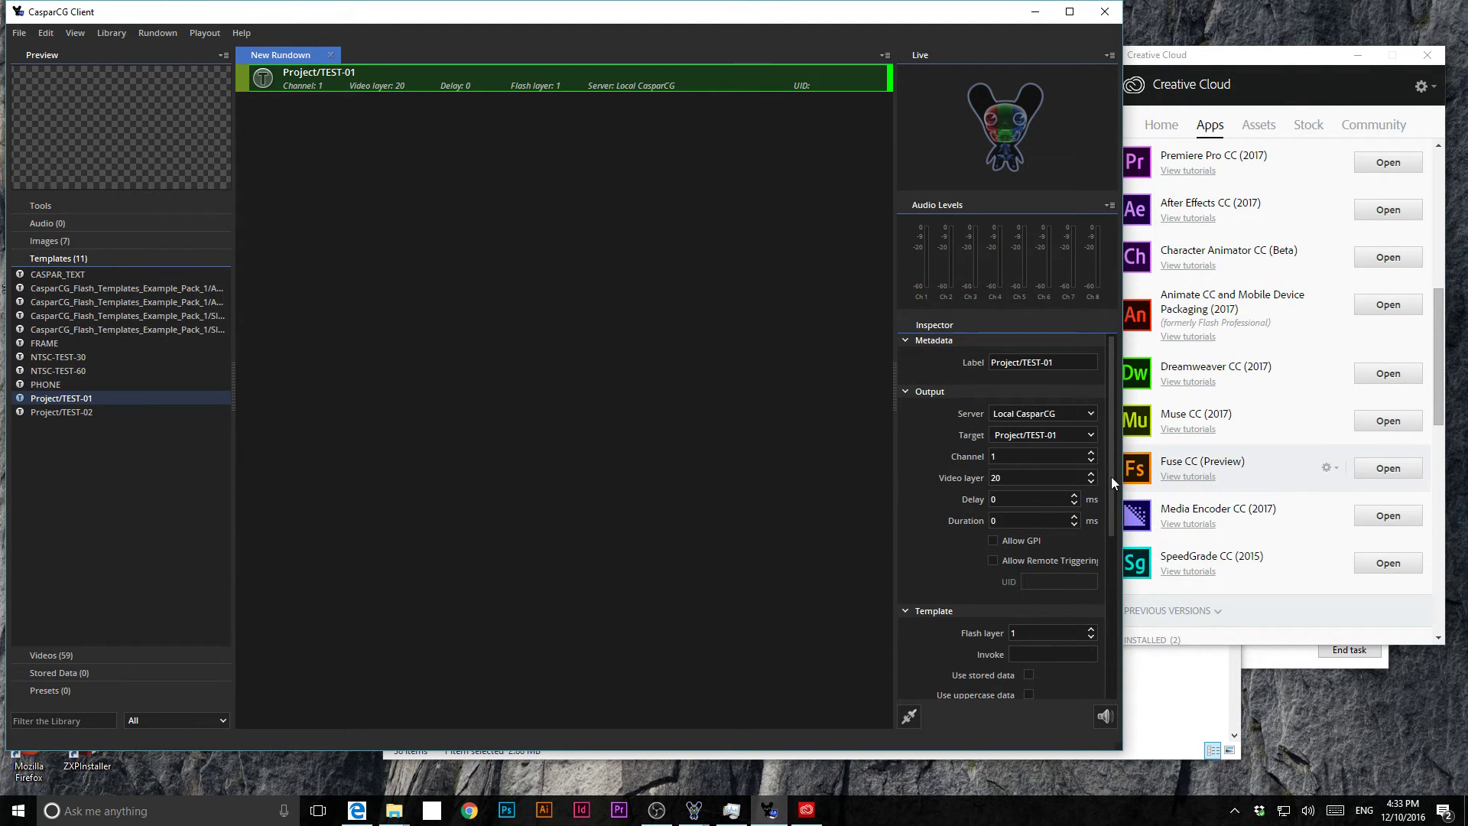
pyautogui.moveTo(1112, 476); pyautogui.dragTo(1117, 662)
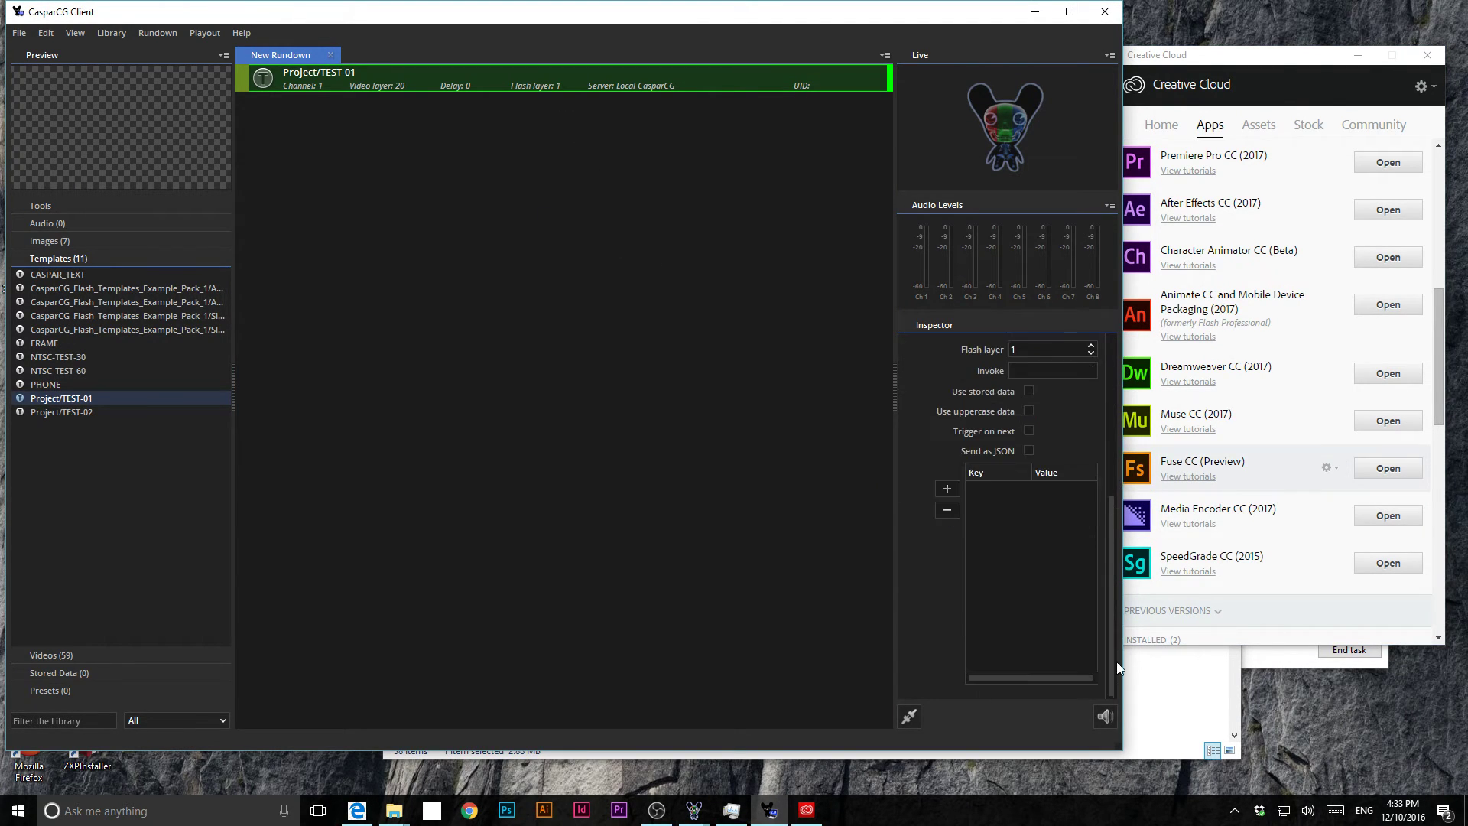
pyautogui.click(946, 488)
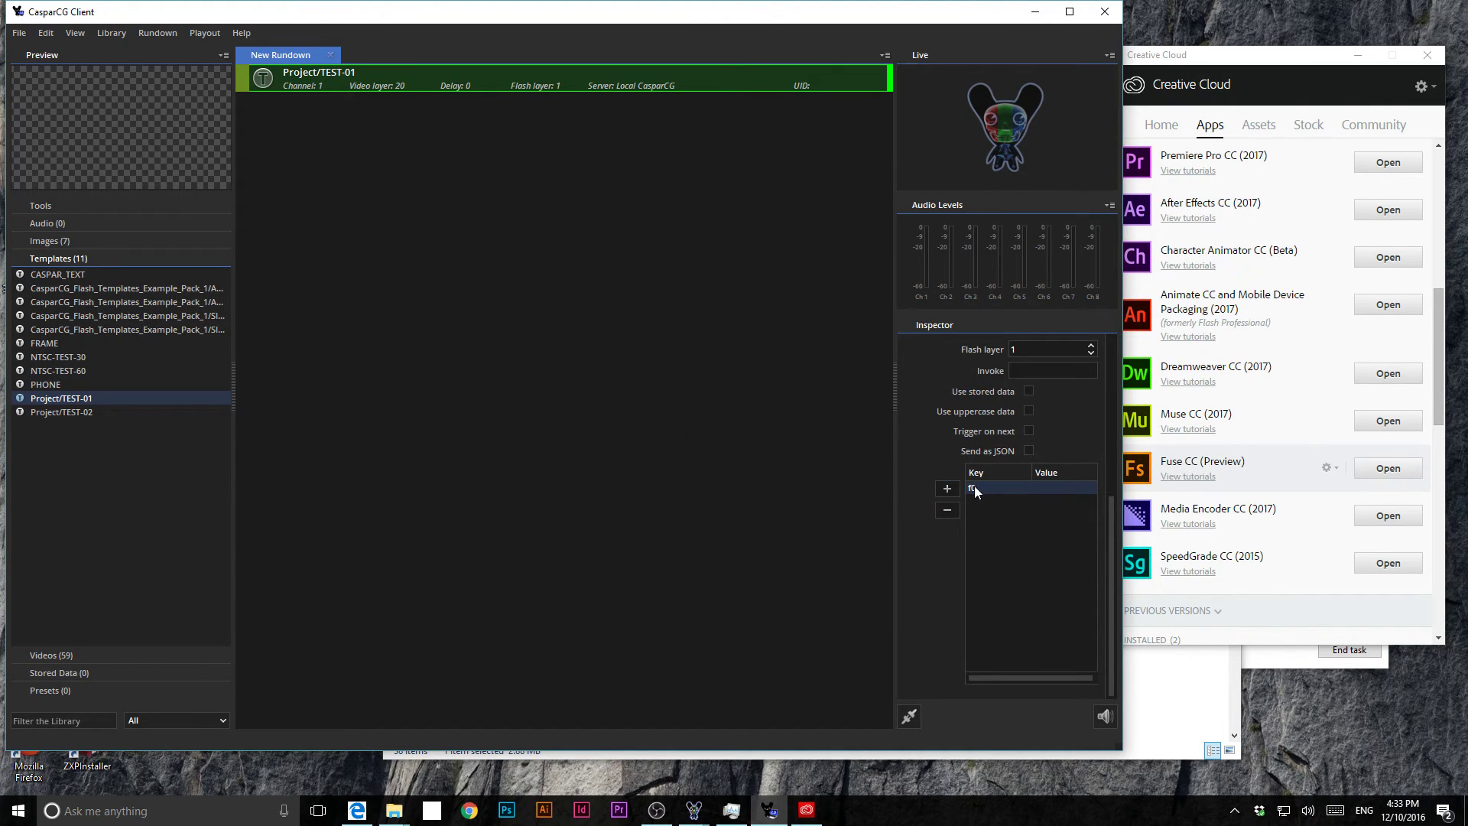
pyautogui.doubleClick(974, 488)
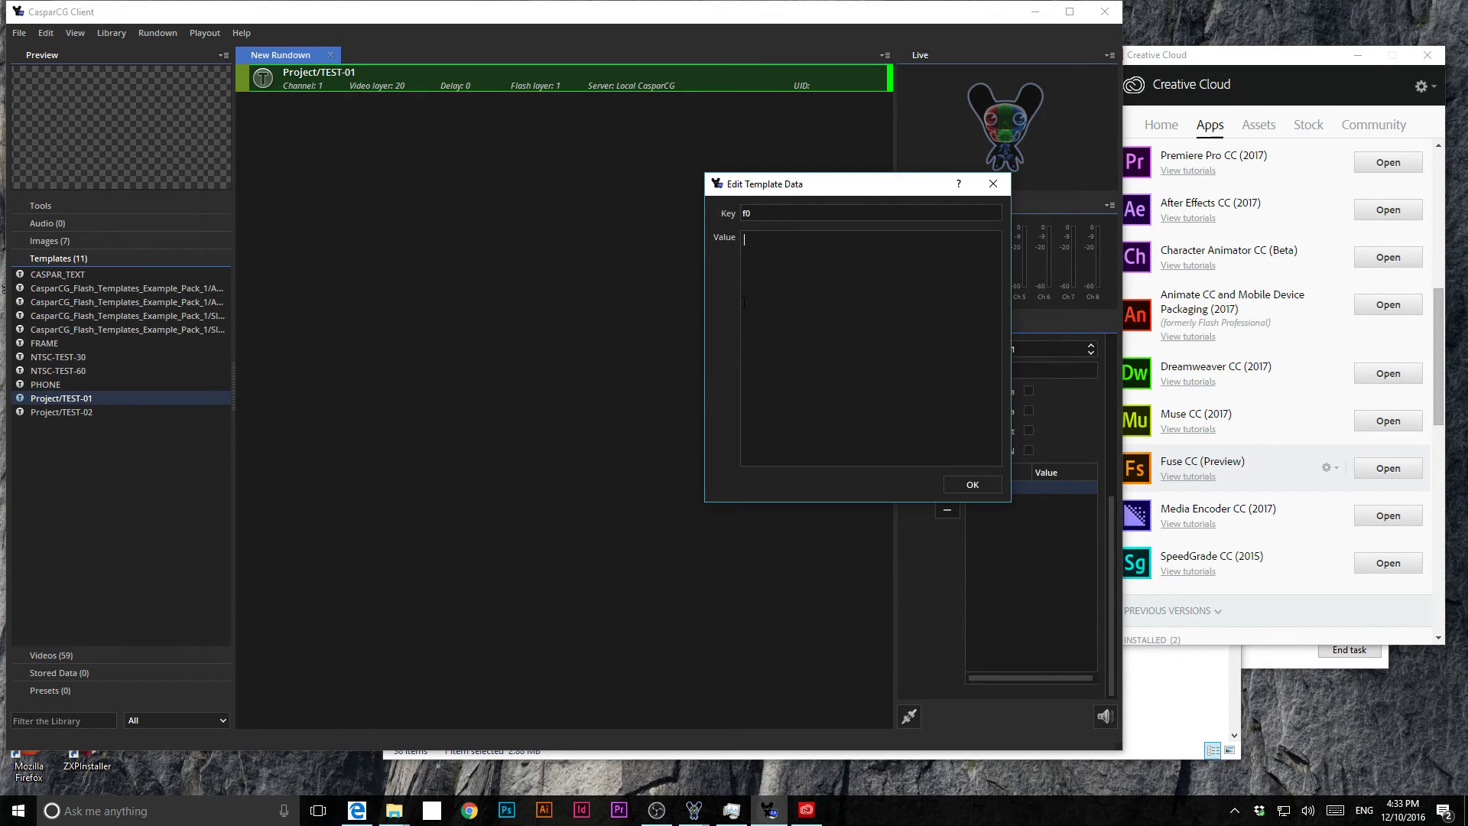
pyautogui.write('Hello')
pyautogui.click(973, 484)
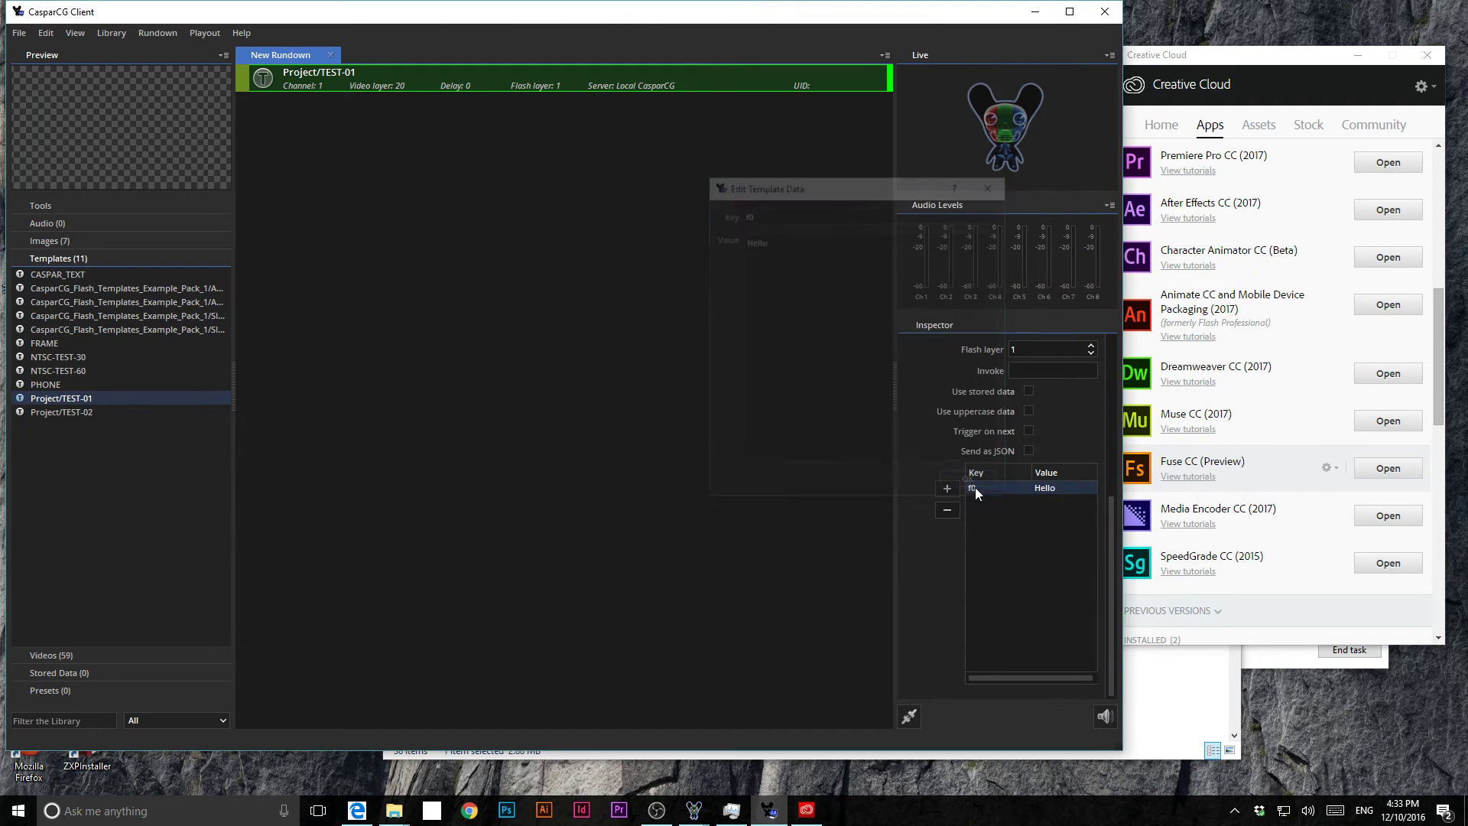
# Add a second data field f1 holding the author's name.
pyautogui.click(949, 488)
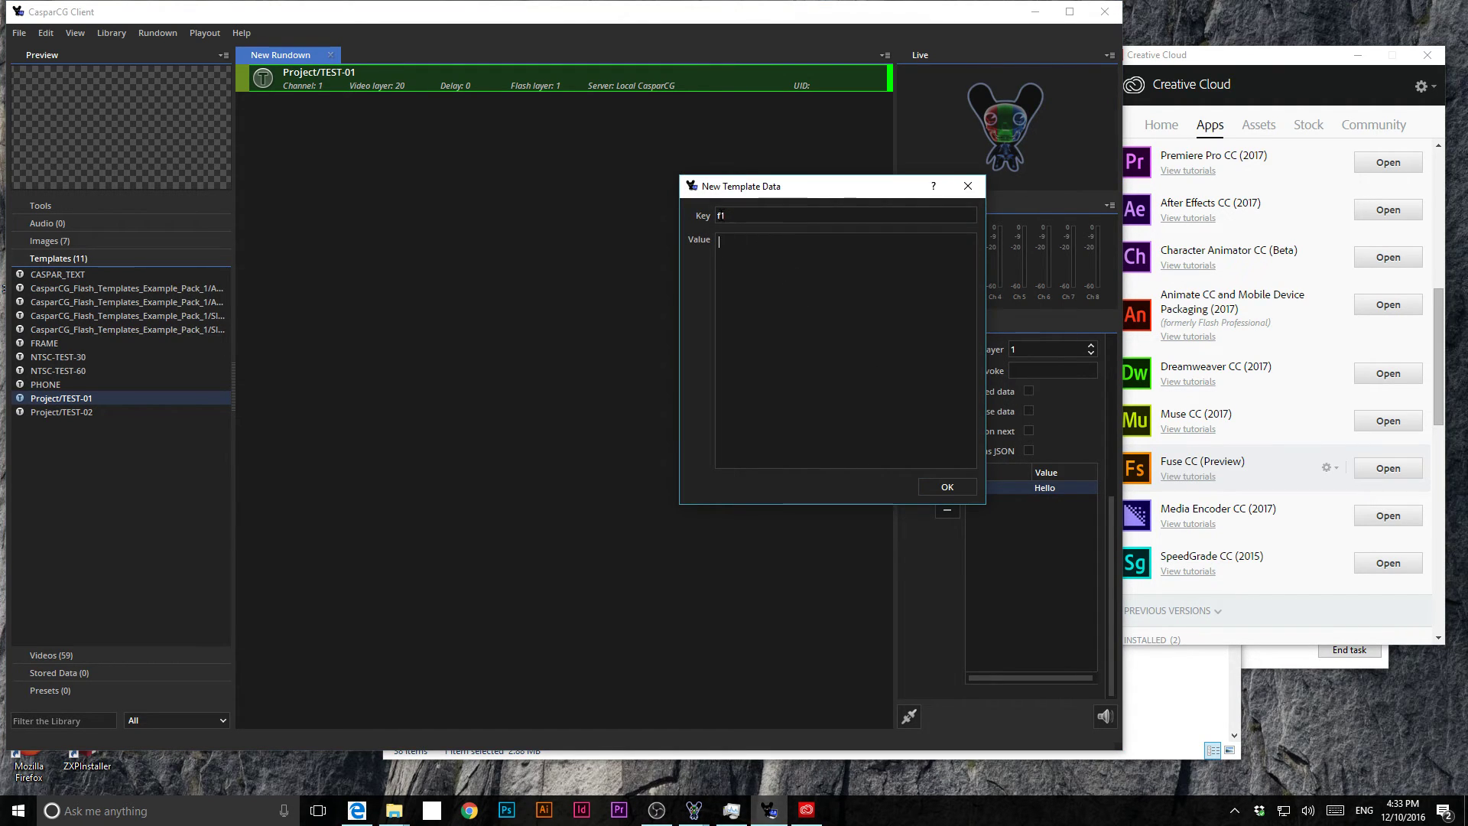
pyautogui.click(754, 221)
pyautogui.write('OmarAltek')
pyautogui.click(936, 488)
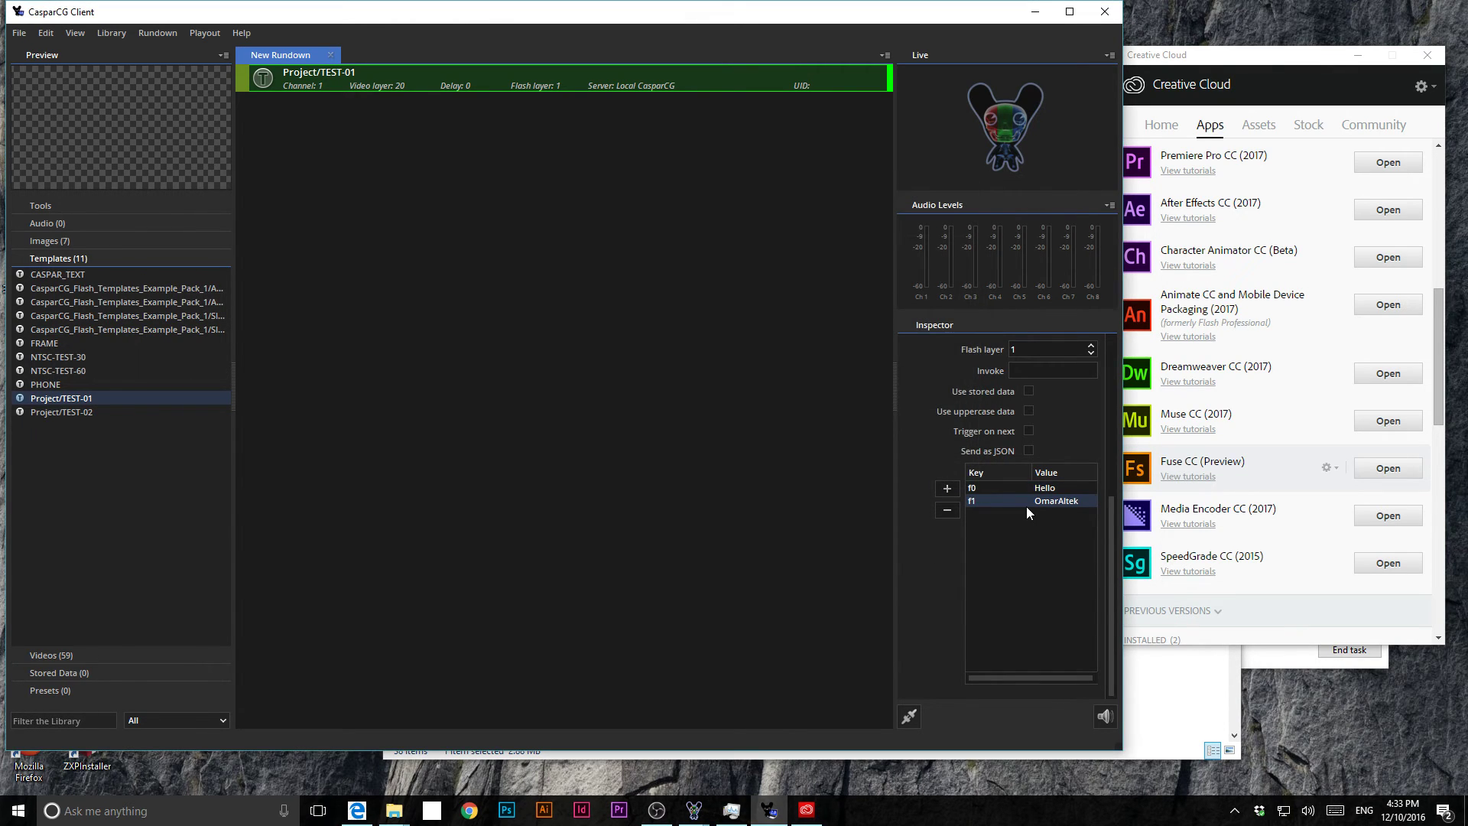
pyautogui.click(518, 69)
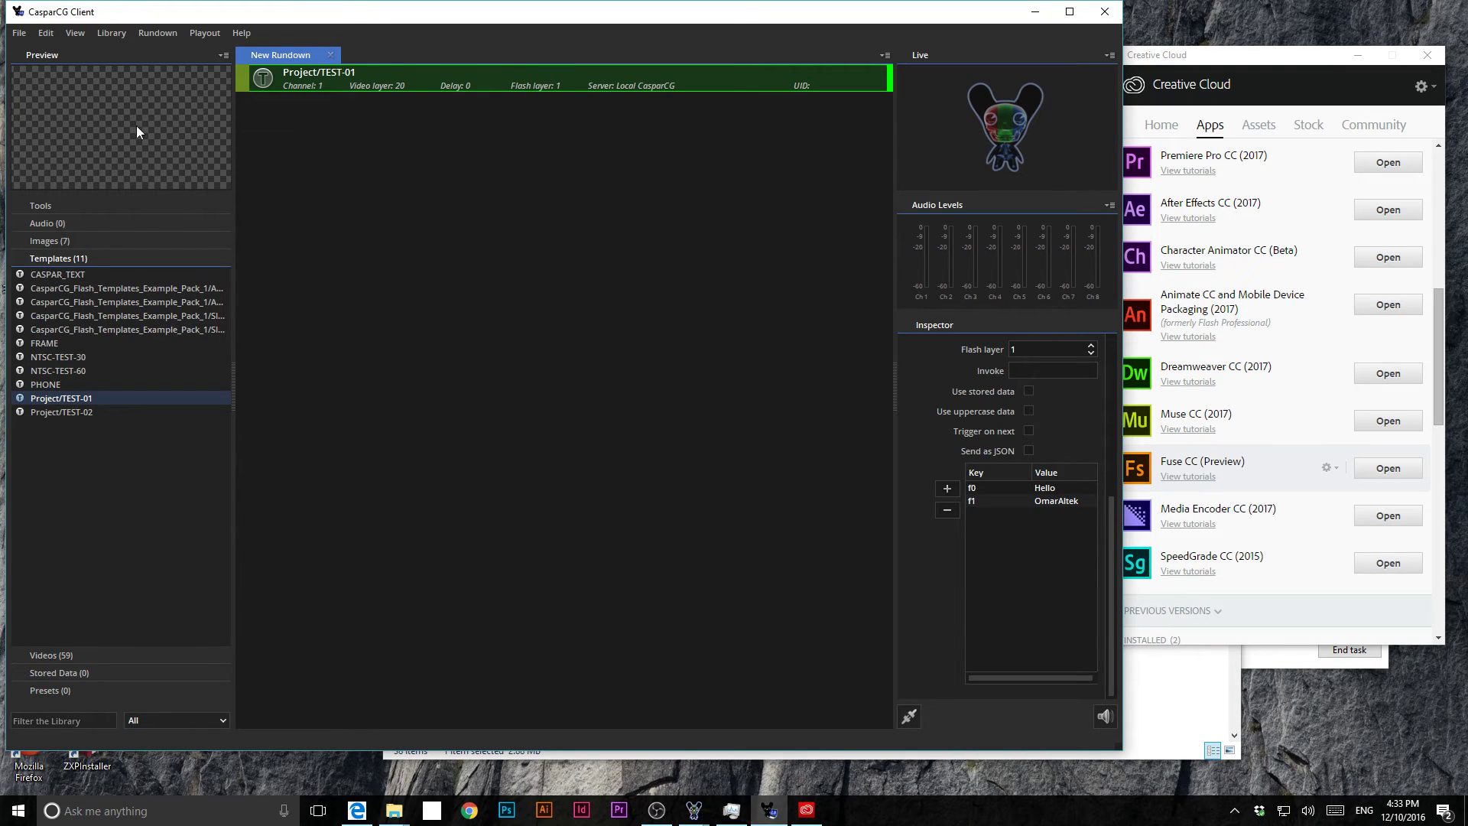
# Reposition the client window and test-play the TEST-01 template, then take it off air.
pyautogui.moveTo(6, 3); pyautogui.dragTo(639, 361)
pyautogui.moveTo(767, 320); pyautogui.dragTo(1025, 280)
pyautogui.press('F2')
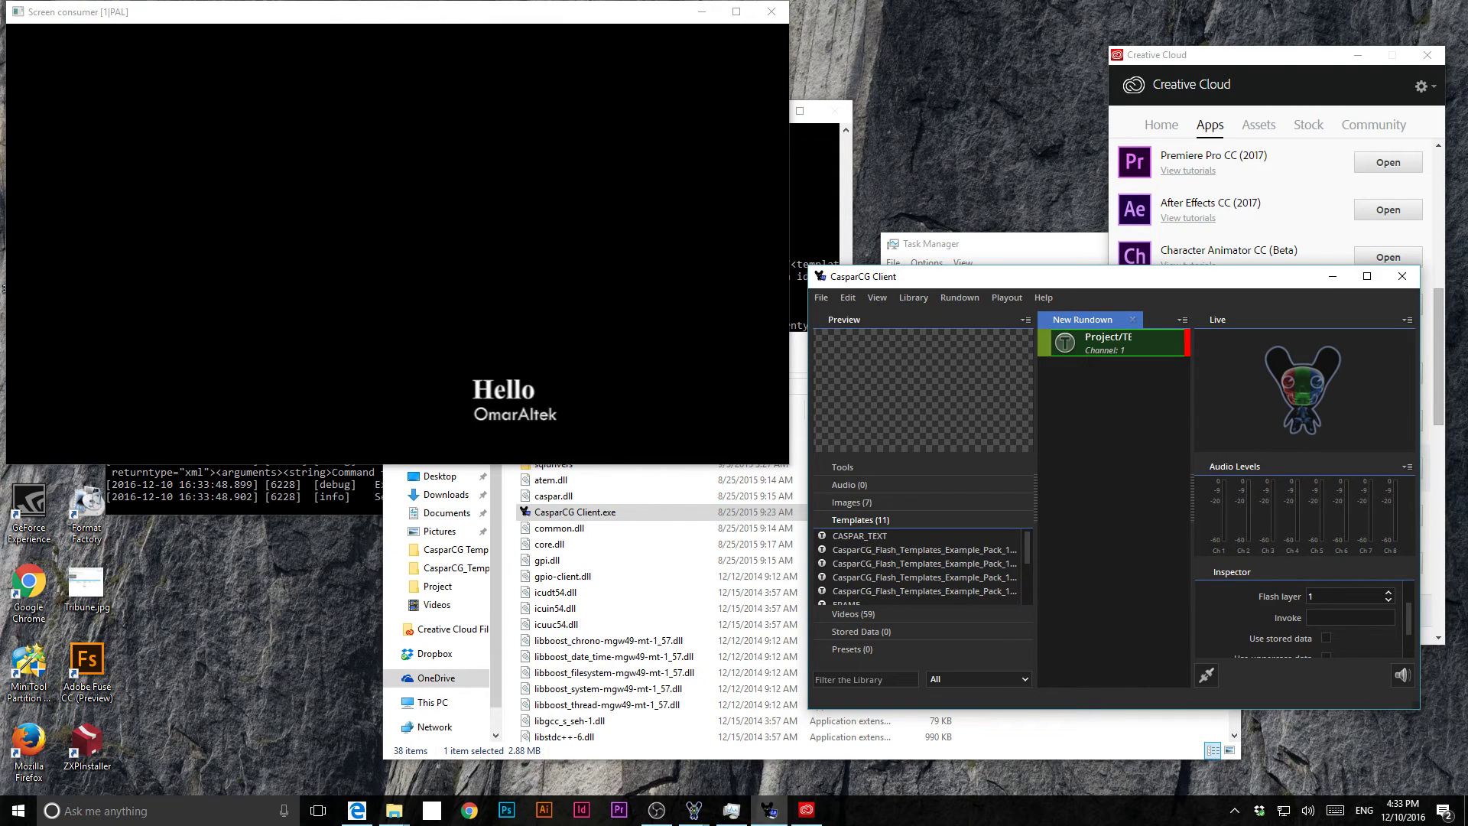
pyautogui.press('F1')
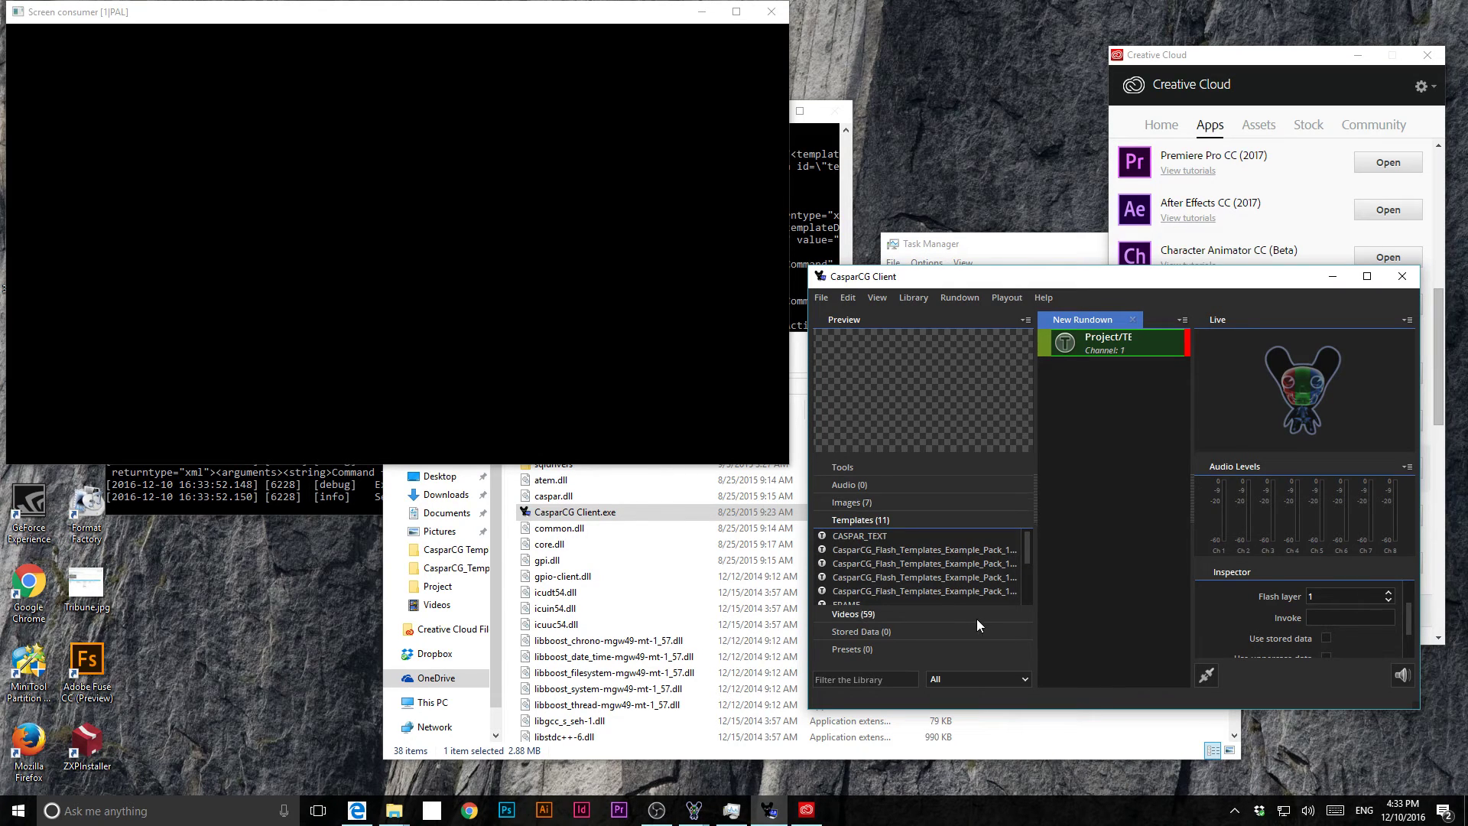
# Add the CG1080I50 clip from the Library's Videos to the rundown and play it.
pyautogui.click(925, 617)
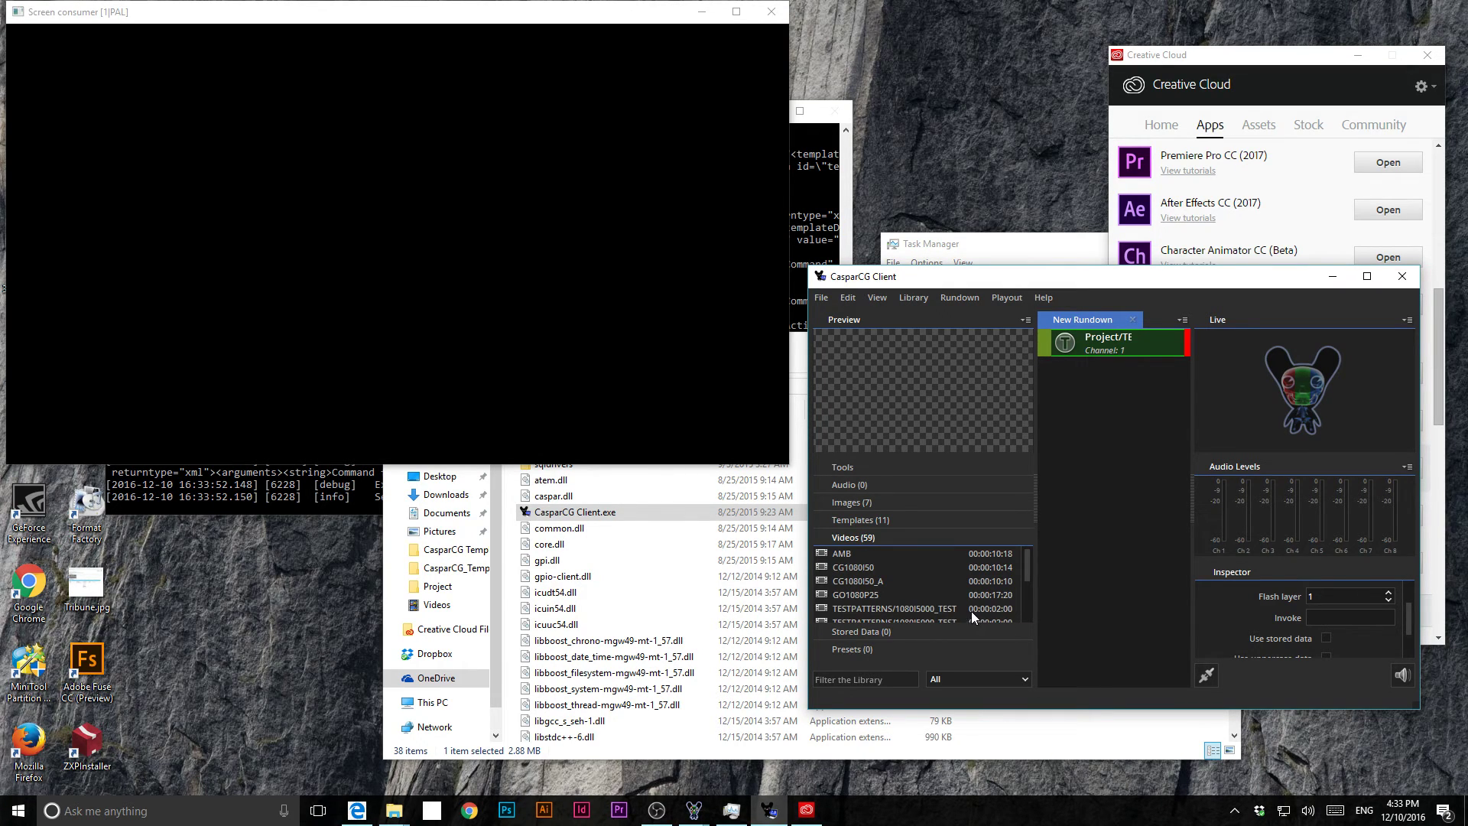
pyautogui.click(844, 555)
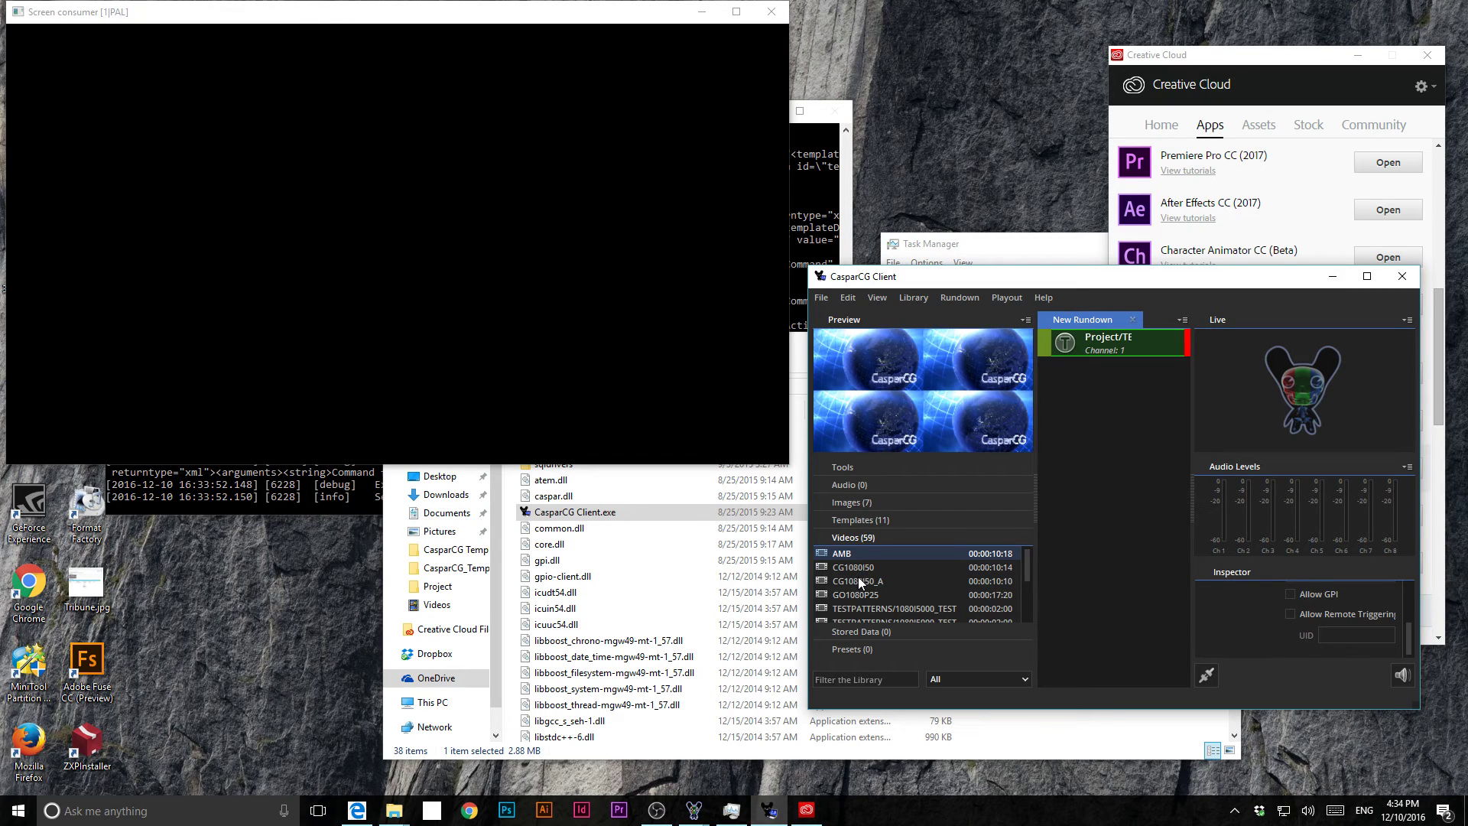
pyautogui.press('Down')
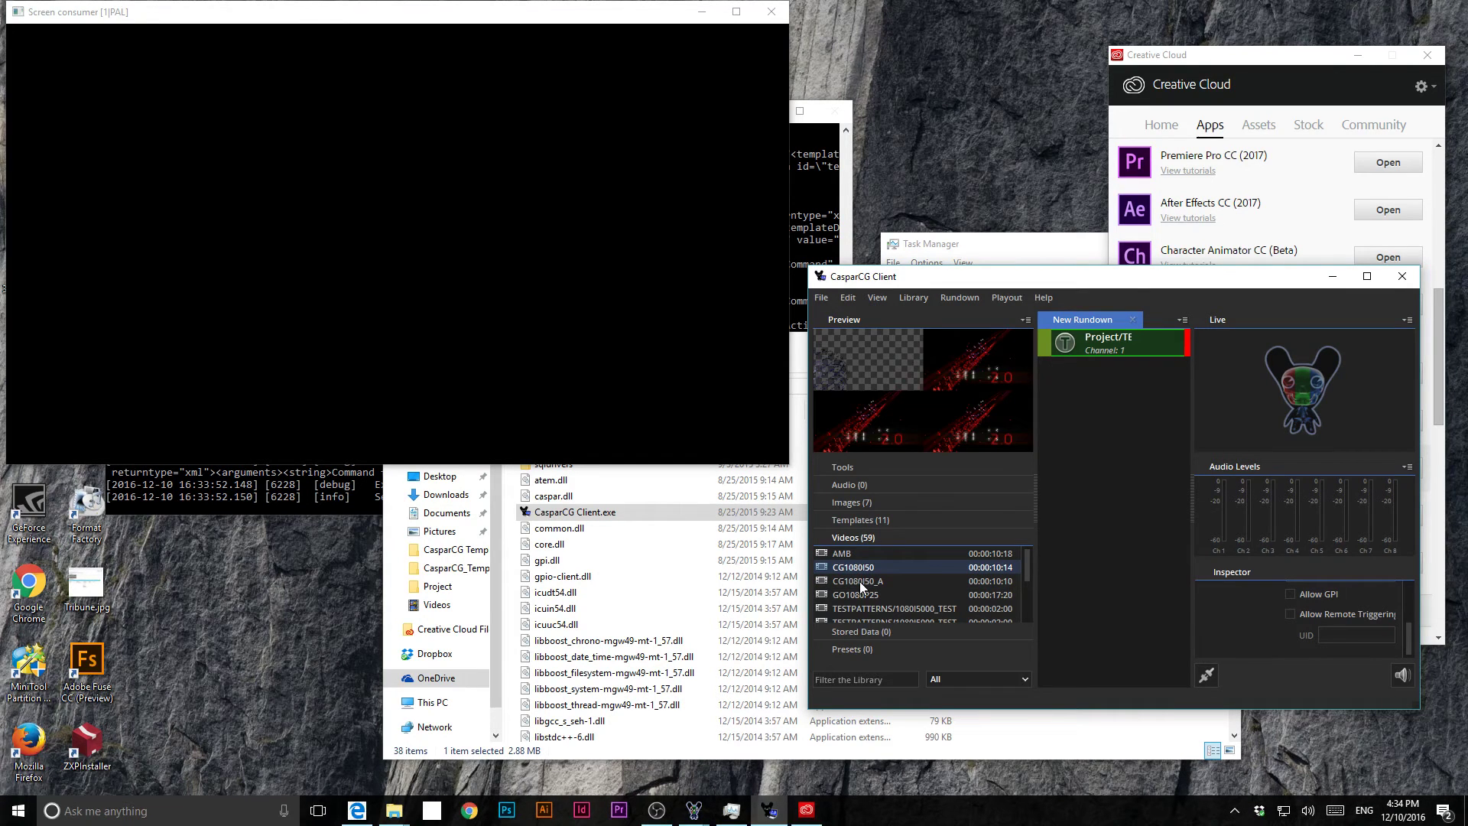
pyautogui.moveTo(1109, 516); pyautogui.dragTo(1146, 393)
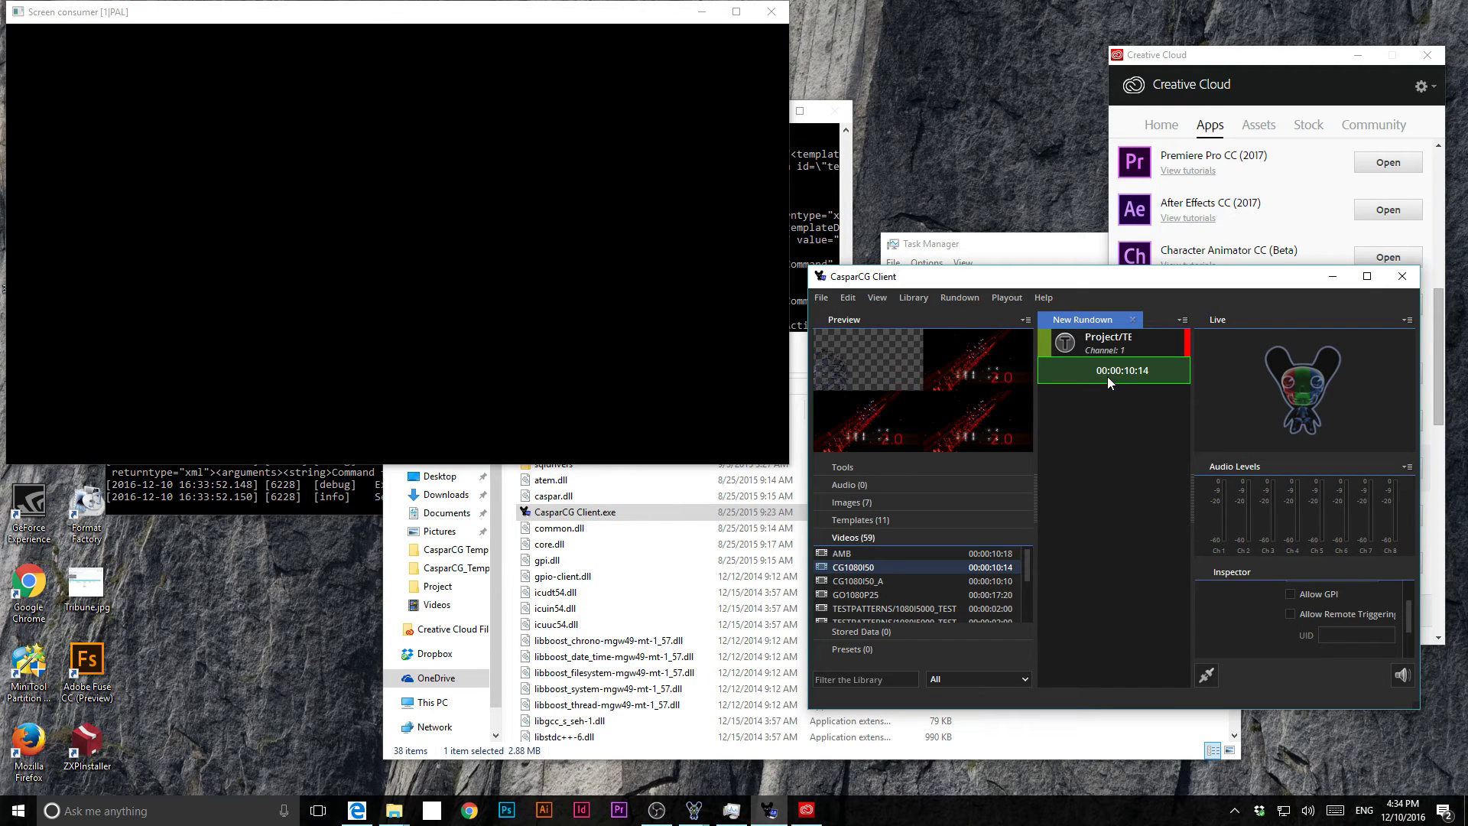
pyautogui.press('F2')
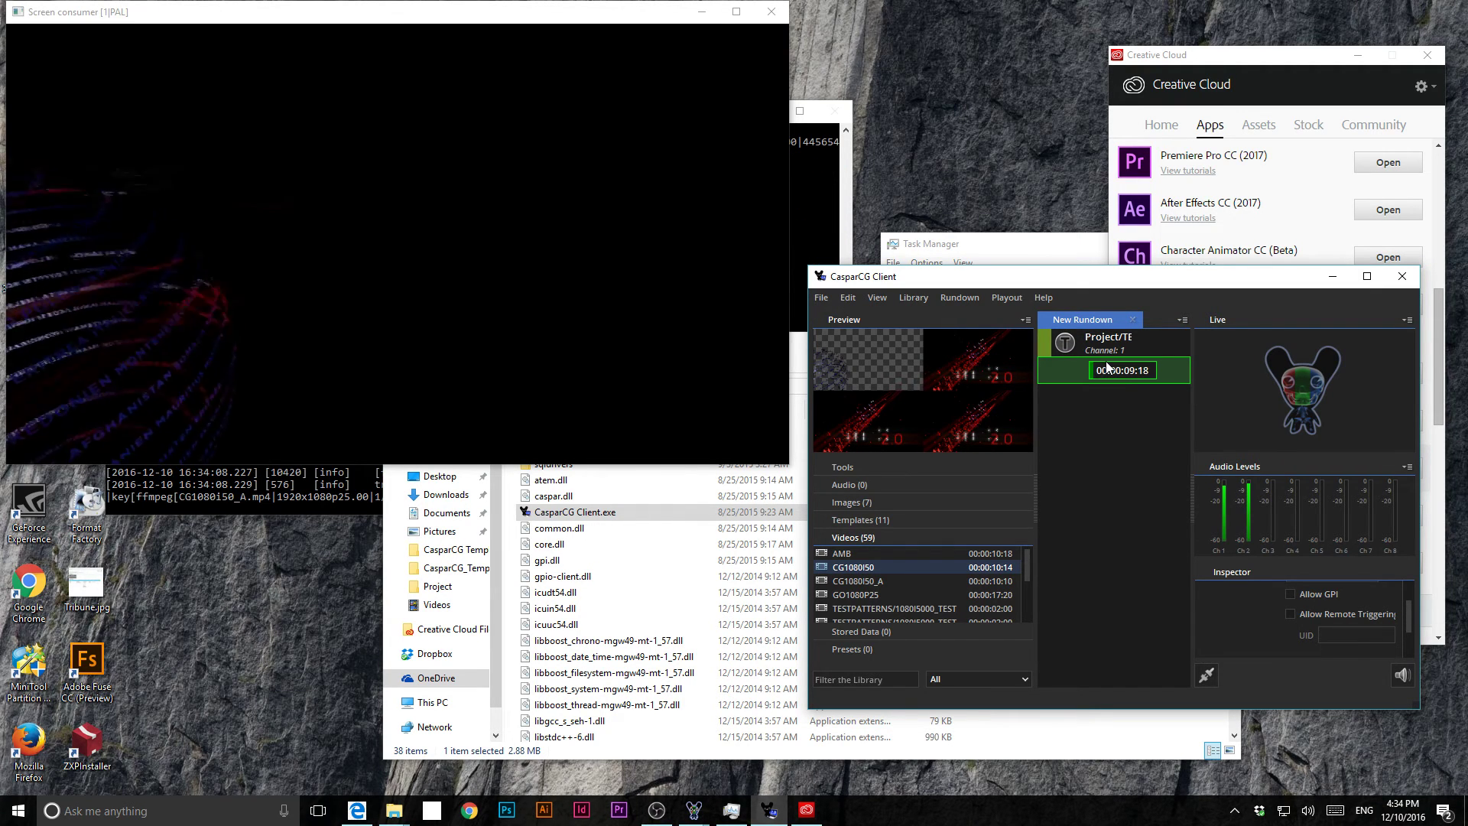
pyautogui.click(1104, 344)
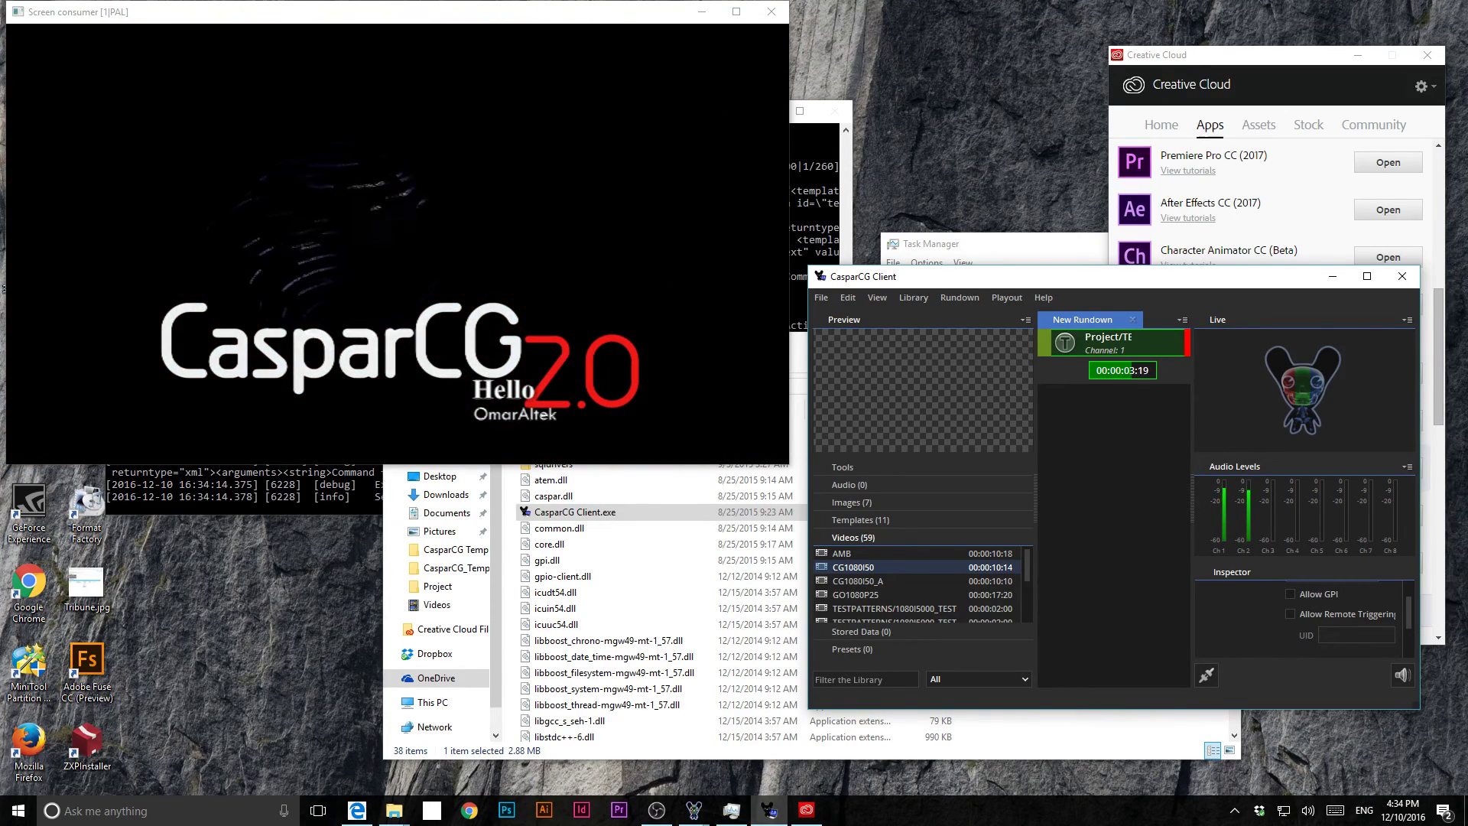
# Select the Project/TE template item in the rundown to stop its overlay.
pyautogui.click(1069, 370)
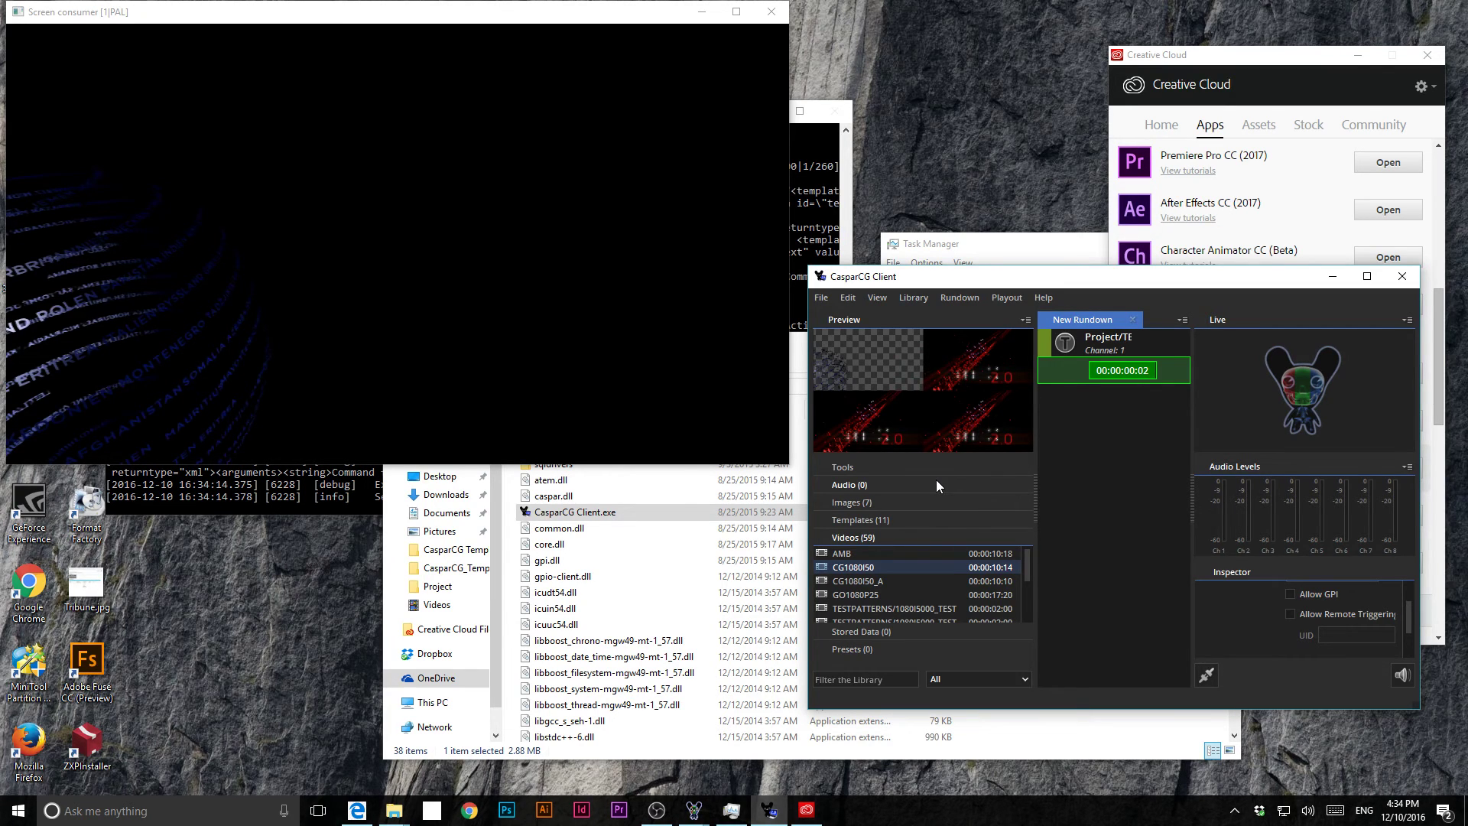
# Open Chrome and go to indeed.com.
pyautogui.click(470, 810)
pyautogui.click(413, 42)
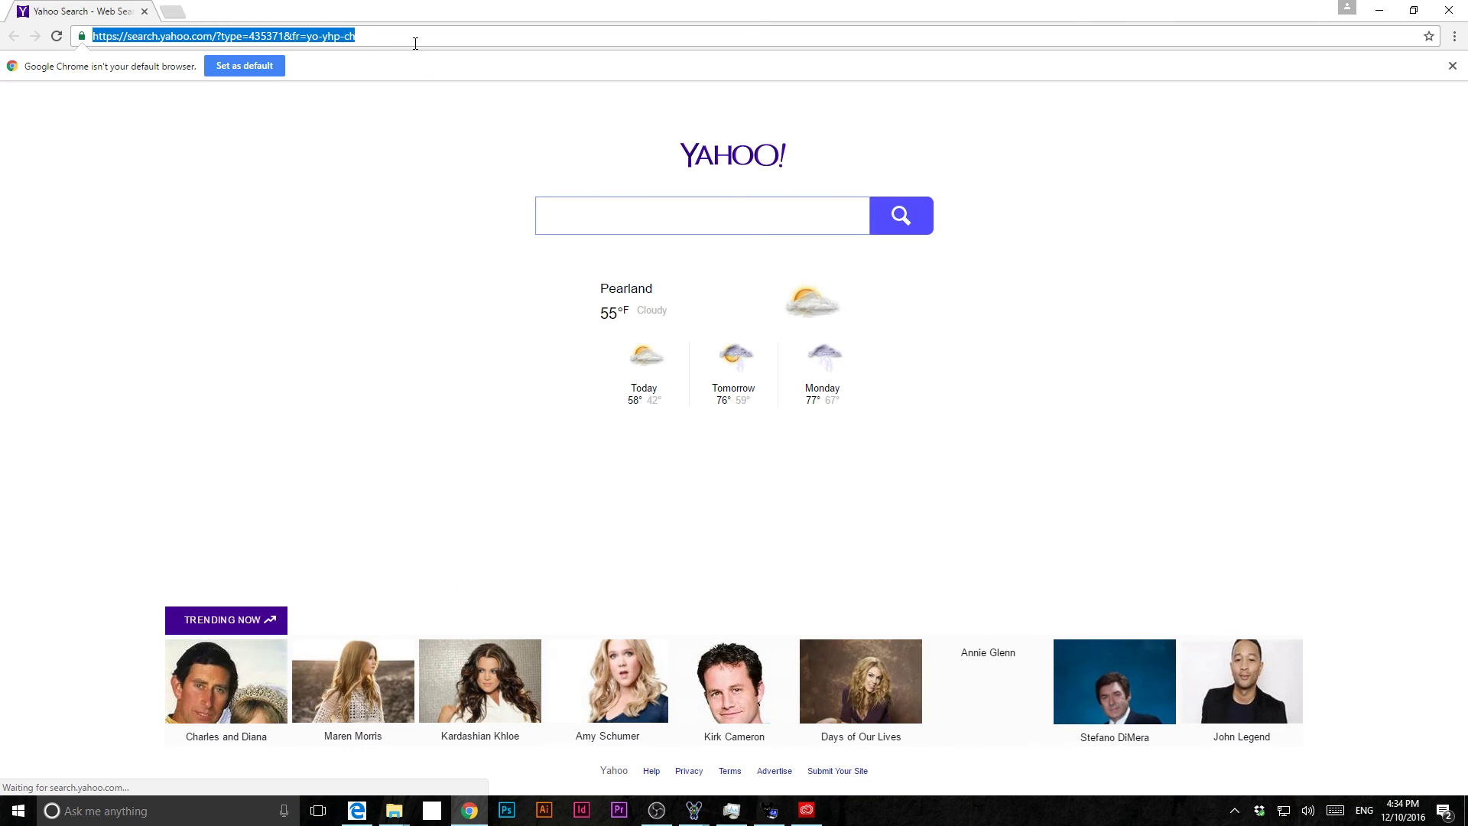
pyautogui.write('indeed')
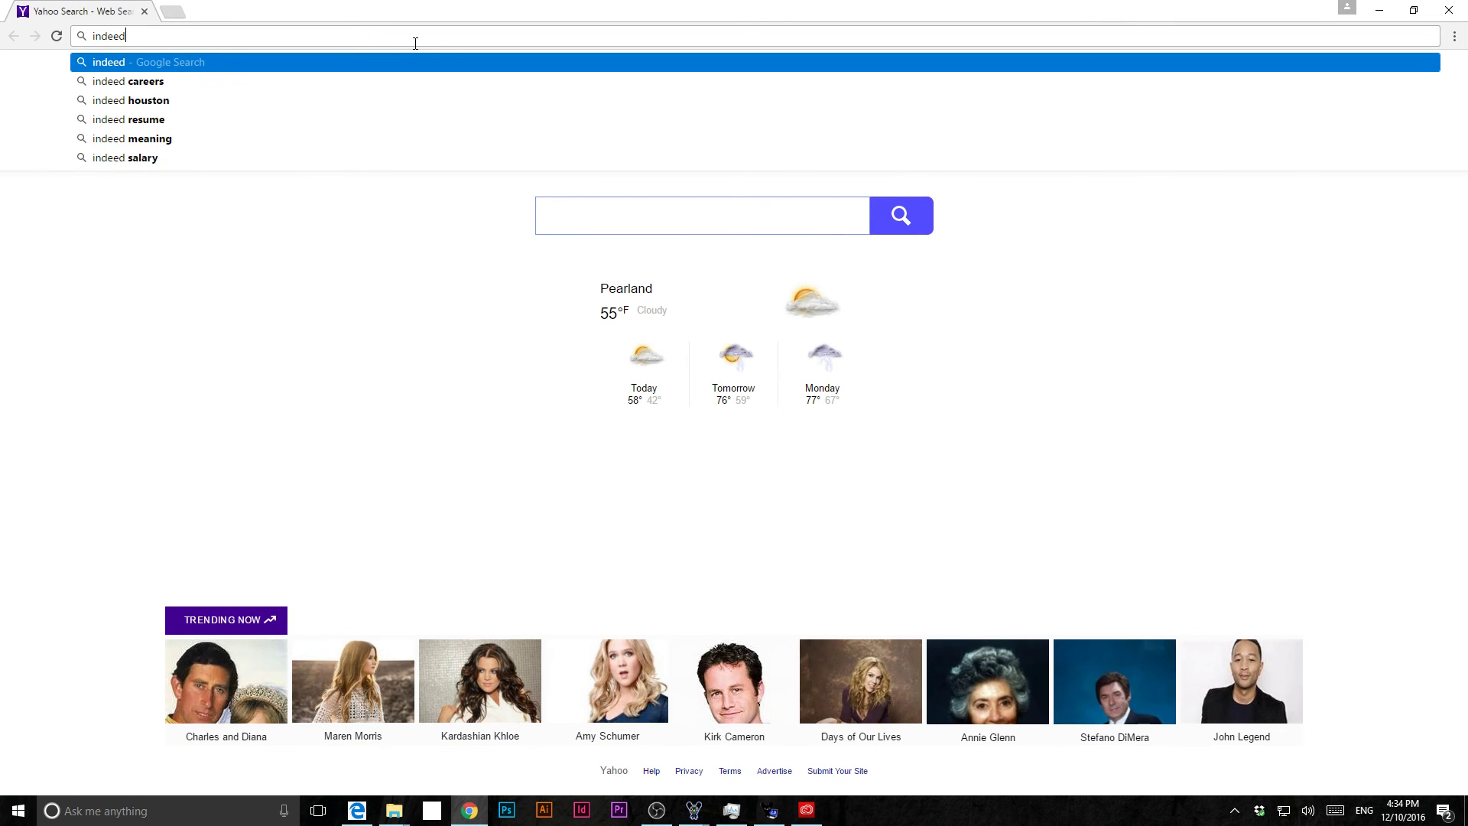
pyautogui.hotkey('ctrl', 'Return')
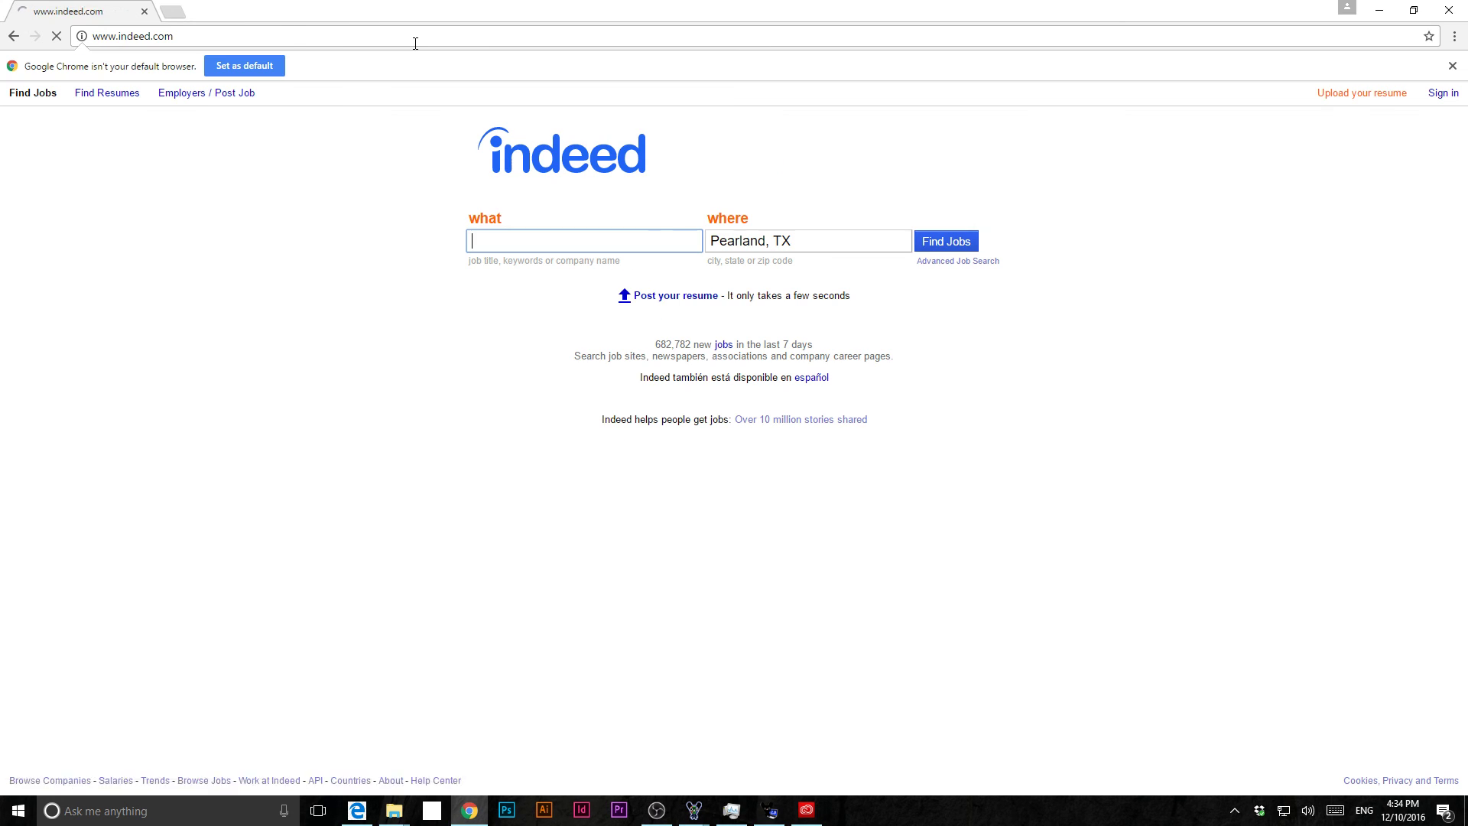
# Clear the Pearland, TX location and search jobs for vizrt.
pyautogui.click(842, 241)
pyautogui.doubleClick(843, 241)
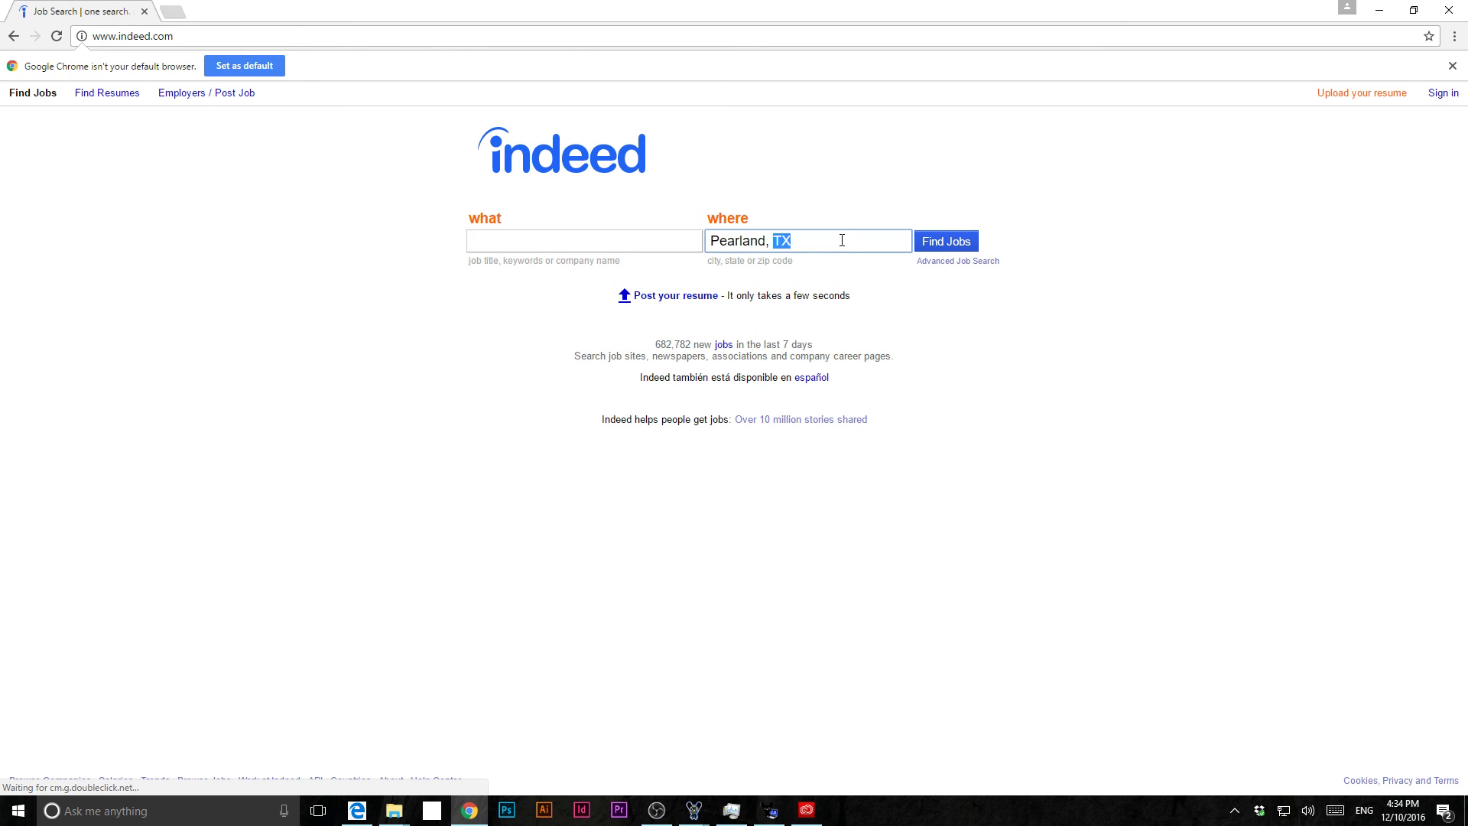
pyautogui.tripleClick(839, 240)
pyautogui.press('BackSpace')
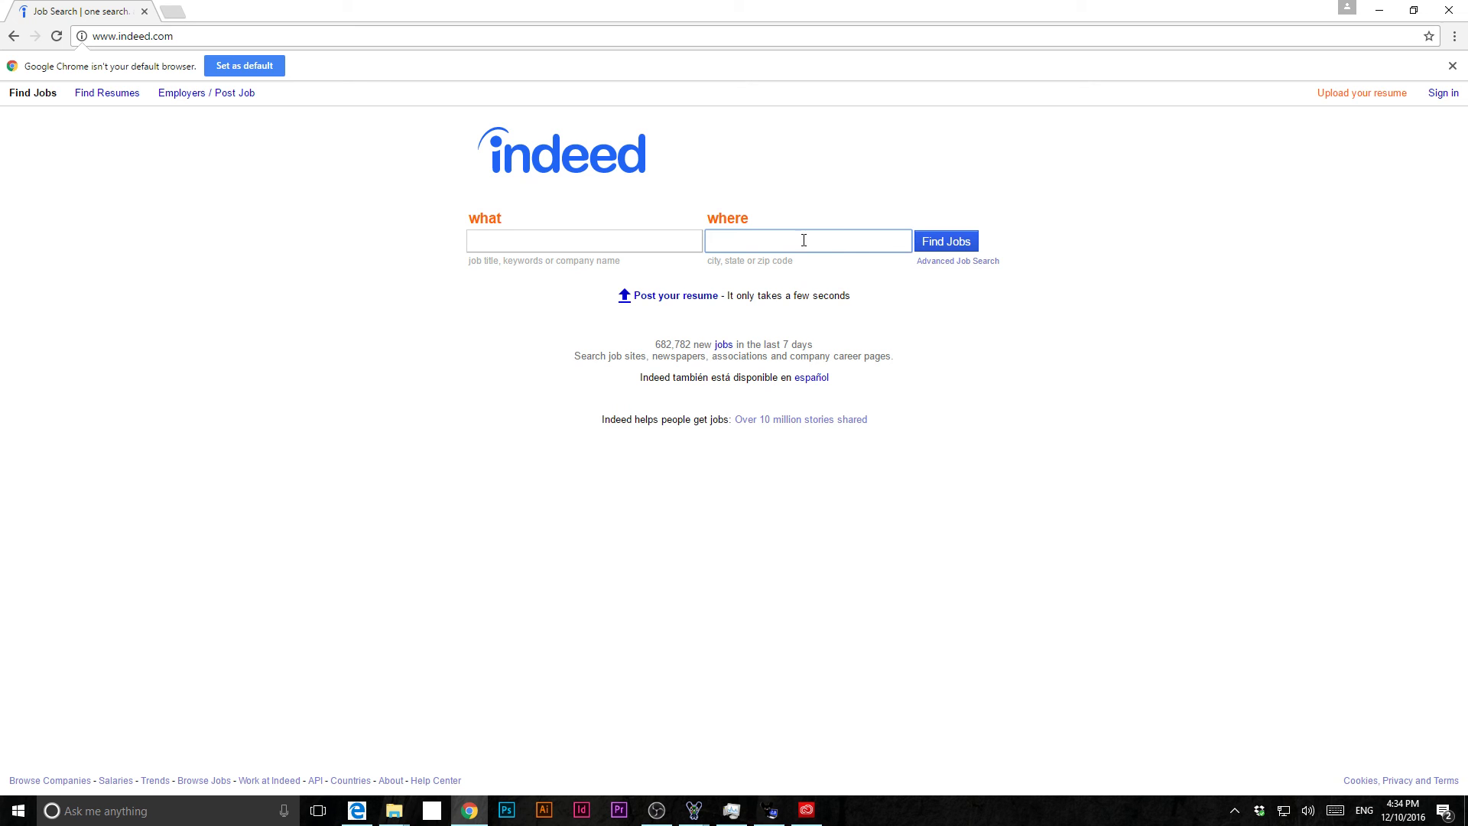
pyautogui.click(685, 240)
pyautogui.write('vizrt')
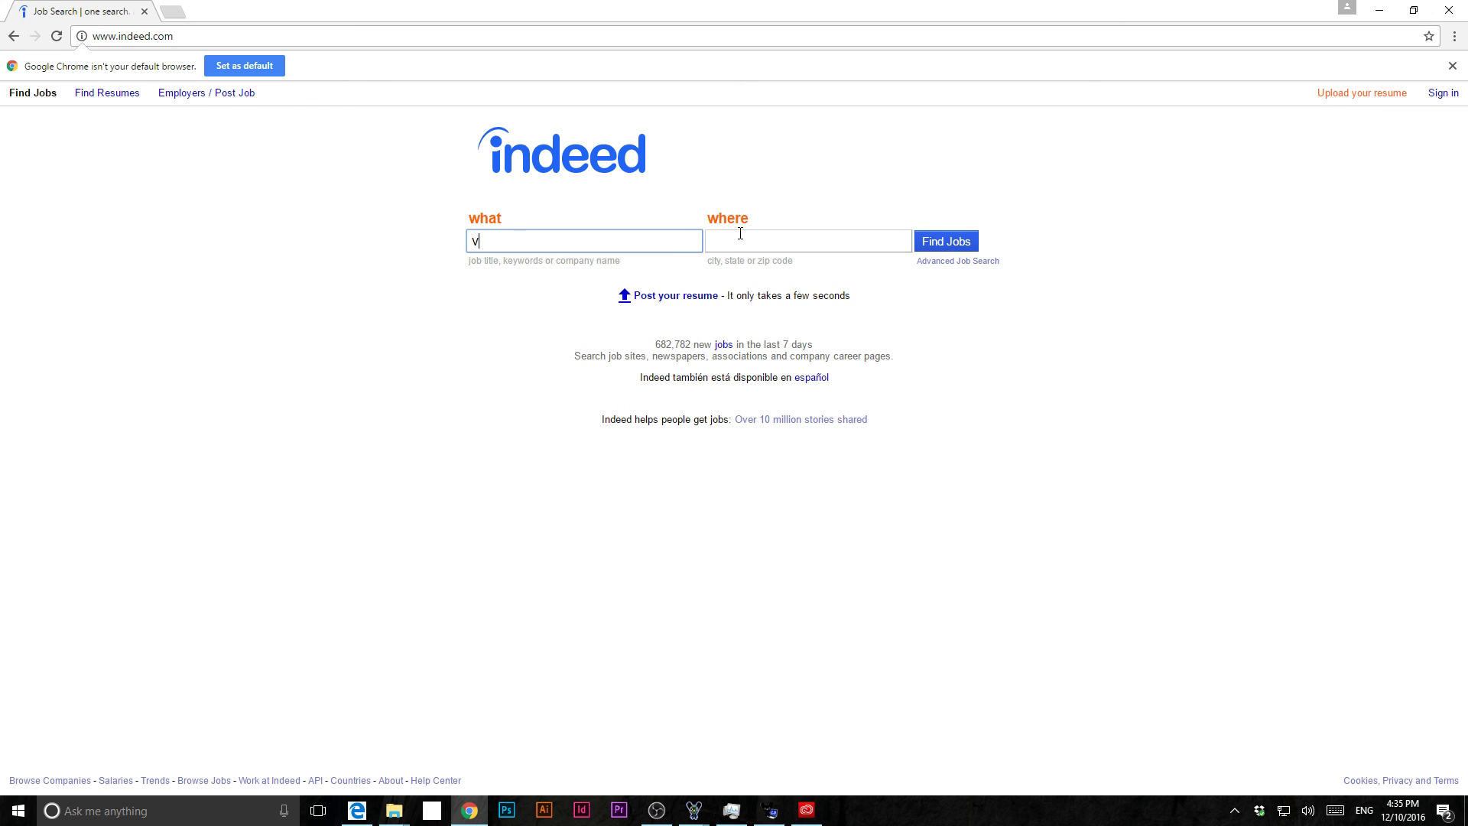
pyautogui.press('Return')
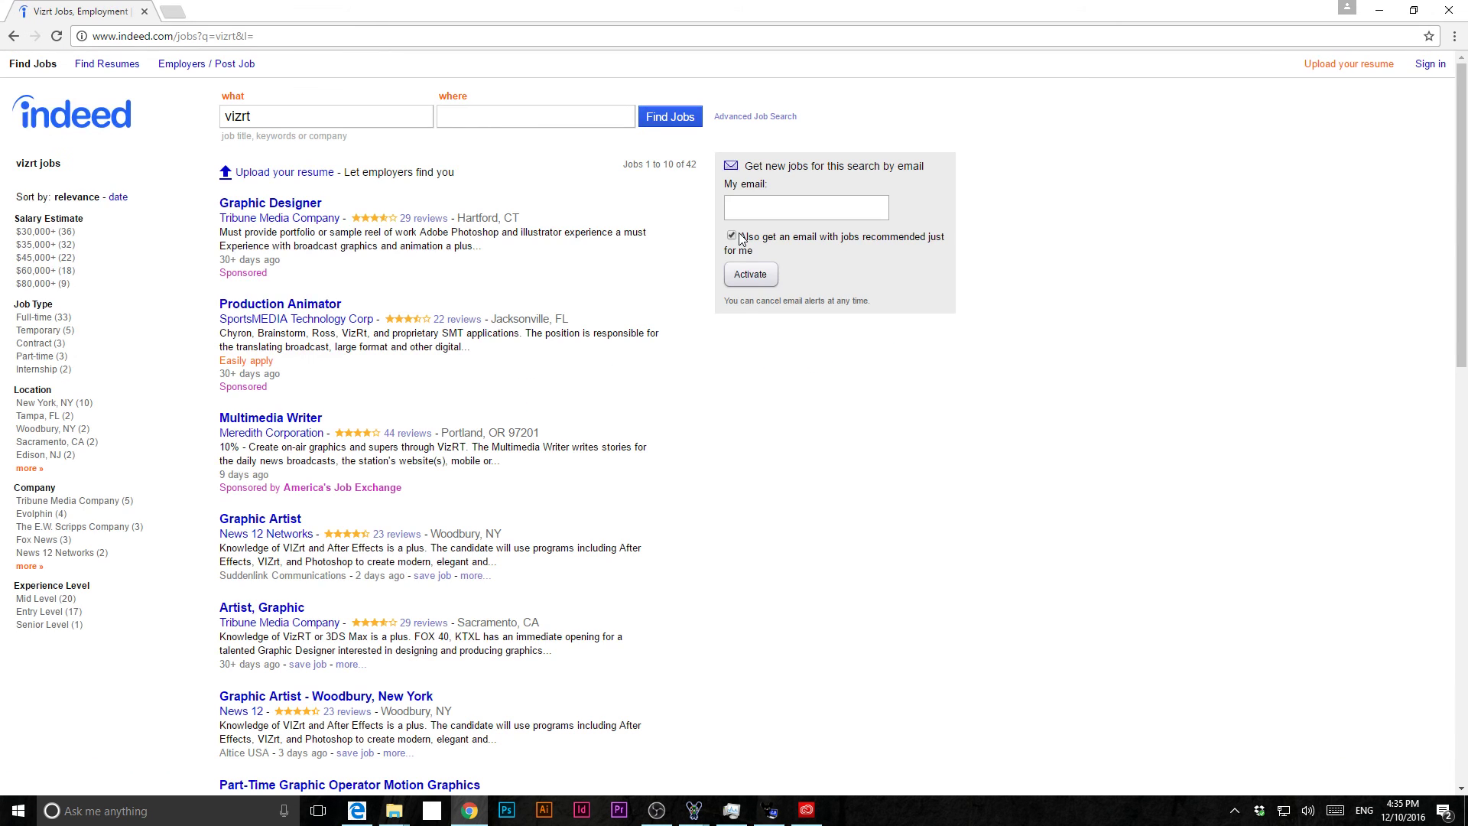
# Replace the search term with casparcg and review the CasparCG Flash wording in the result.
pyautogui.click(314, 113)
pyautogui.doubleClick(313, 113)
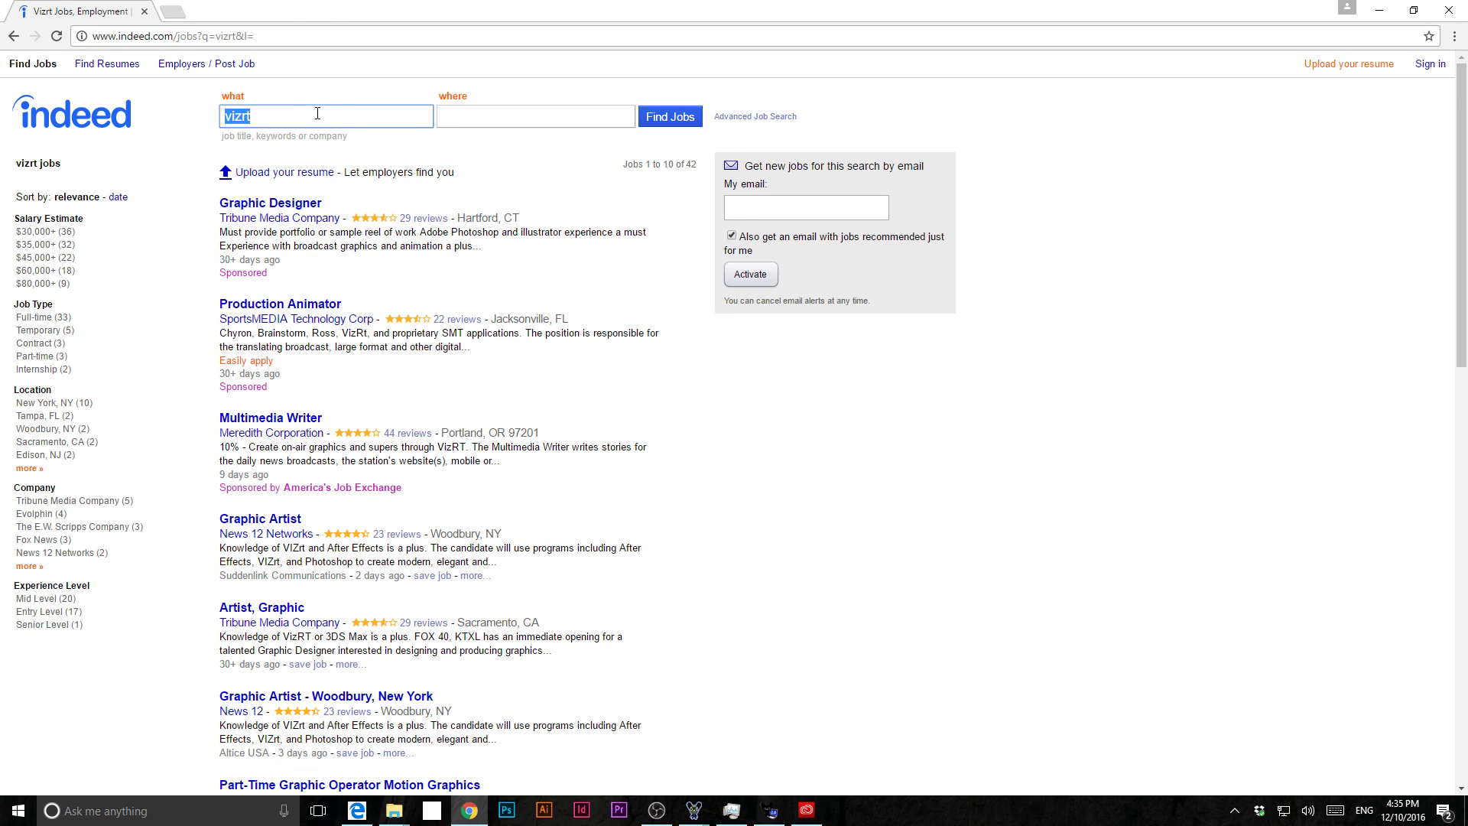
pyautogui.write('caspar')
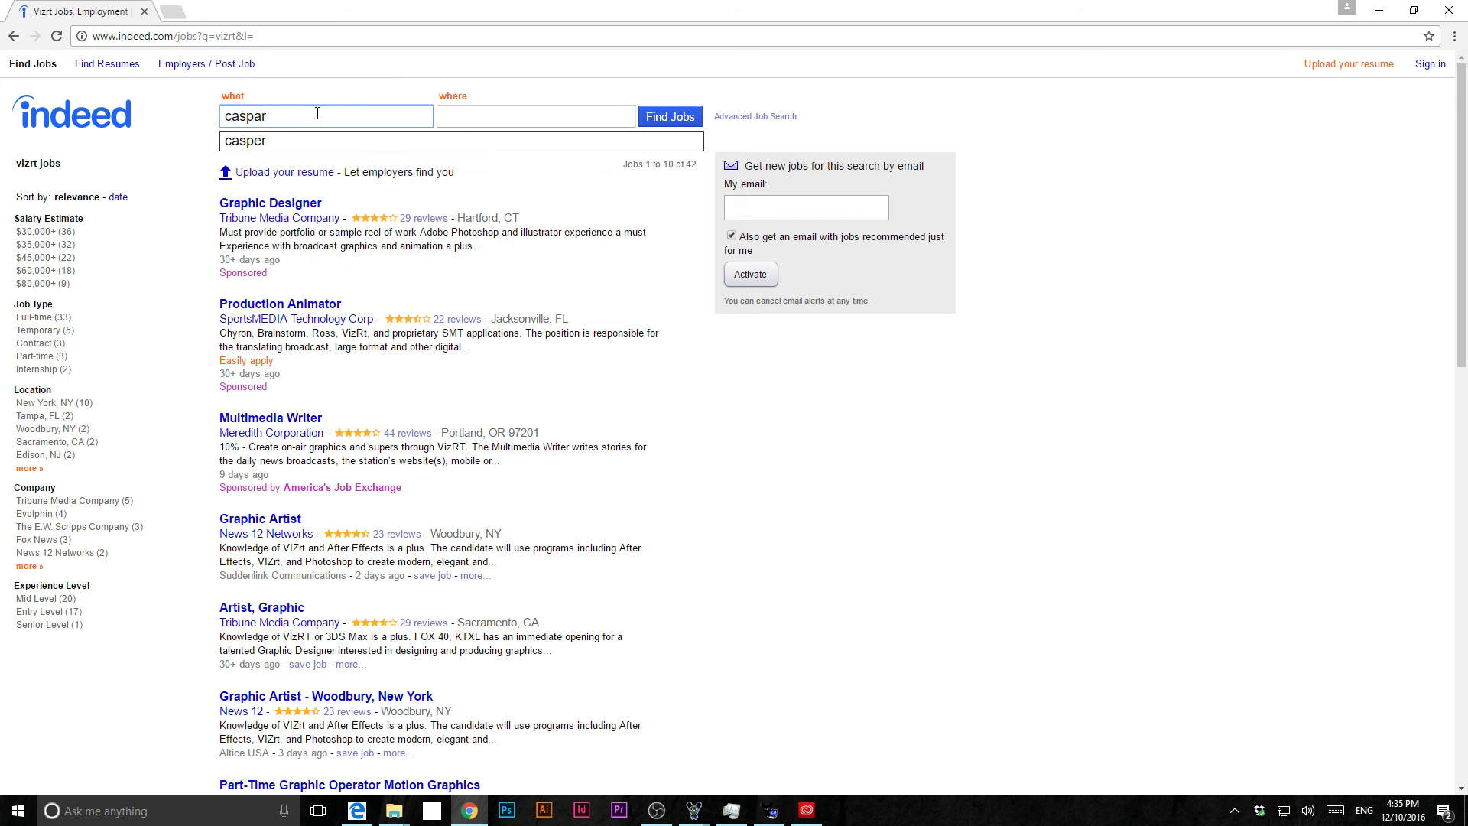
pyautogui.write('cg')
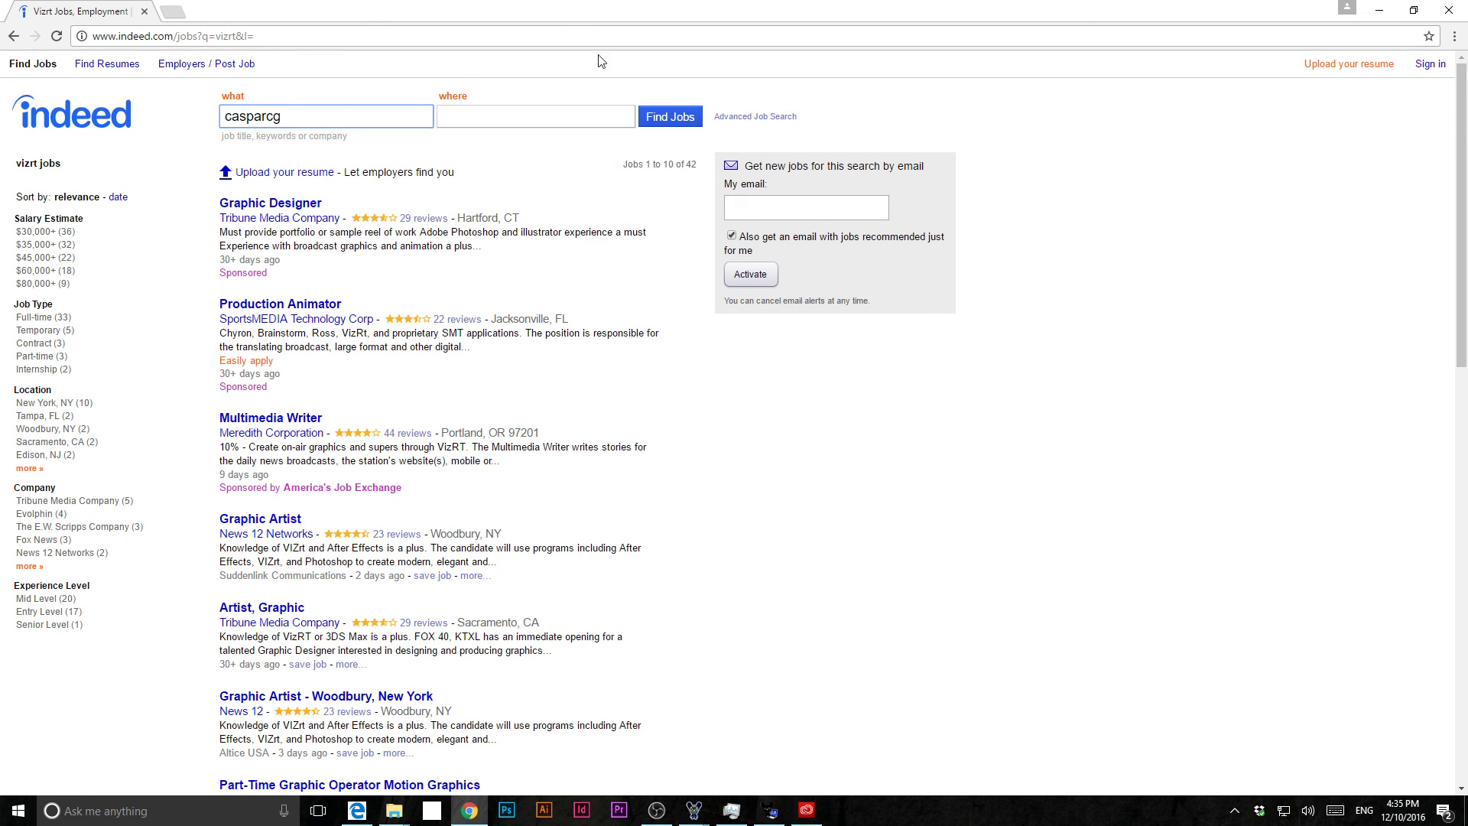
pyautogui.click(662, 124)
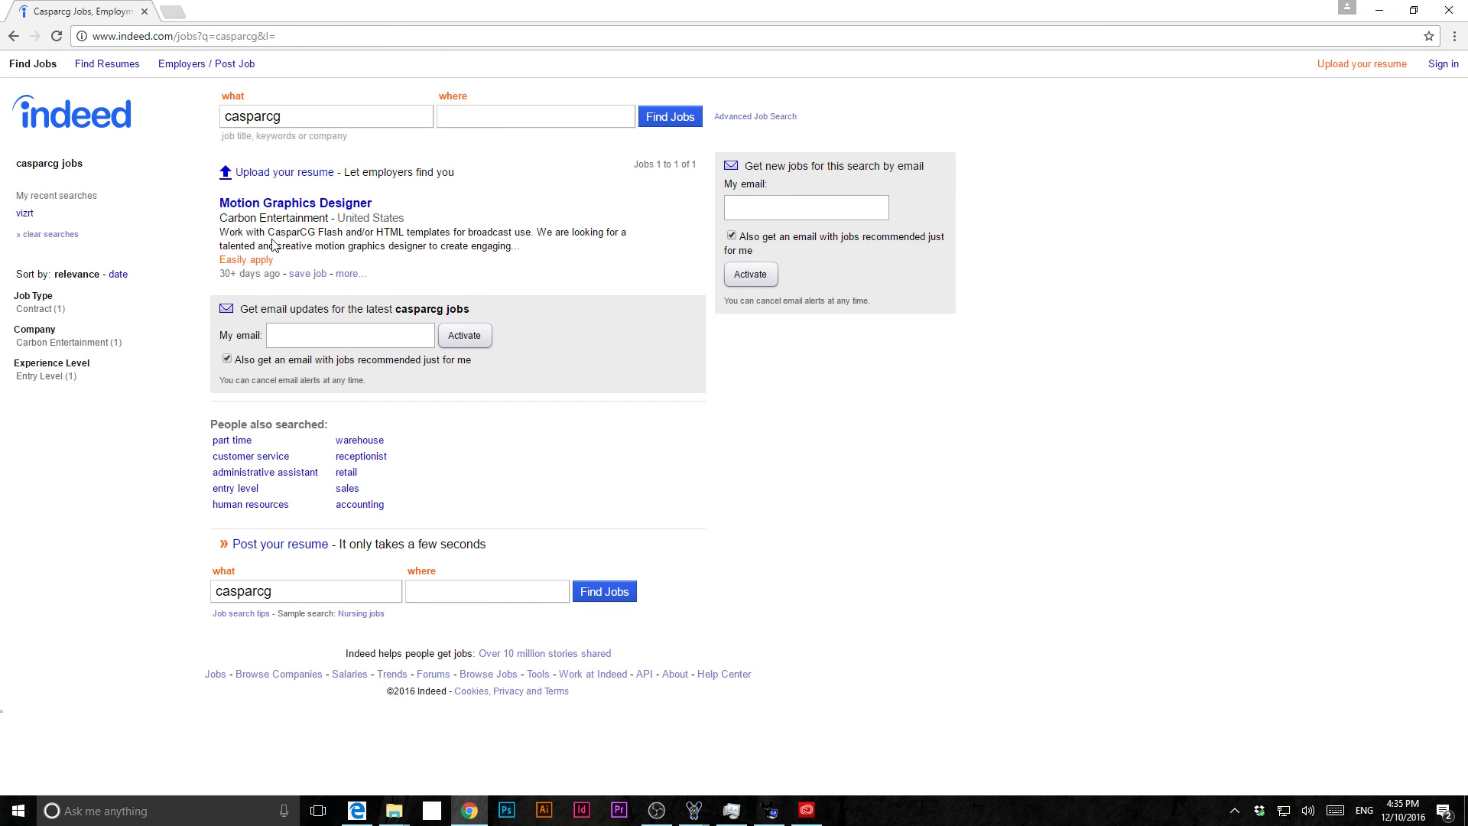
pyautogui.moveTo(267, 229); pyautogui.dragTo(338, 219)
pyautogui.click(342, 229)
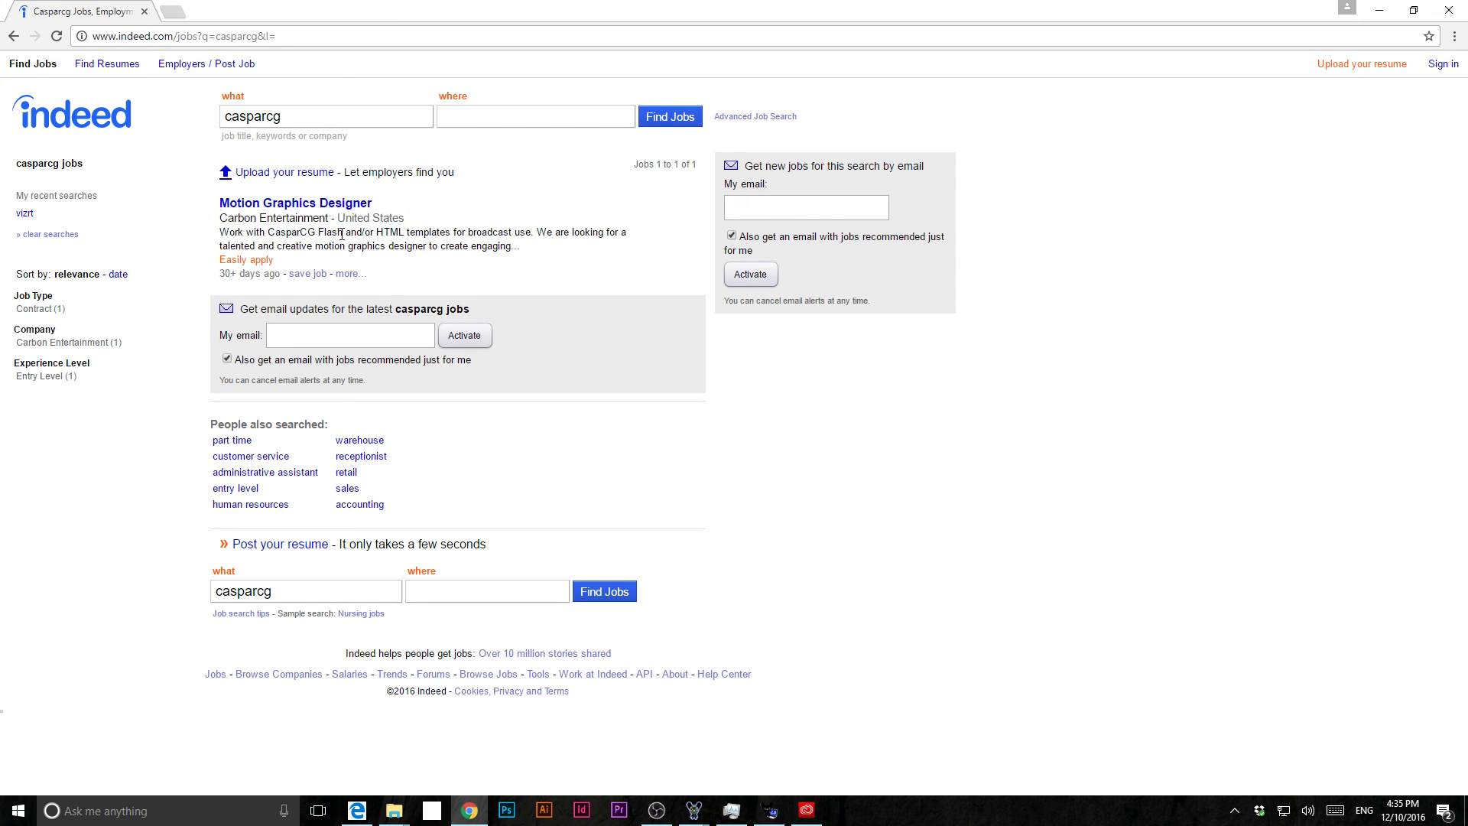